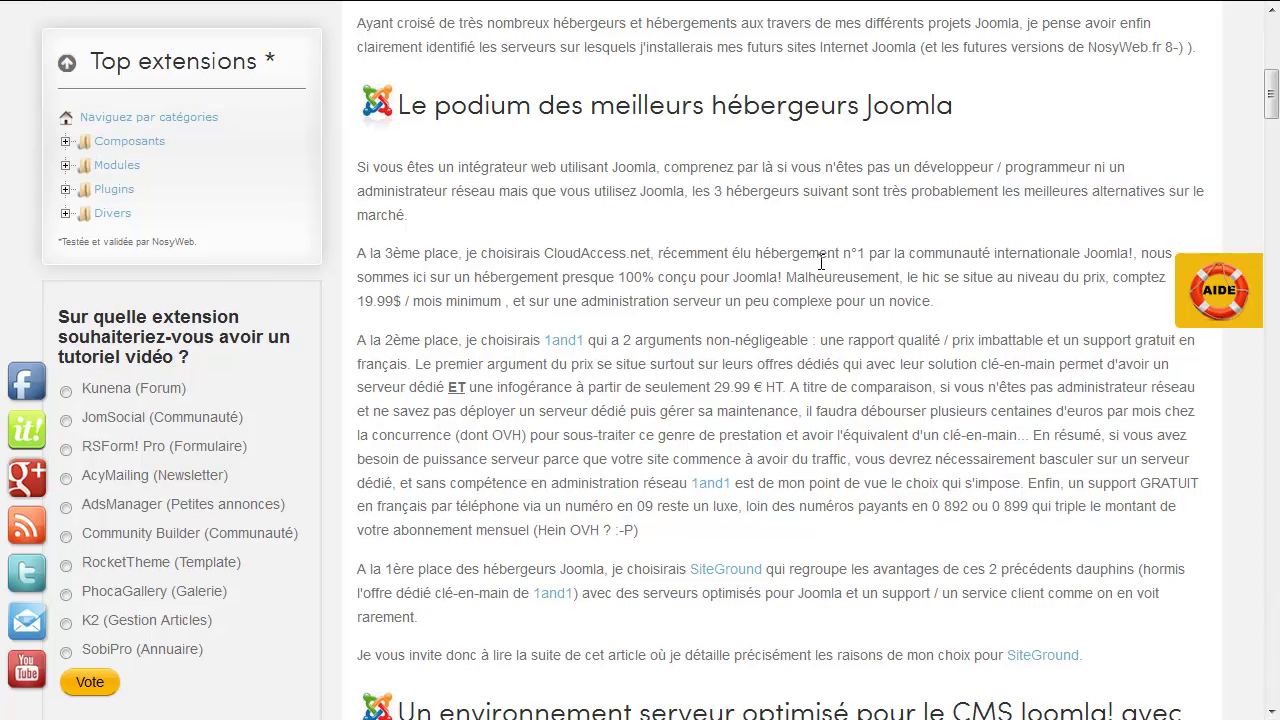
Open SiteGround's Joomla hosting page from the hosting comparison article and start the sign-up for the $3.95/mo special offer
scroll(821, 262, down, 3)
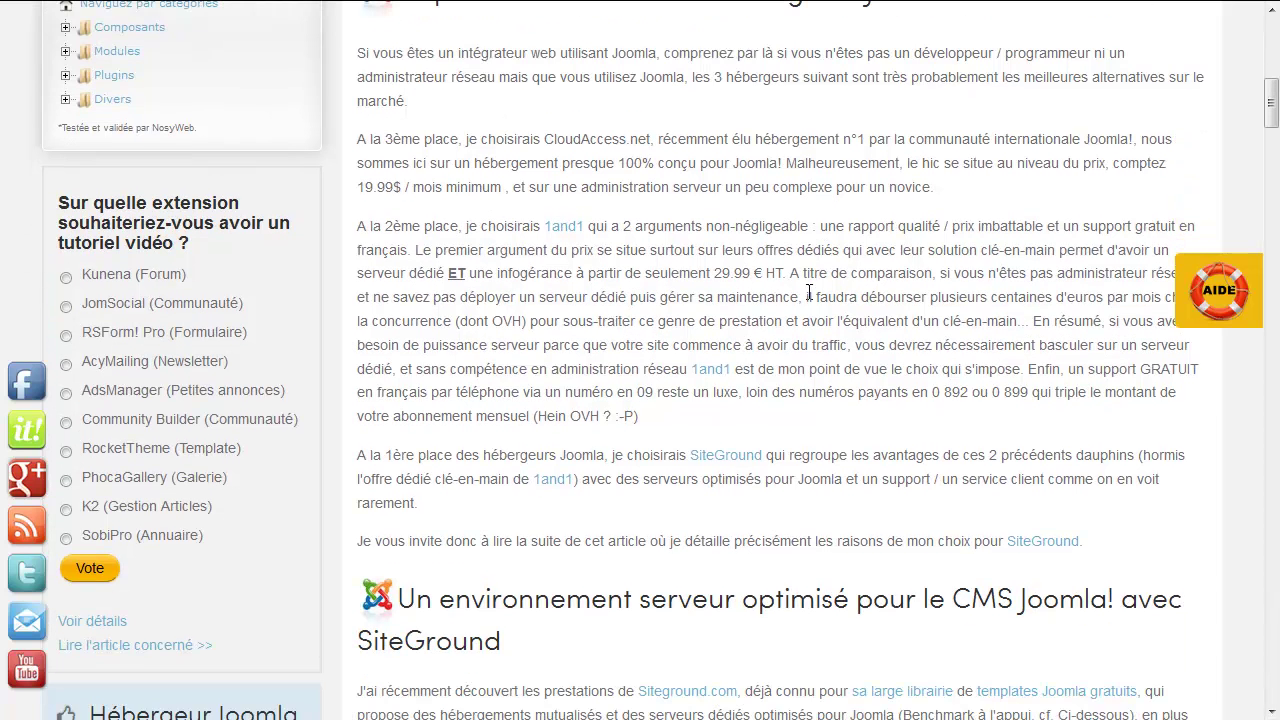
click(740, 459)
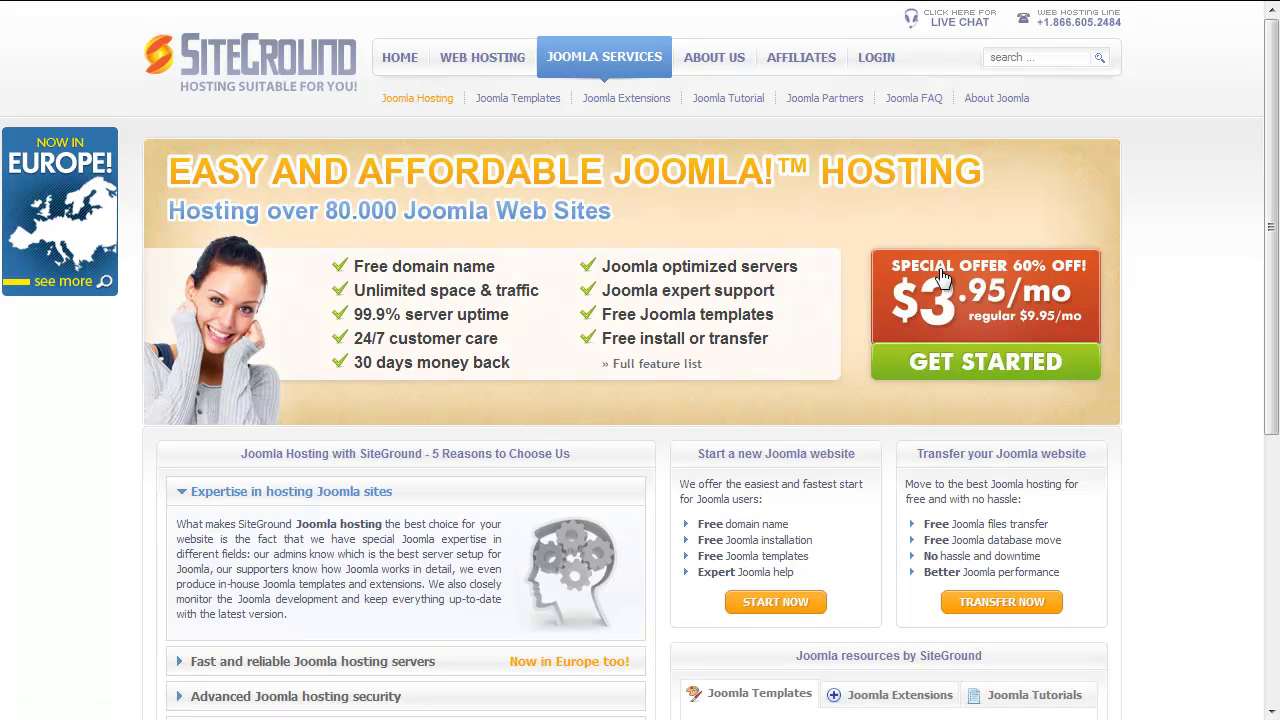
click(989, 361)
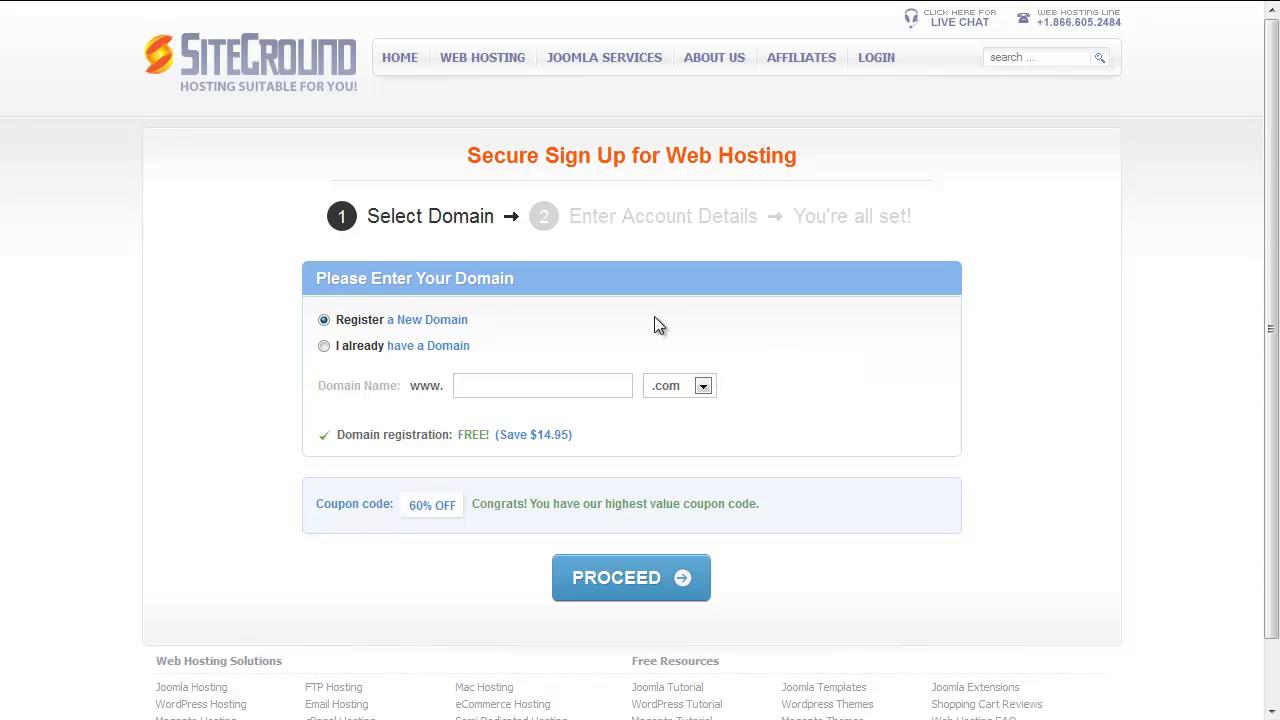
Choose to use an already owned domain, enter test.fr as its name and proceed to the account details
click(512, 392)
click(324, 348)
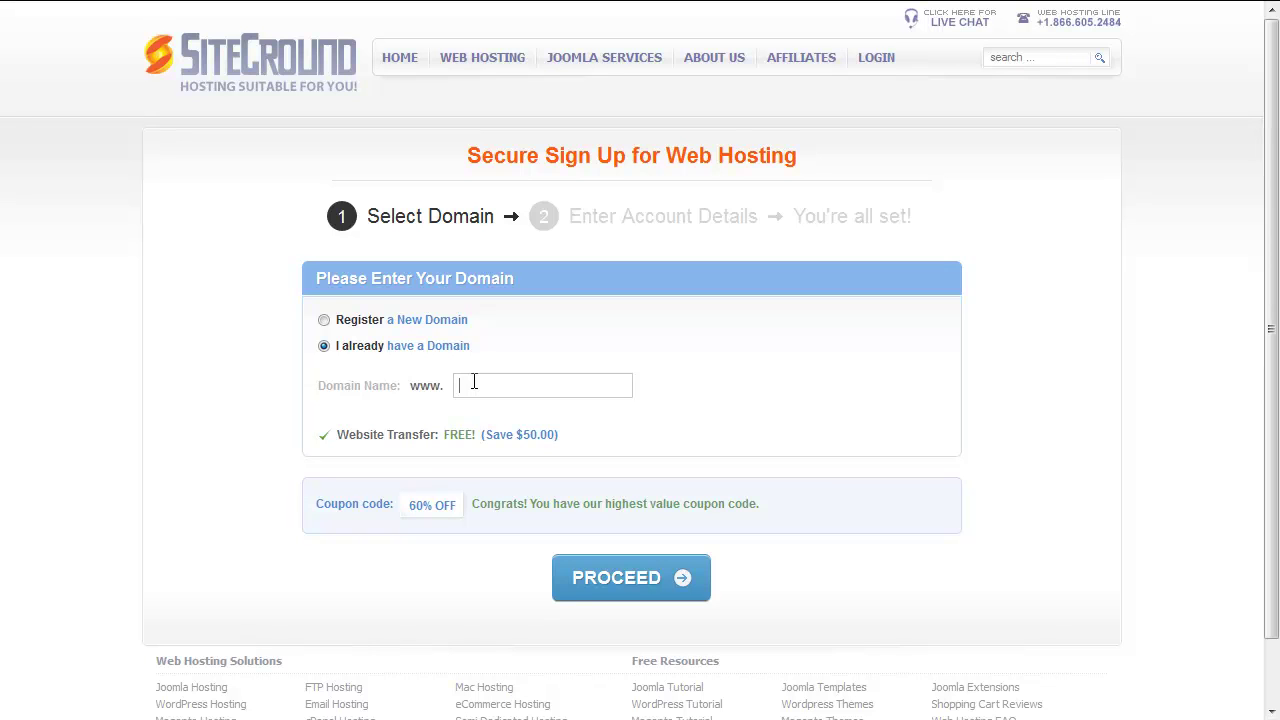
text(test.fr)
click(666, 590)
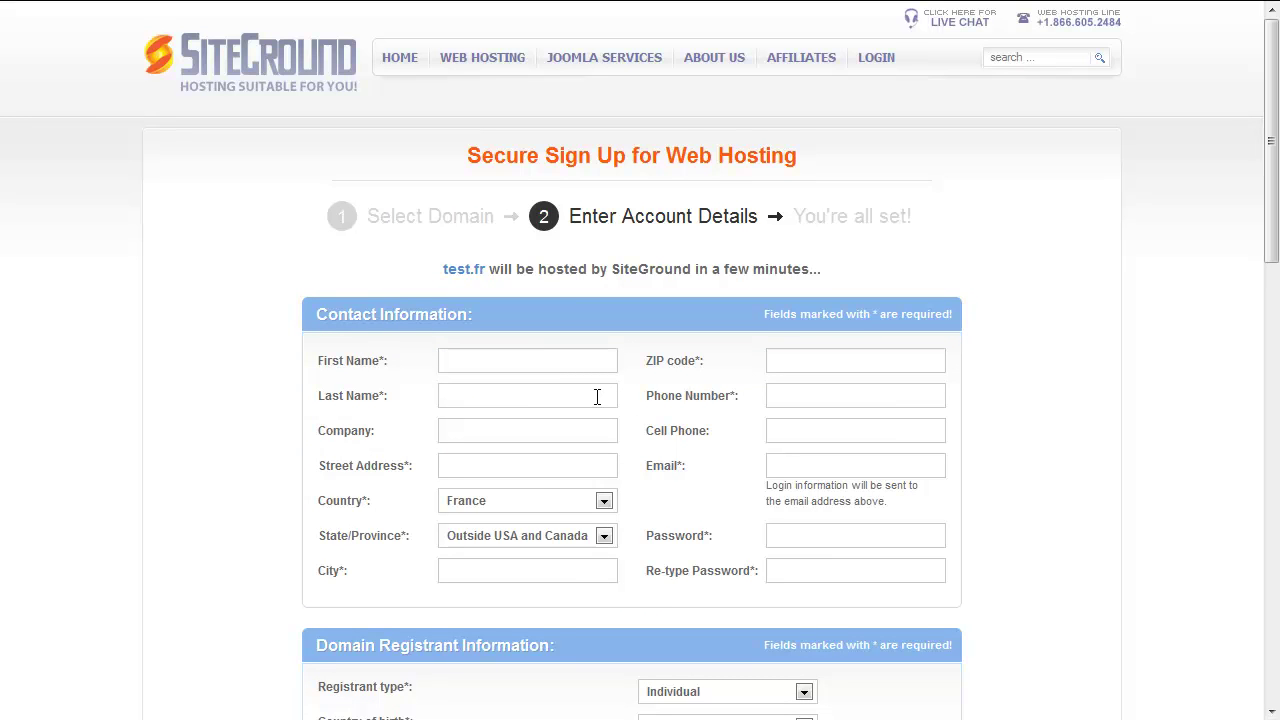
Review the contact, domain registrant and payment sections of the sign-up form, including the registrant type options
scroll(597, 397, down, 3)
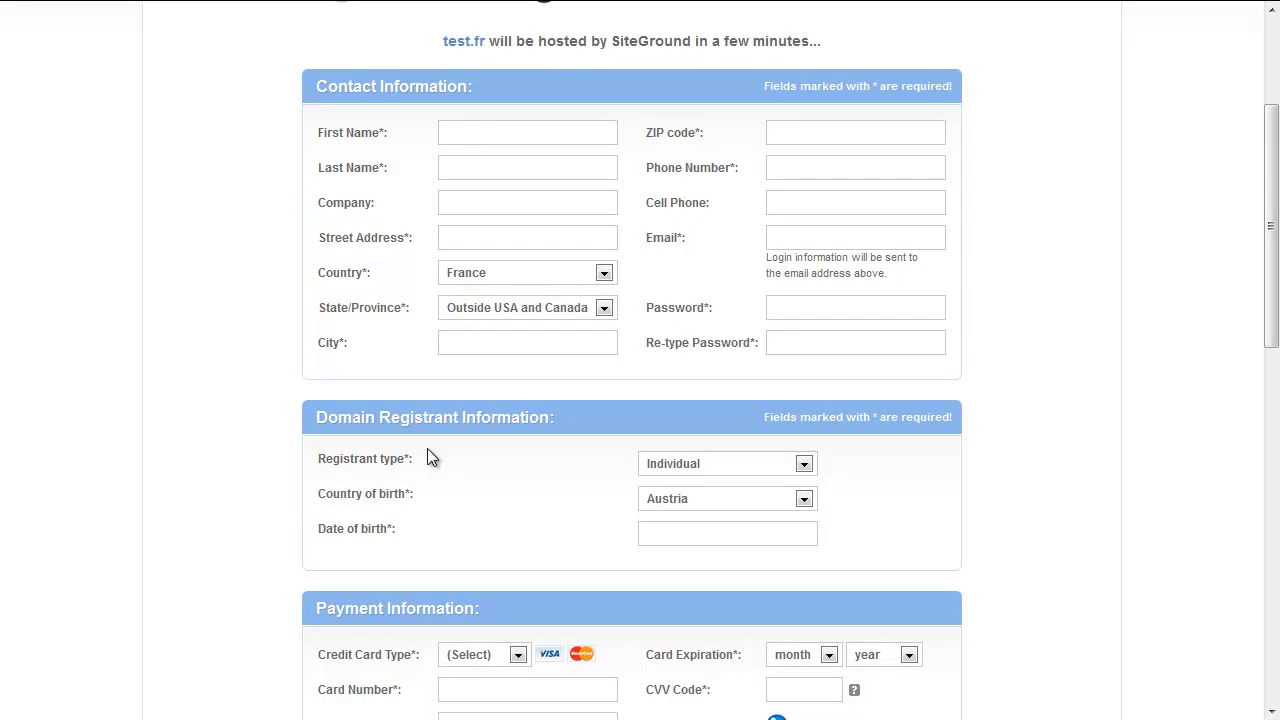
click(728, 464)
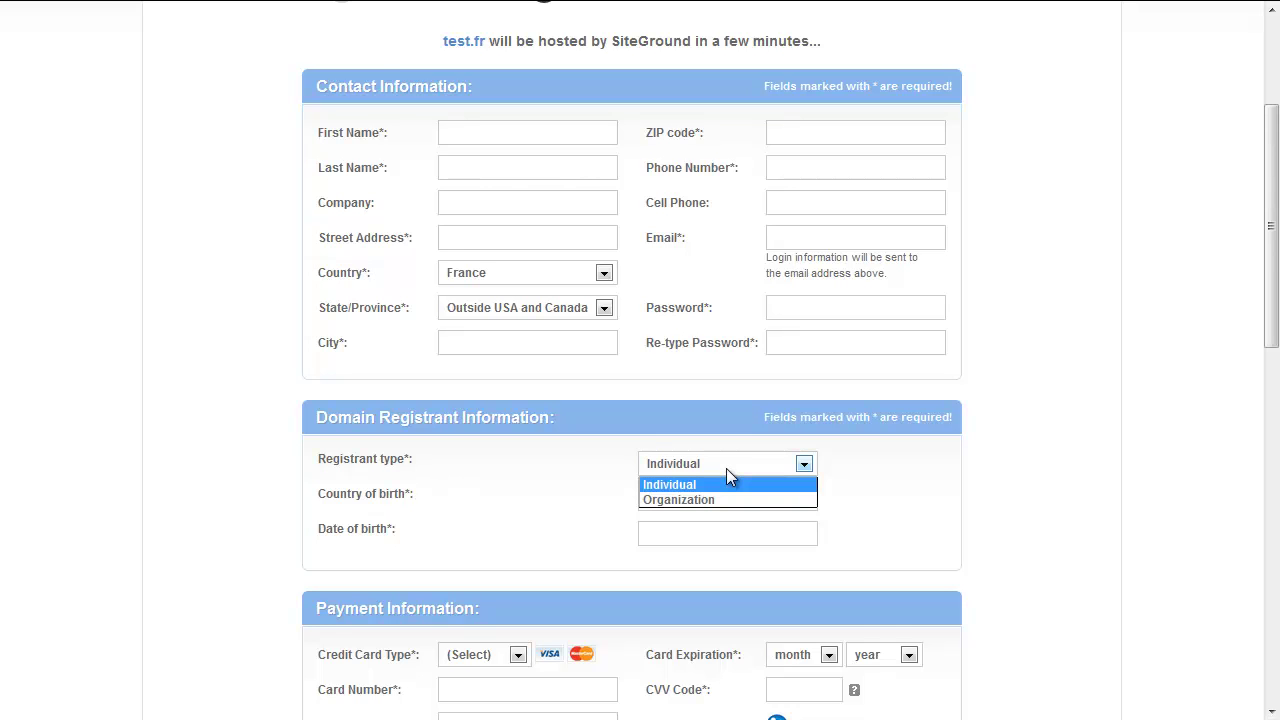
click(1104, 422)
scroll(1050, 410, down, 3)
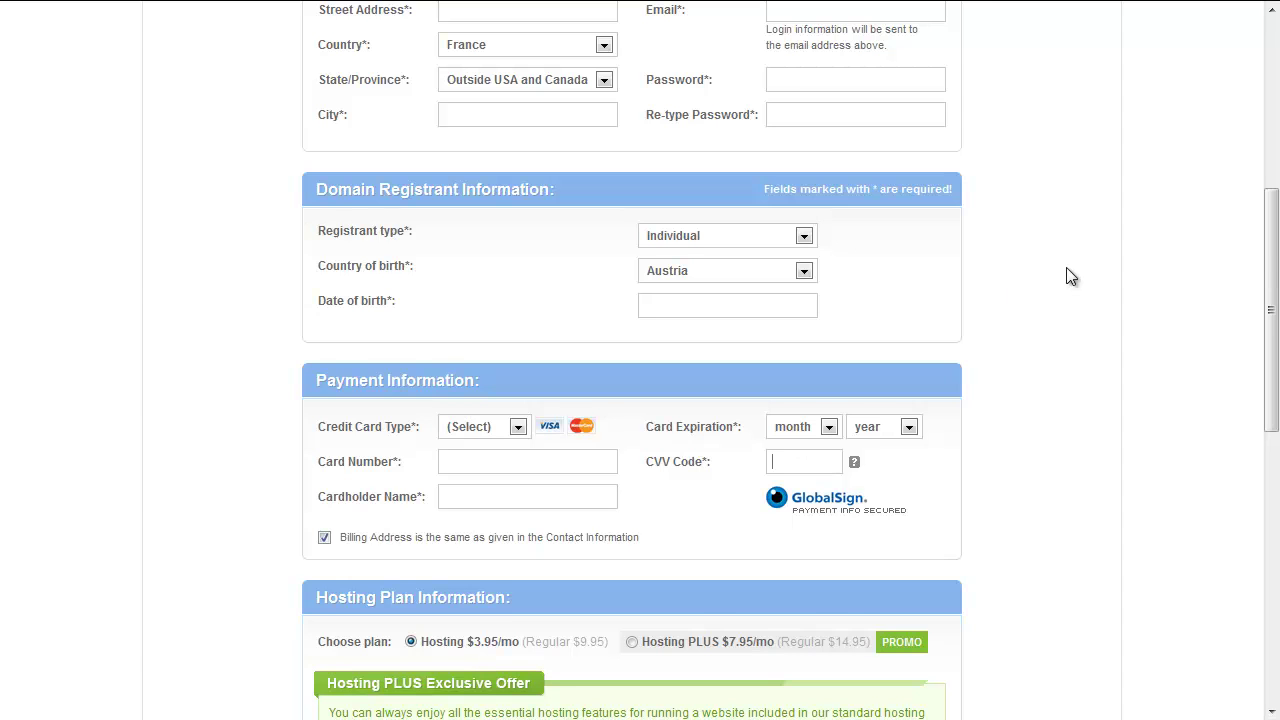
scroll(1068, 277, down, 2)
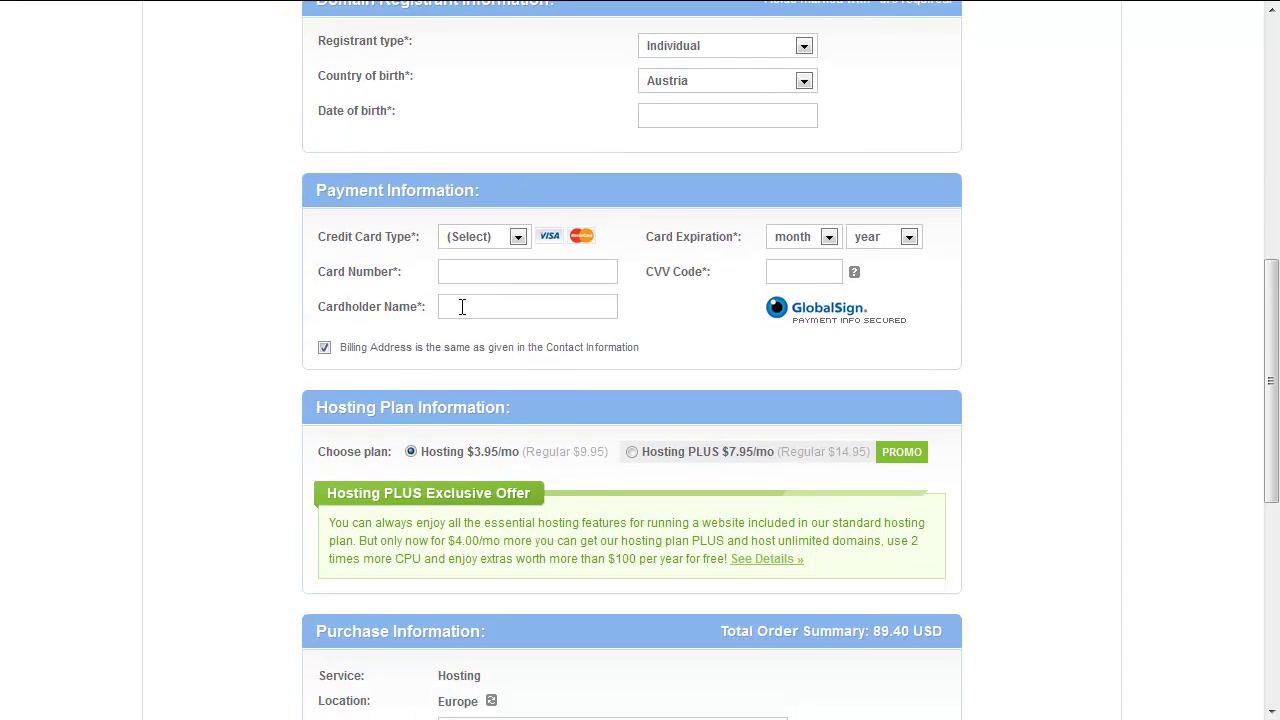
click(462, 307)
scroll(488, 409, down, 1)
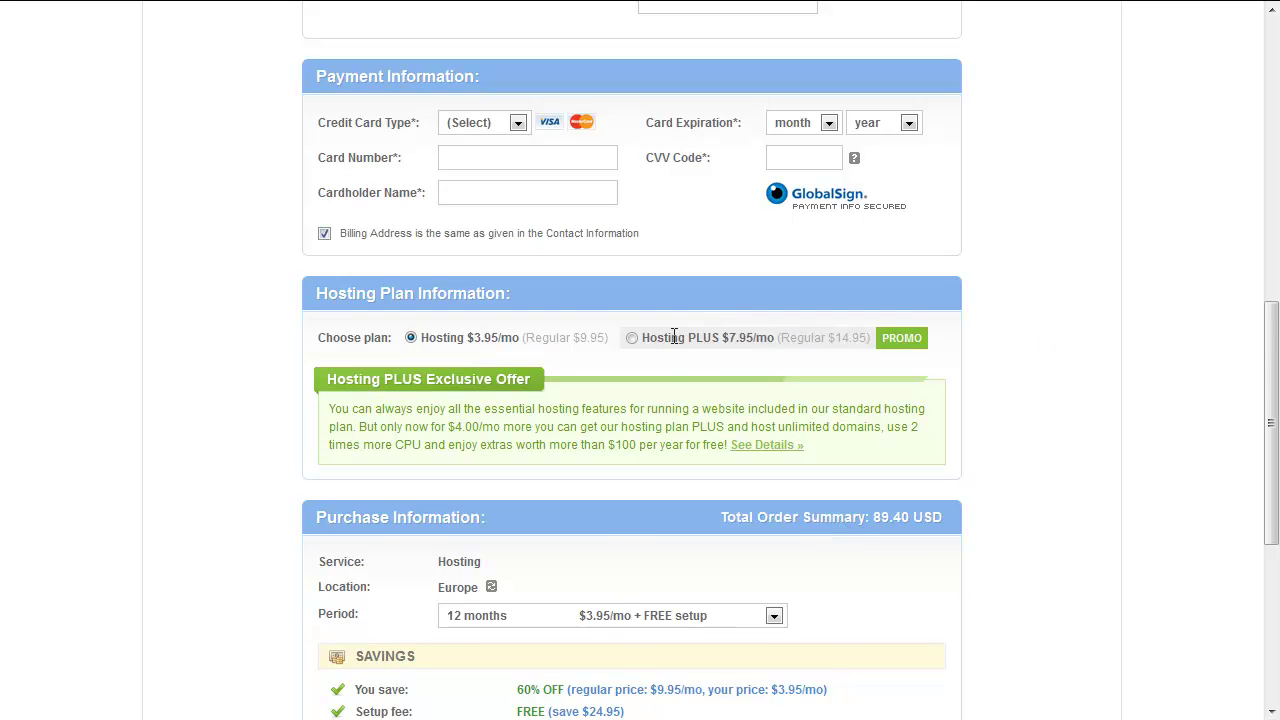
Select Hosting PLUS to compare the features of both plans, and switch back to the $3.95/mo Hosting plan
click(632, 338)
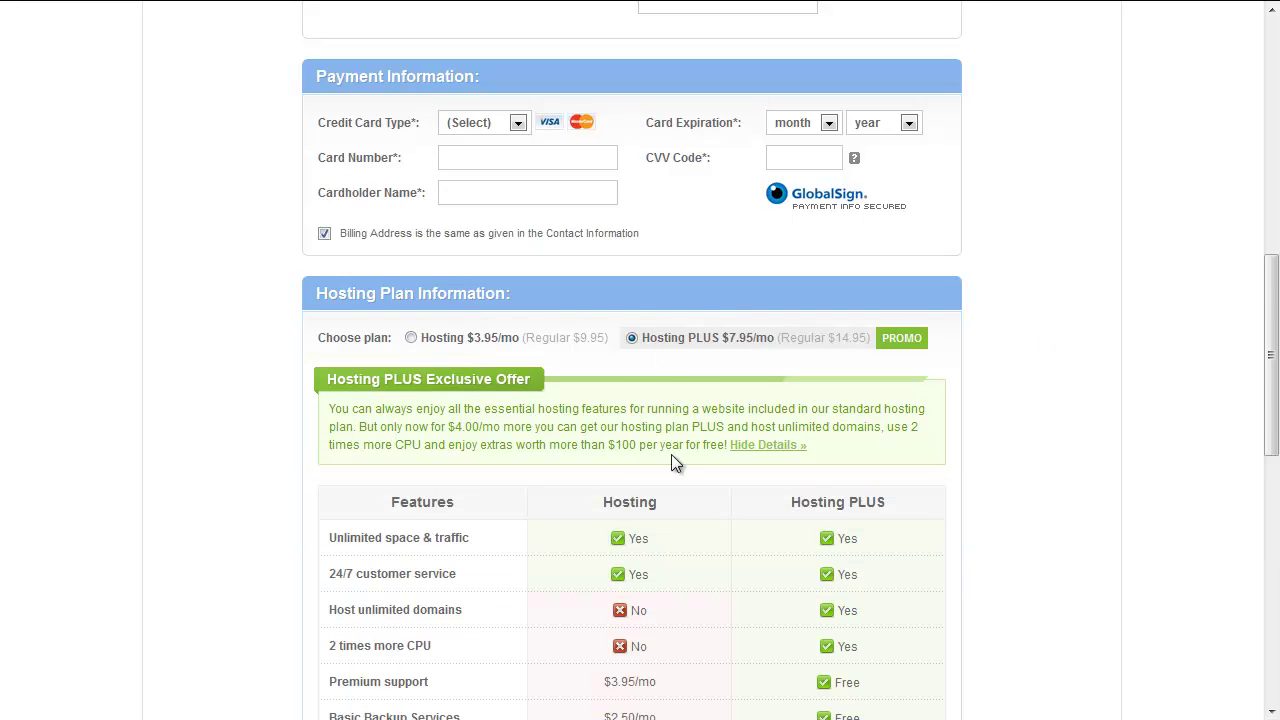
scroll(679, 460, down, 2)
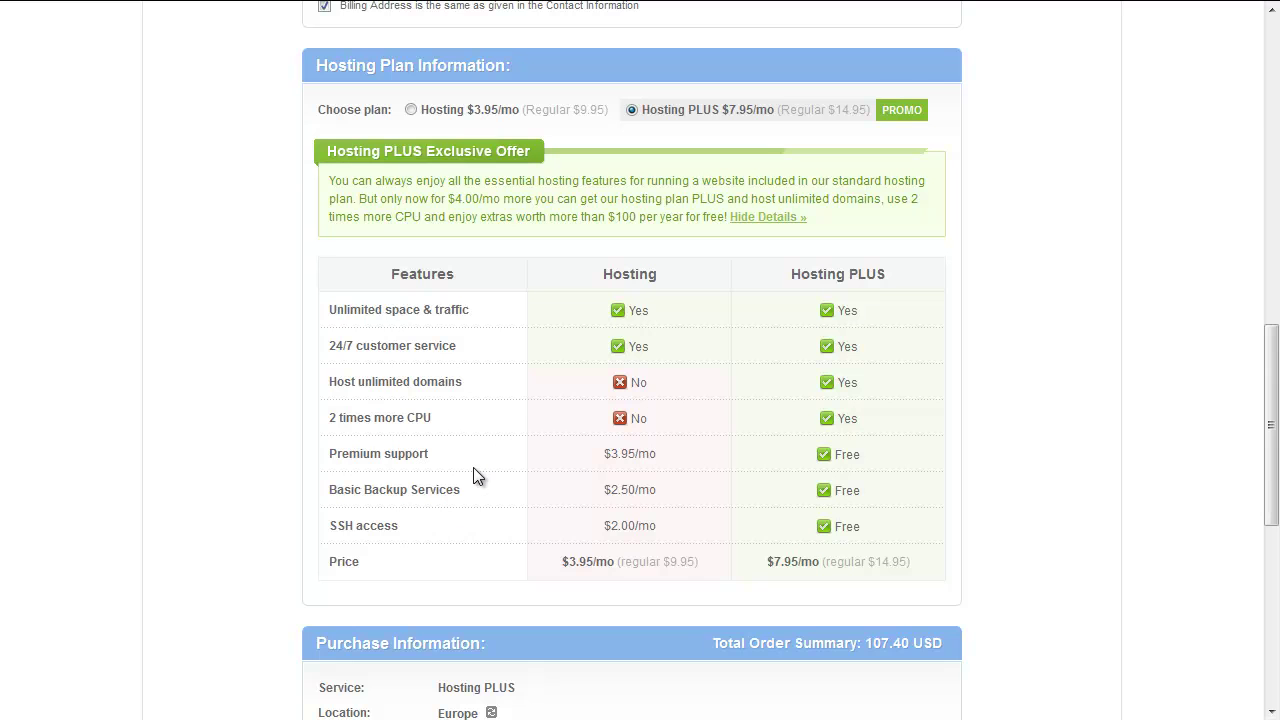
scroll(475, 474, up, 3)
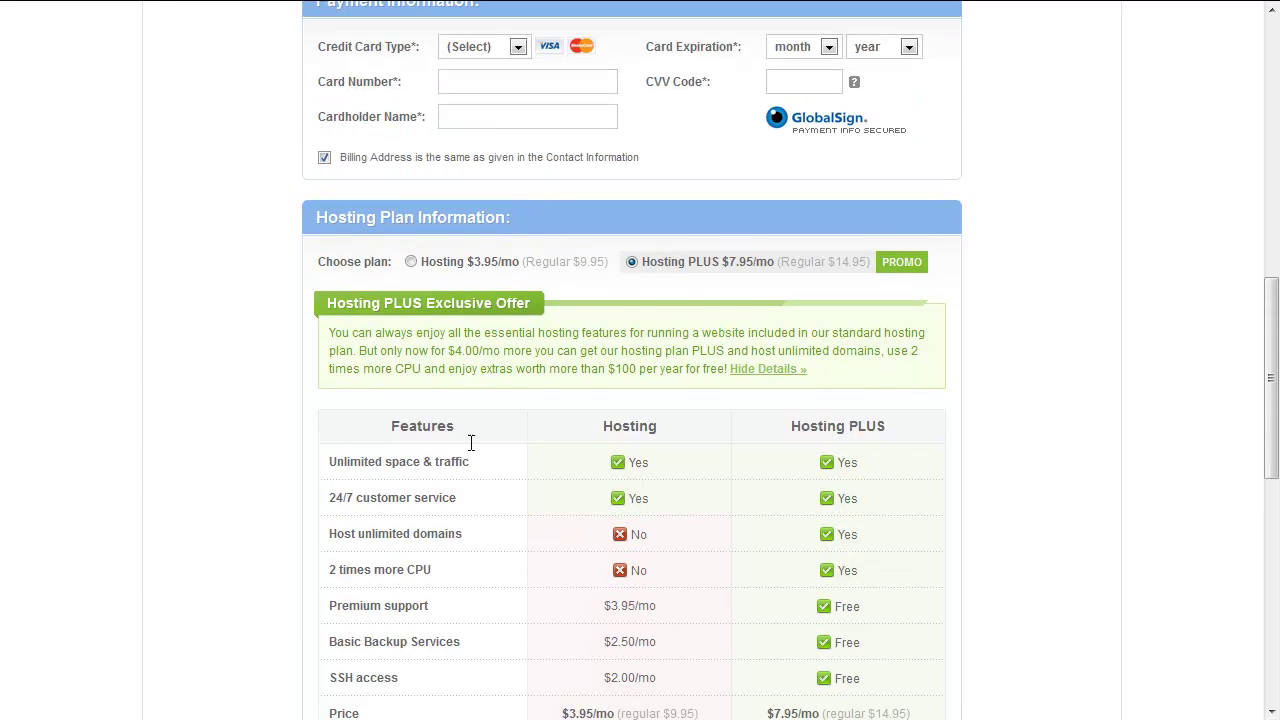
click(411, 262)
Check the available hosting periods in the purchase information and choose 12 months at $3.95/mo with free setup
scroll(1021, 296, down, 5)
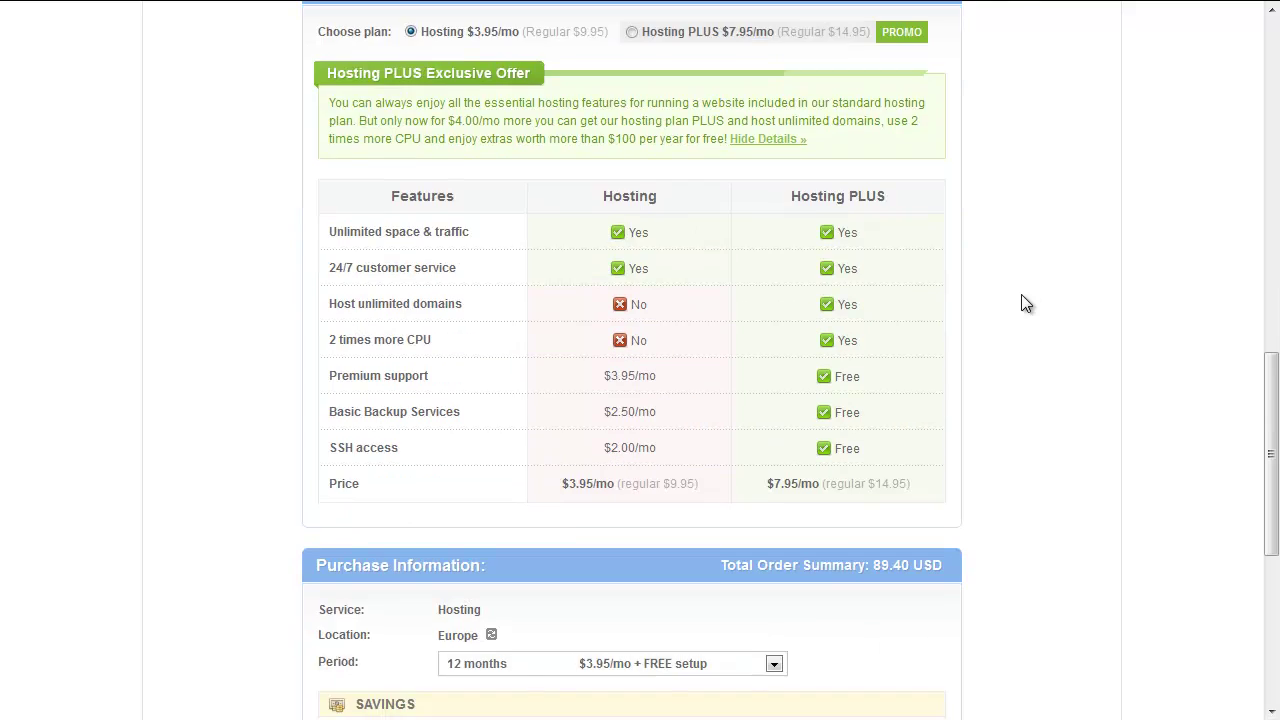
scroll(1025, 304, down, 2)
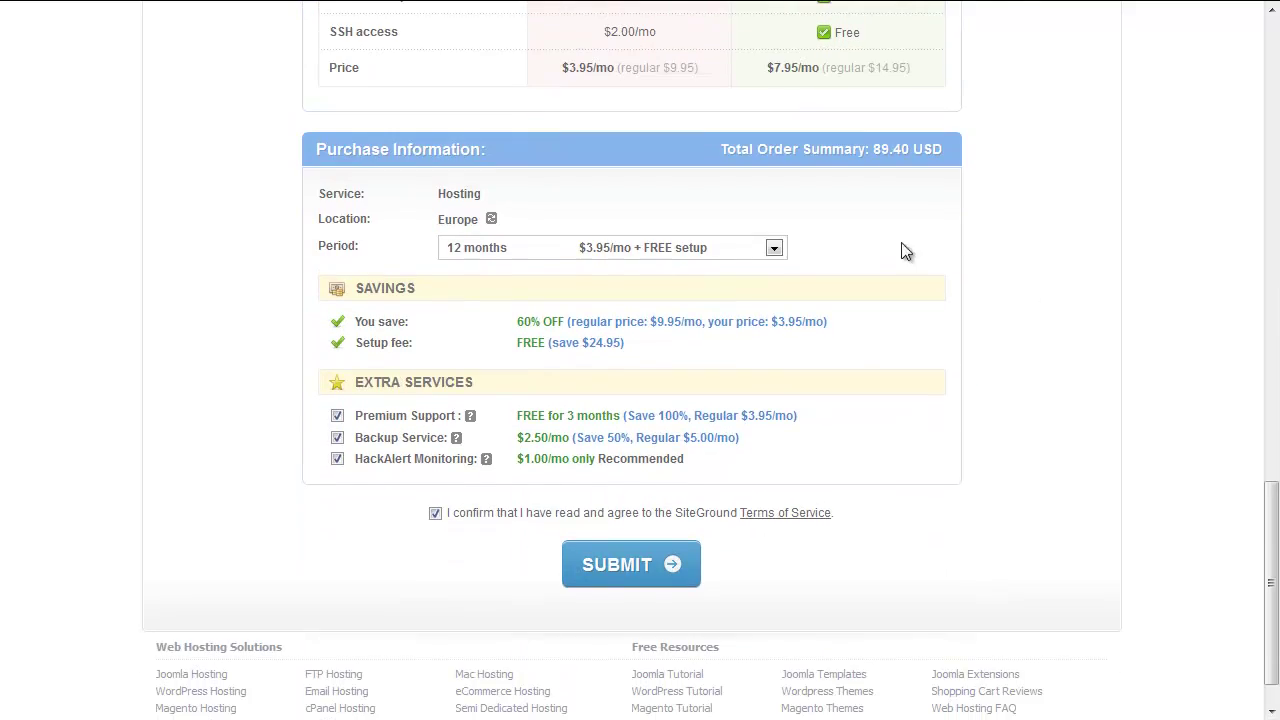
click(638, 256)
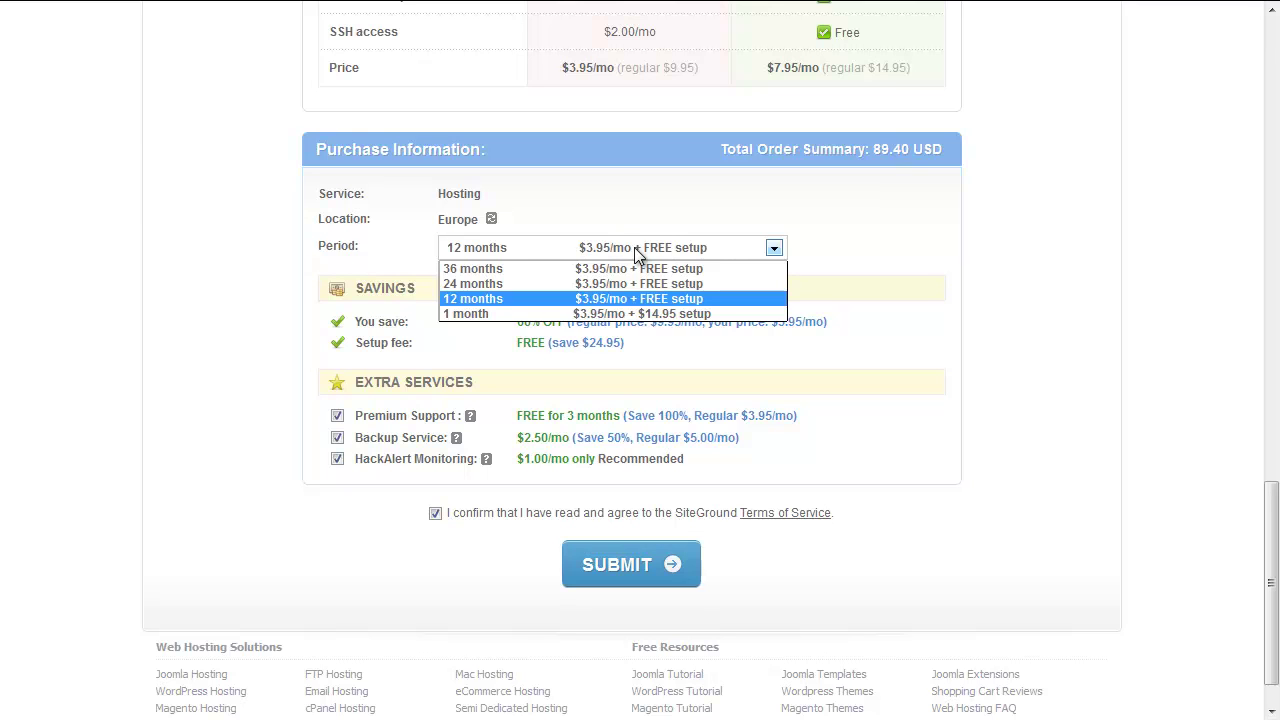
click(728, 299)
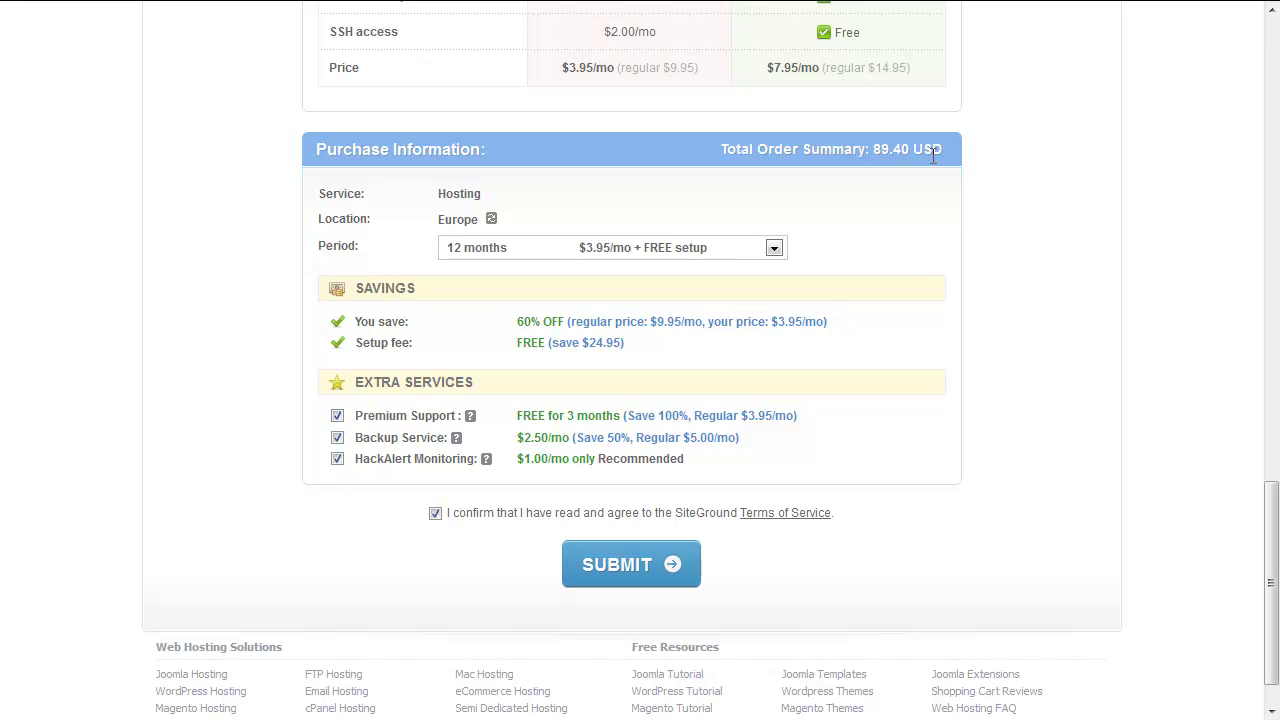
Remove the Premium Support, Backup Service and HackAlert Monitoring extras from the order
drag(873, 150, 909, 152)
click(336, 417)
click(337, 438)
click(338, 458)
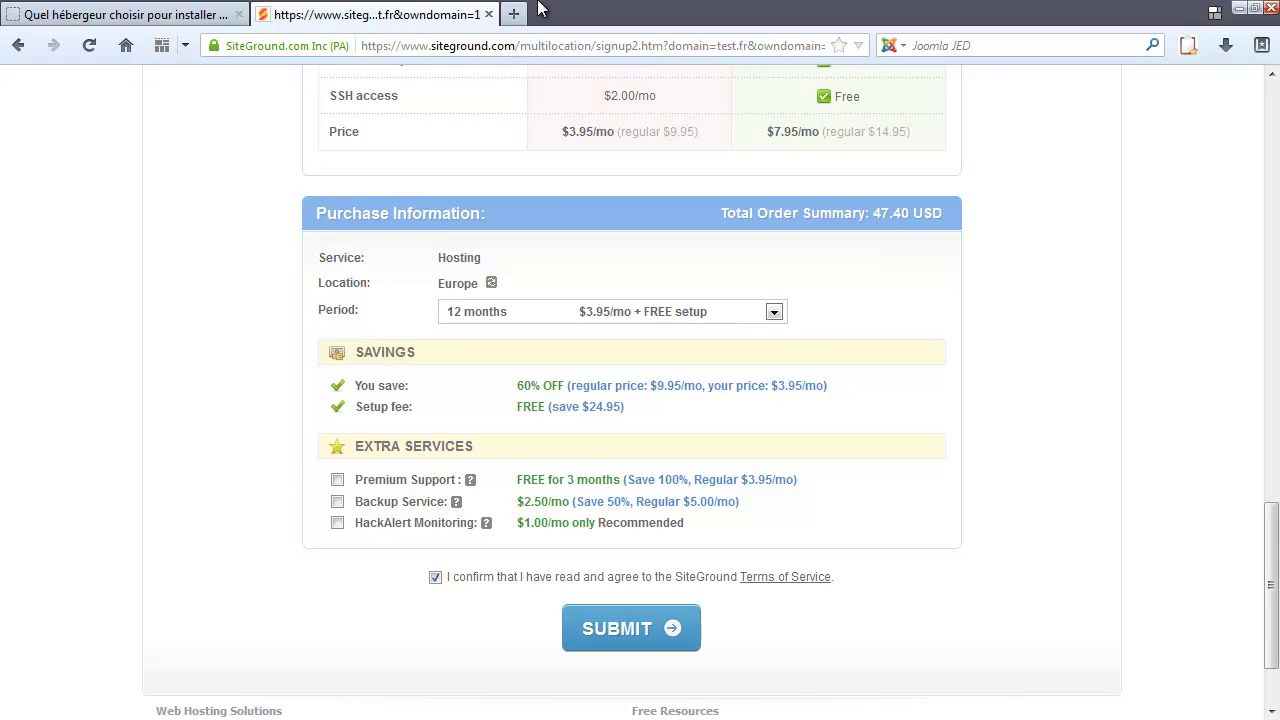
Open the SiteGround customer login page in a new browser tab
click(514, 13)
text(site)
key(Down)
key(Return)
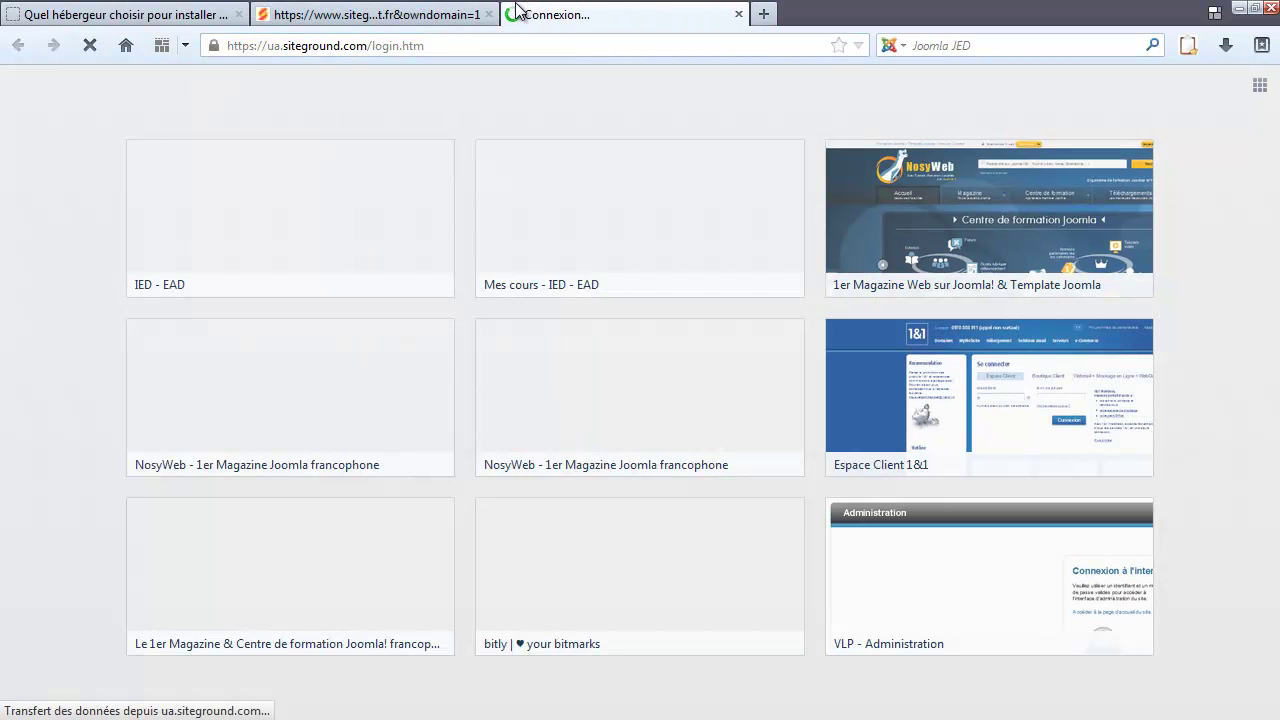
Log in to the SiteGround customer area with the saved username e-mail and its account password
text(n)
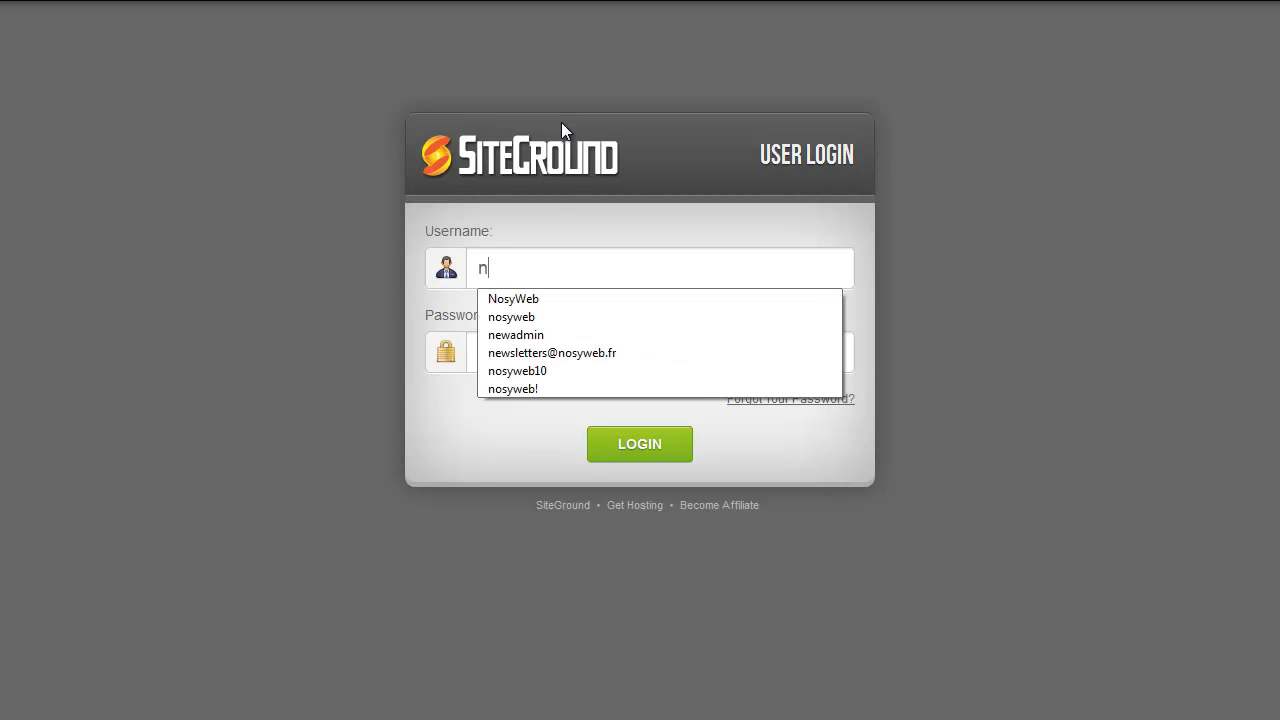
key(Down)
key(Down)
key(Down)
key(Down)
key(Tab)
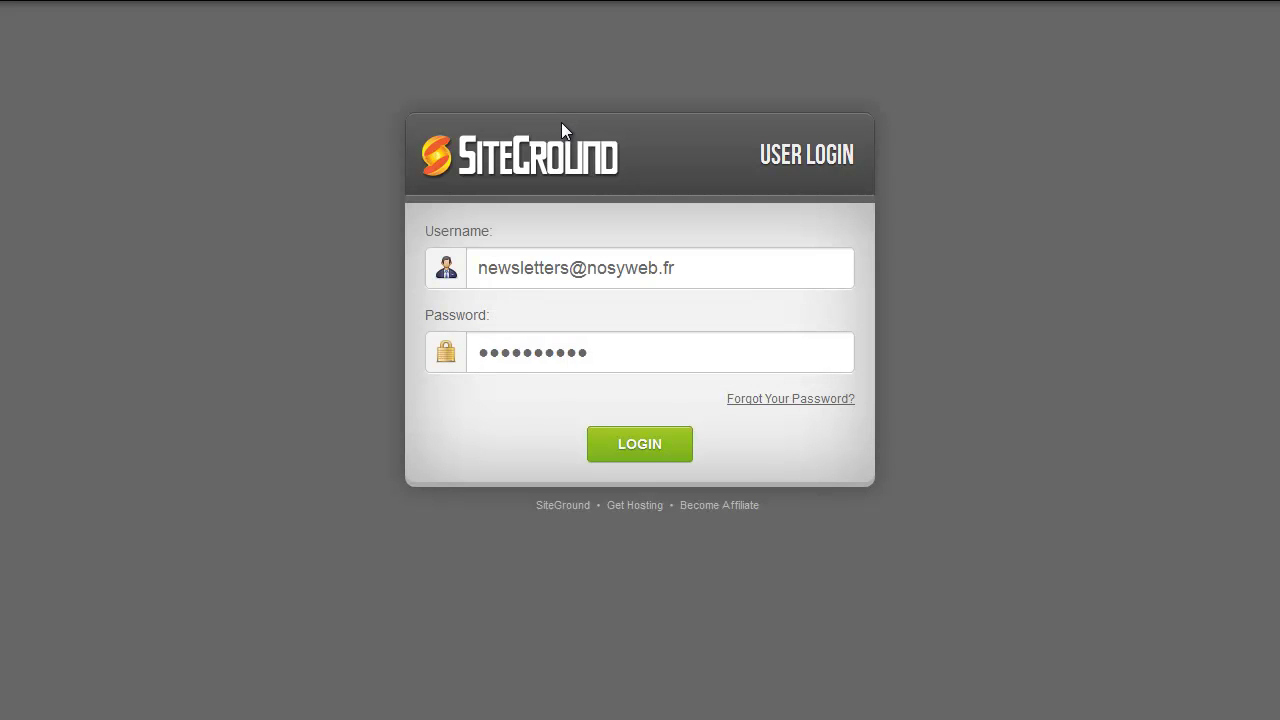
key(Return)
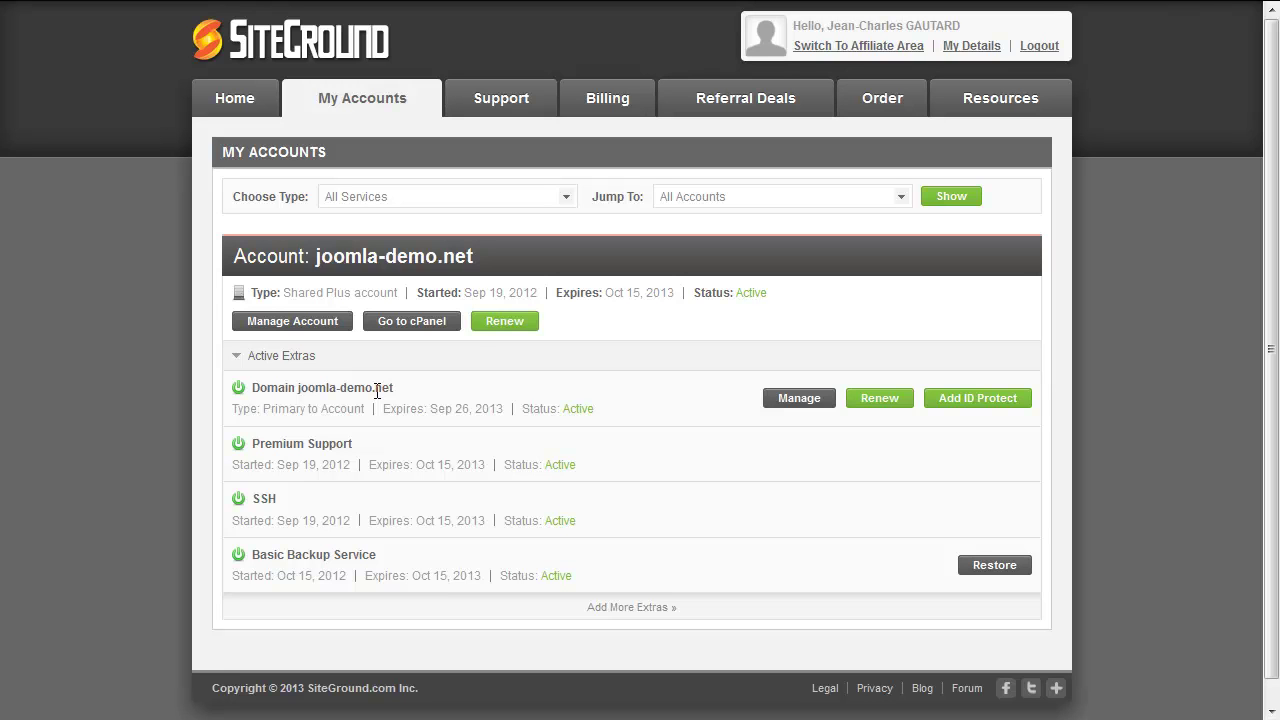
Open the cPanel of the joomla-demo.net hosting account
drag(394, 390, 300, 392)
click(303, 394)
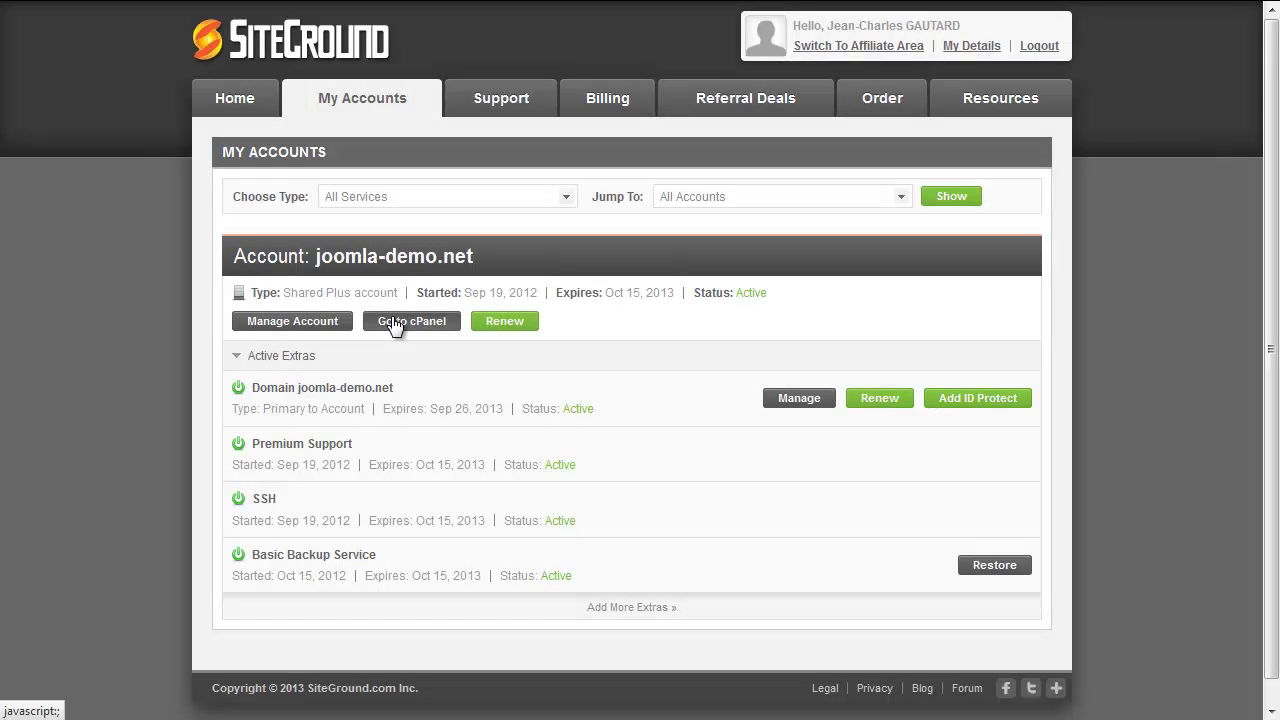
click(396, 324)
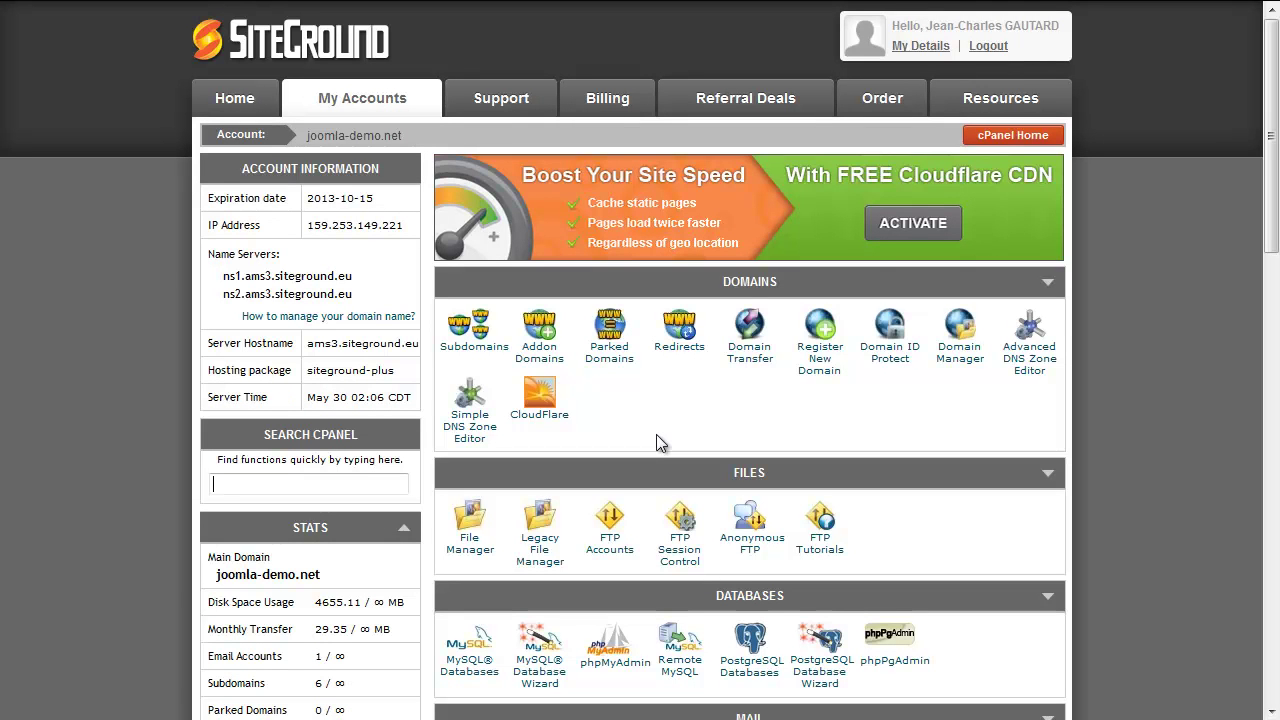
Examine the cPanel page address and look through the tool sections from Domains down to SEO and Marketing Tools
mouse_move(270, 8)
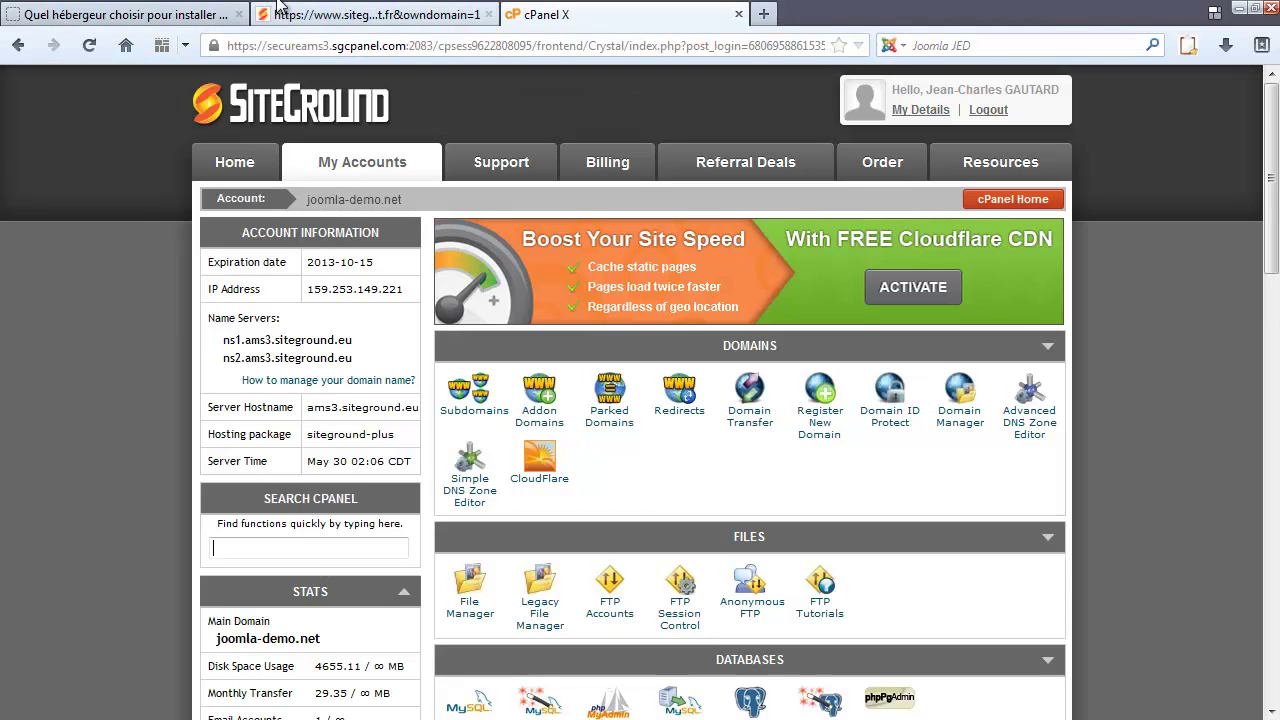
click(256, 45)
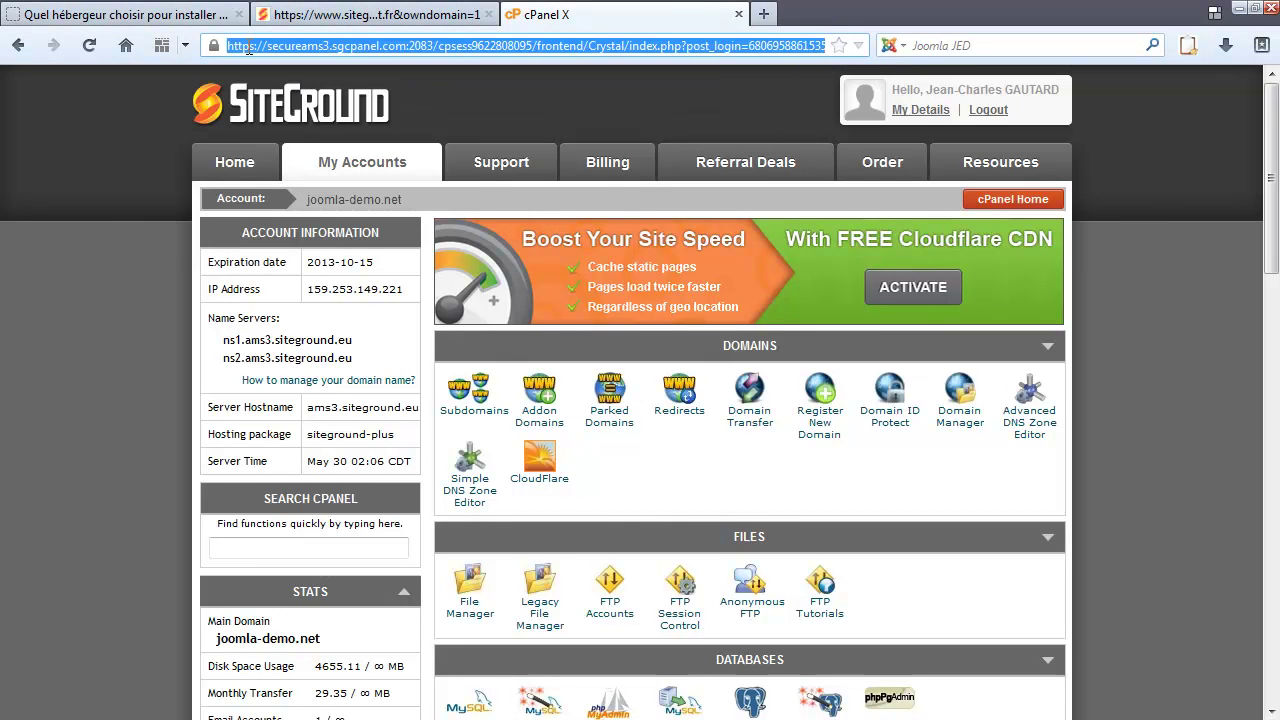
click(256, 45)
scroll(1157, 426, down, 3)
scroll(1157, 435, down, 3)
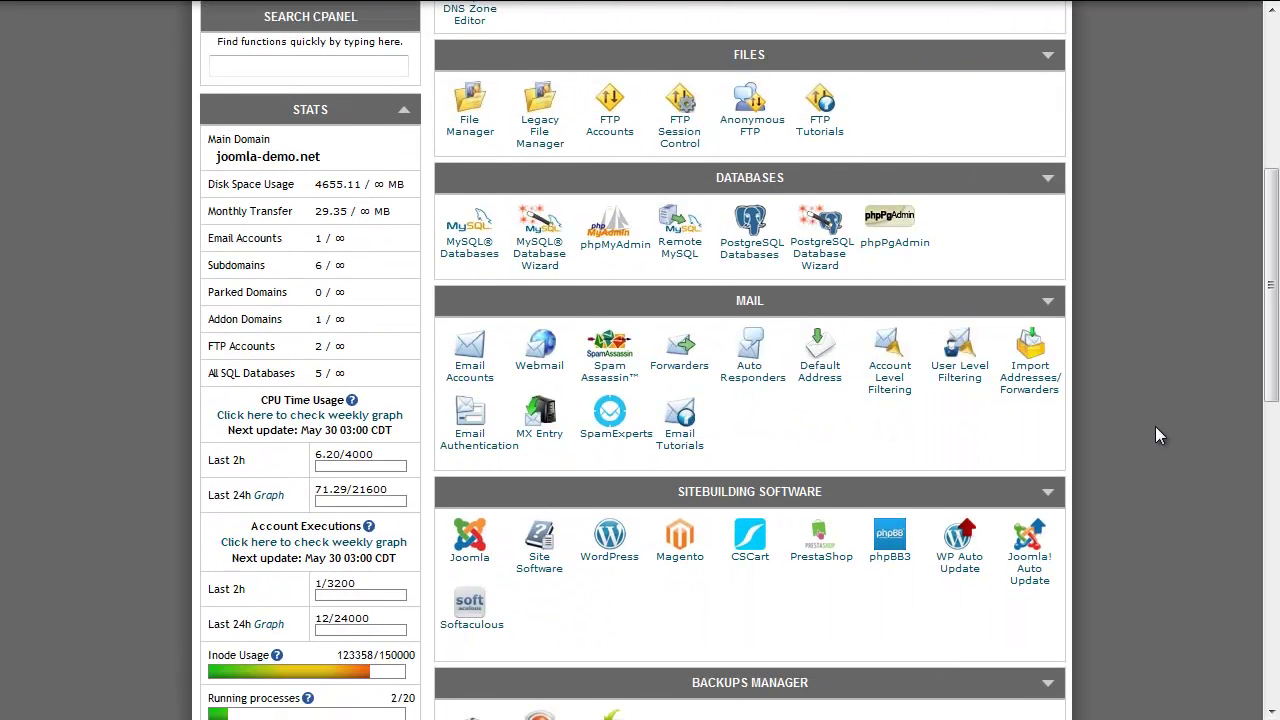
scroll(1157, 435, down, 3)
scroll(1155, 435, down, 5)
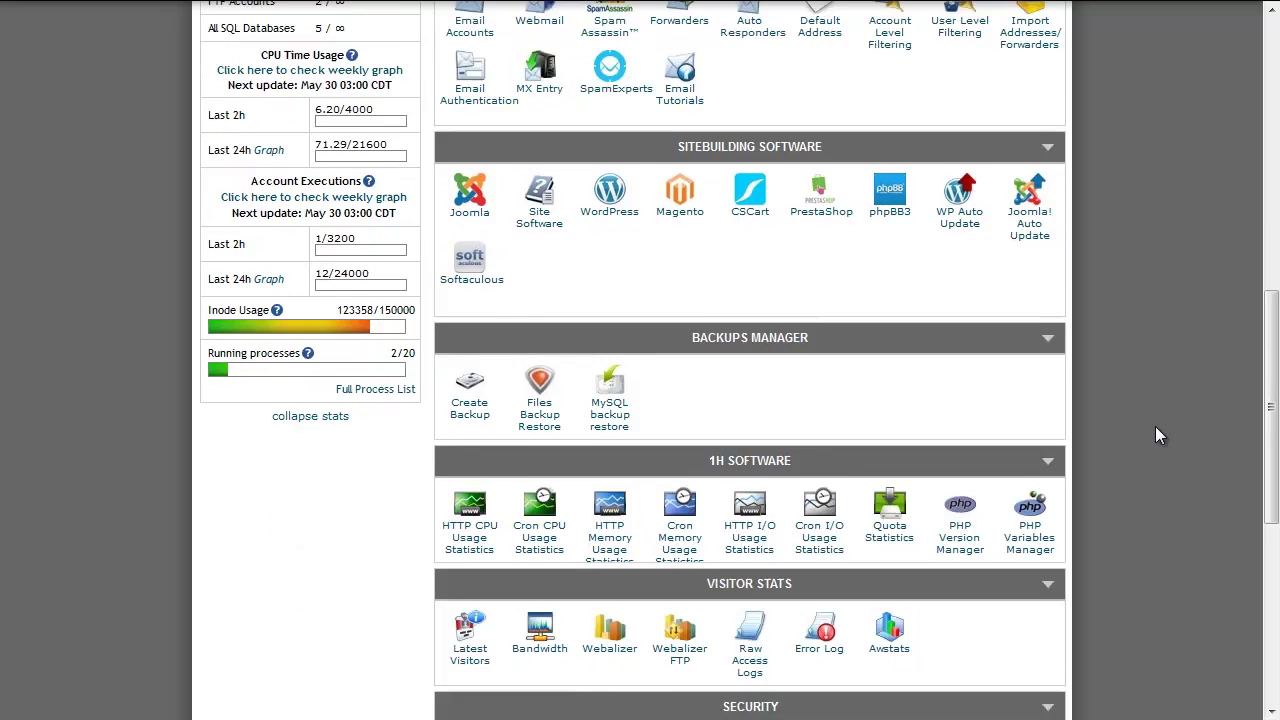
scroll(1156, 430, down, 2)
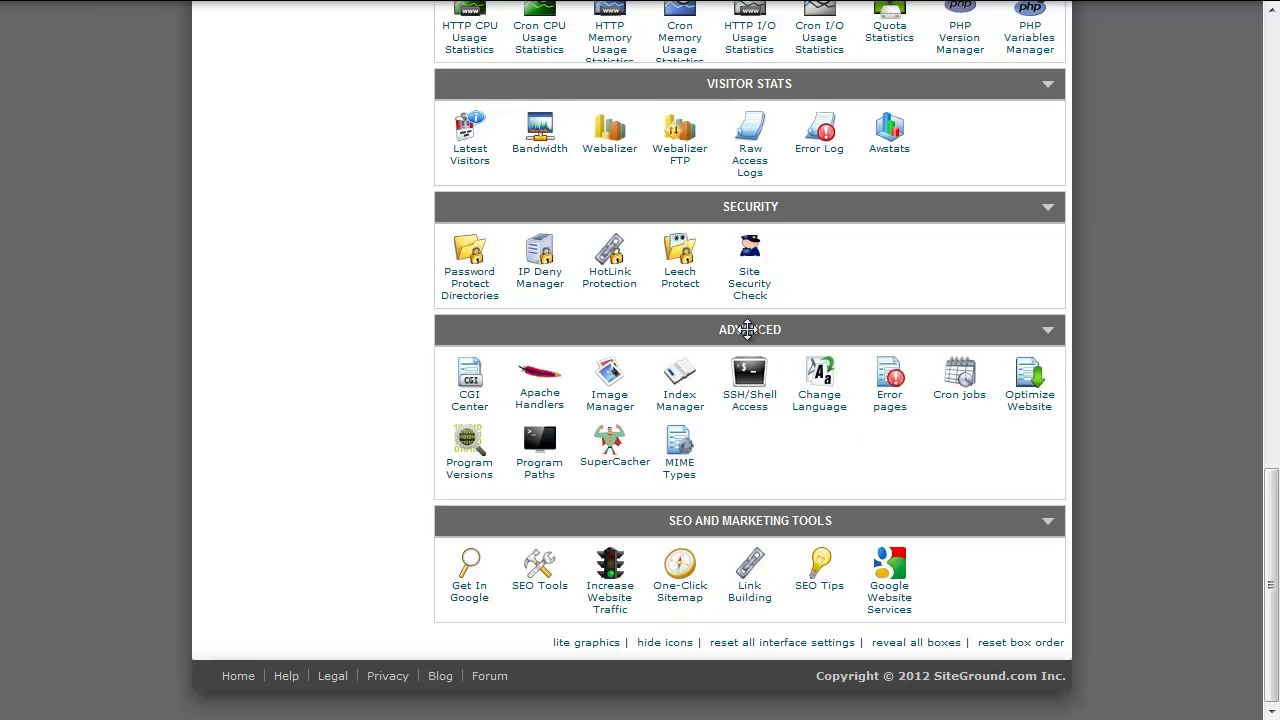
Change the cPanel interface language to French (français) and return to the cPanel home page
drag(750, 331, 749, 364)
click(815, 285)
click(453, 269)
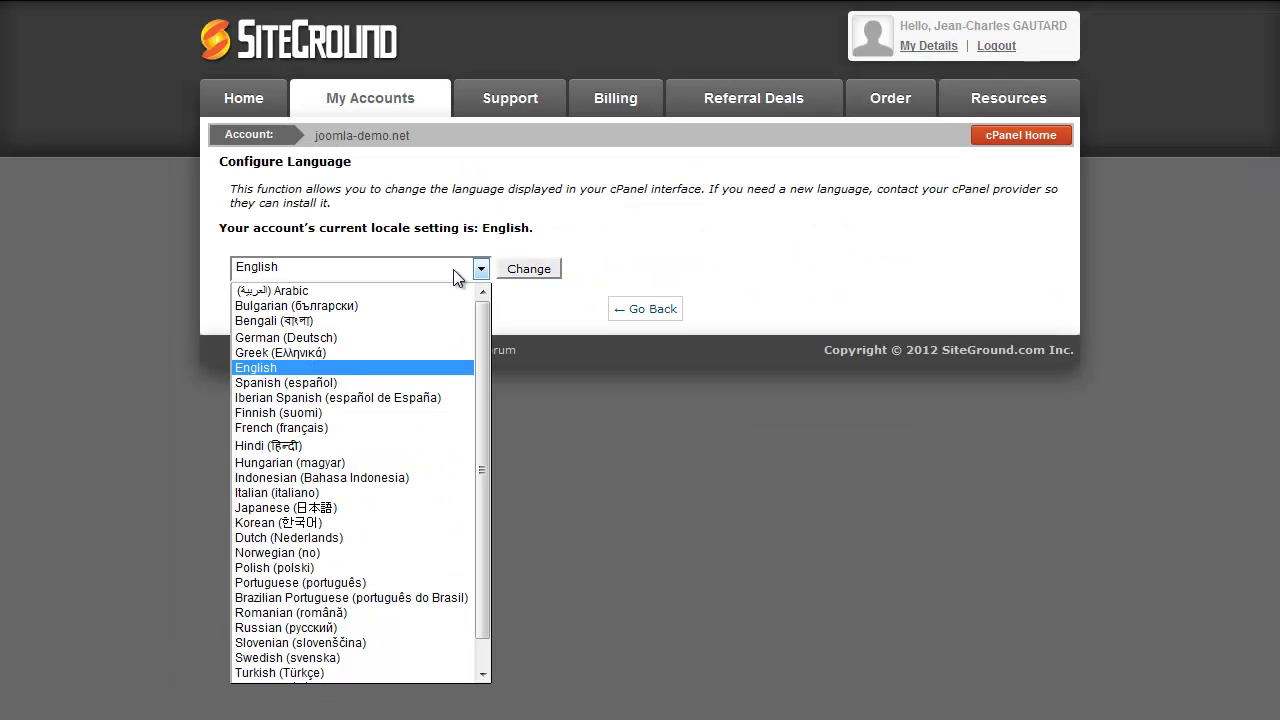
click(345, 427)
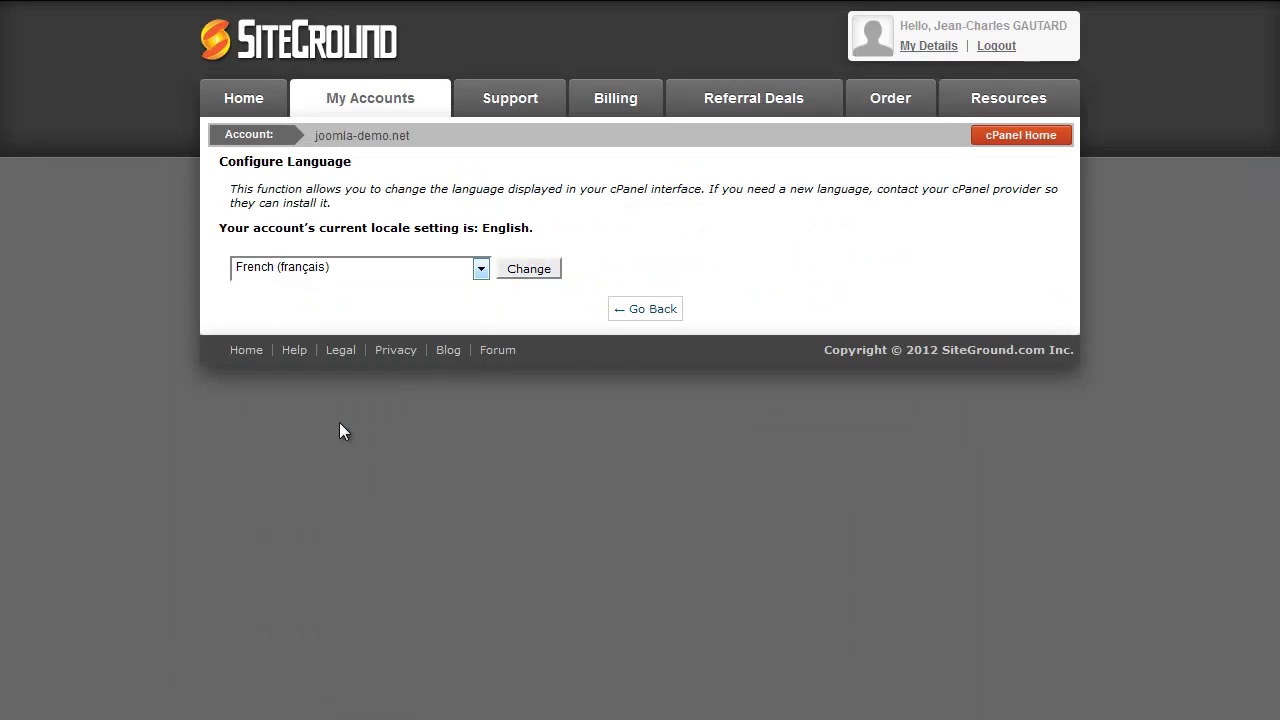
click(517, 268)
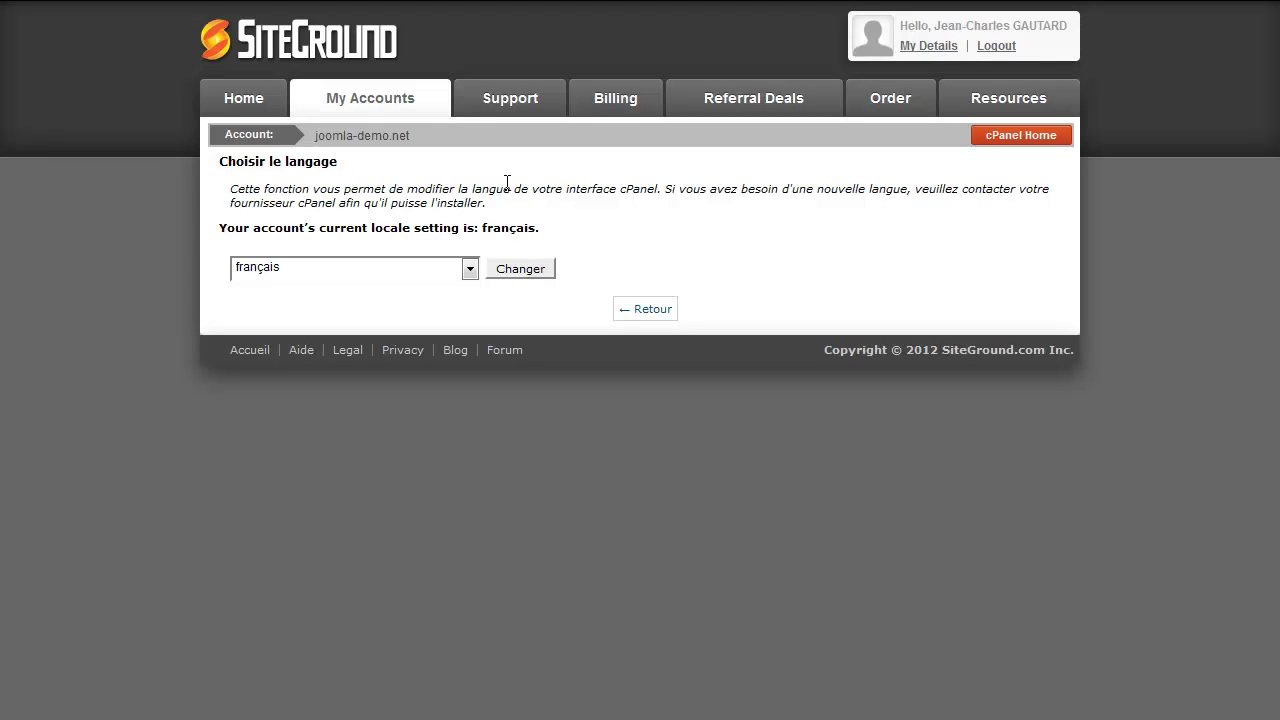
click(647, 315)
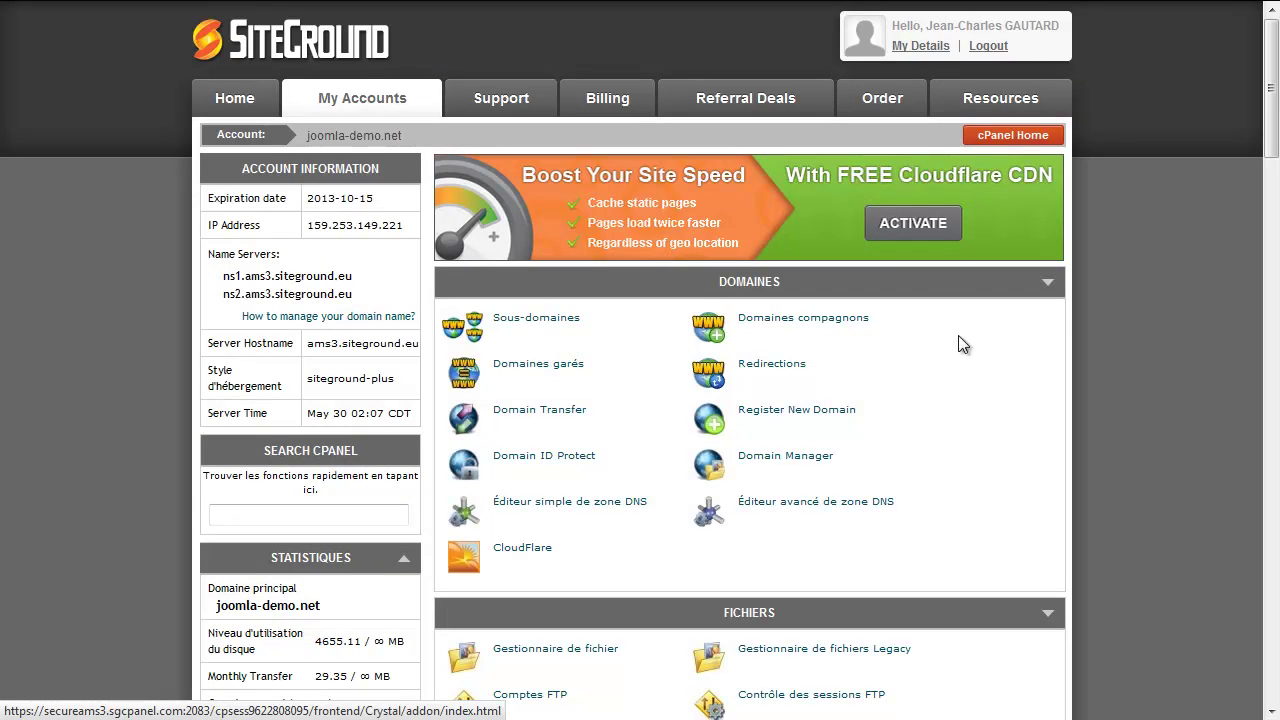
Look over the domain, file and database tools on the French cPanel home page
scroll(761, 464, down, 3)
scroll(761, 464, up, 3)
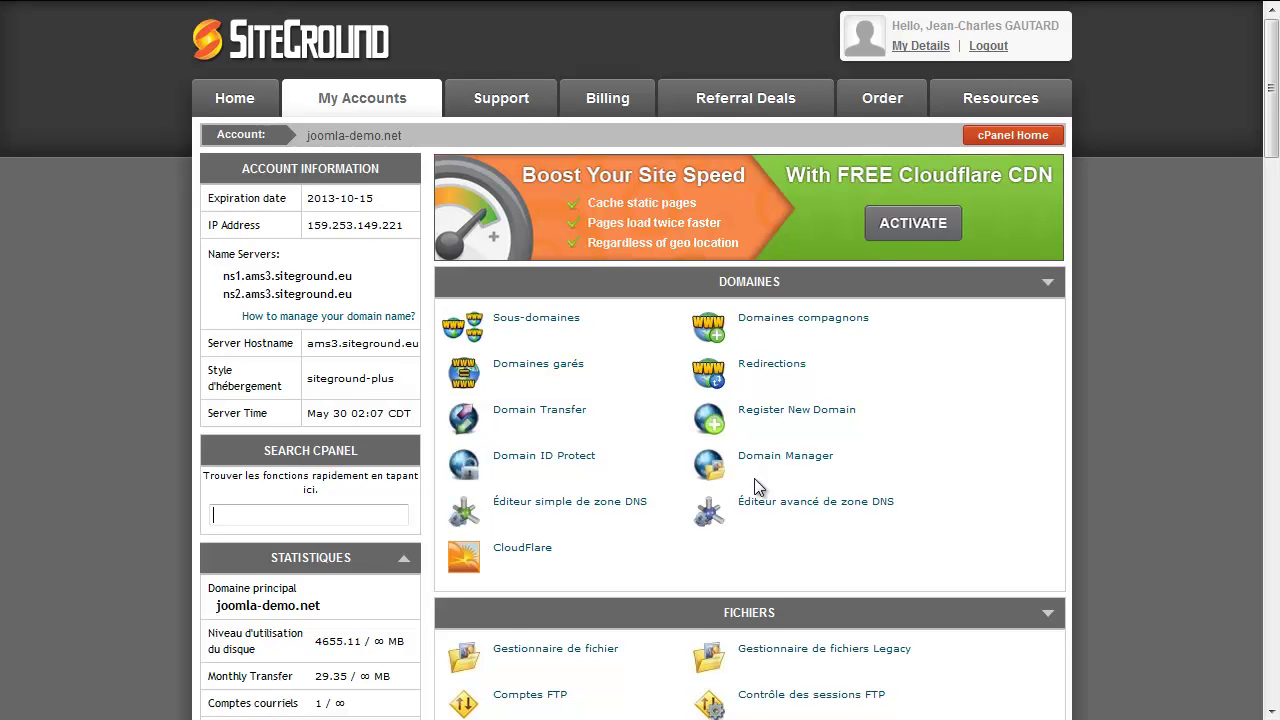
scroll(757, 484, down, 2)
scroll(754, 478, down, 2)
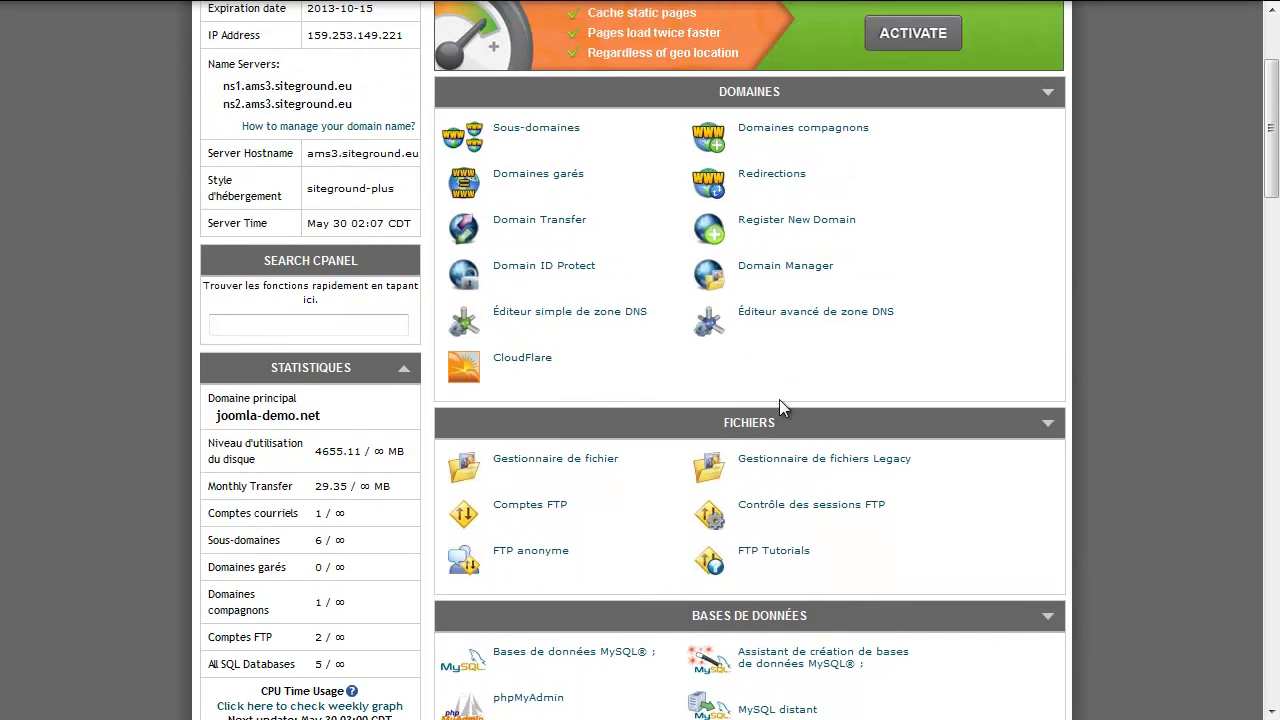
View the parked domains page and the Domaines compagnons page with its existing domains, returning to the cPanel home page after each
click(565, 187)
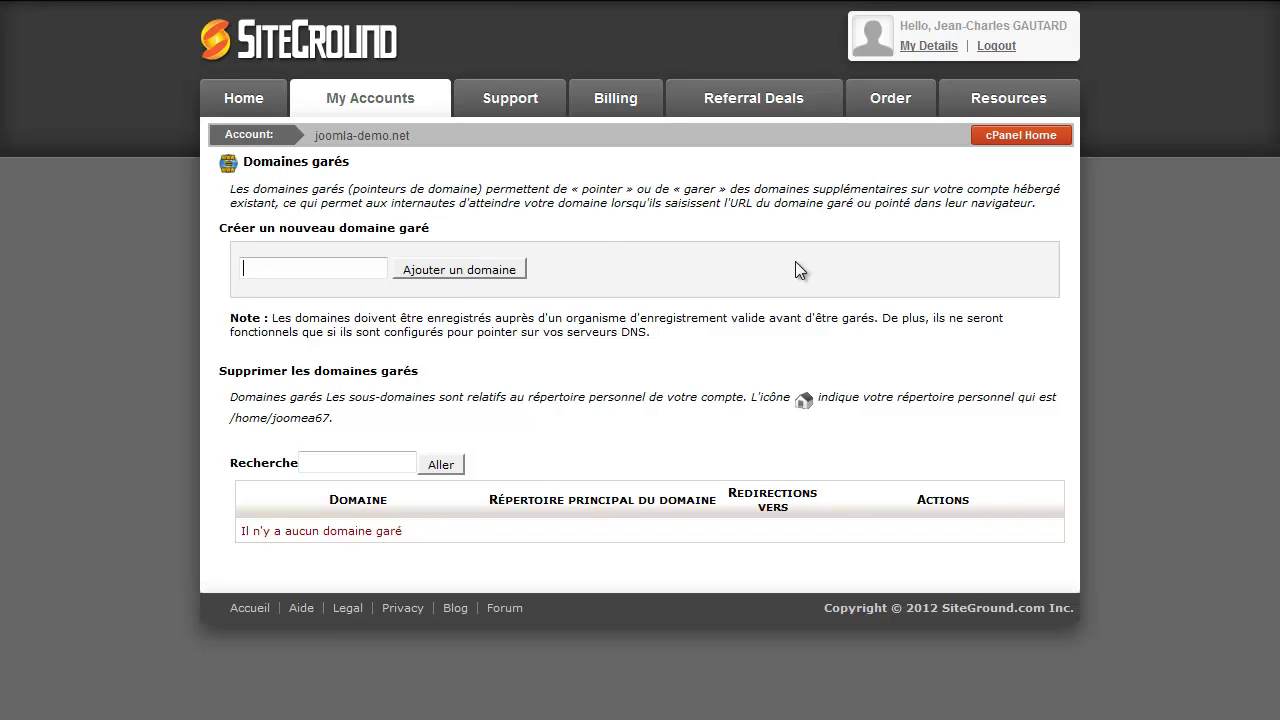
click(1000, 134)
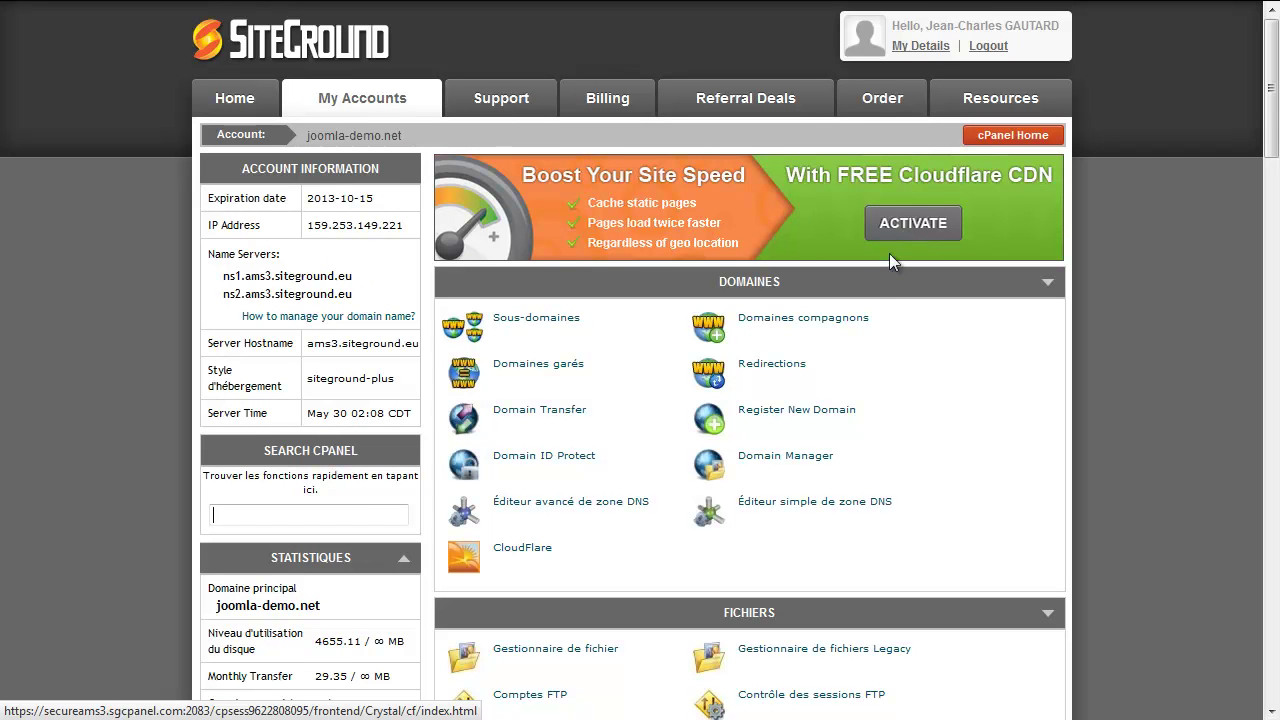
click(842, 320)
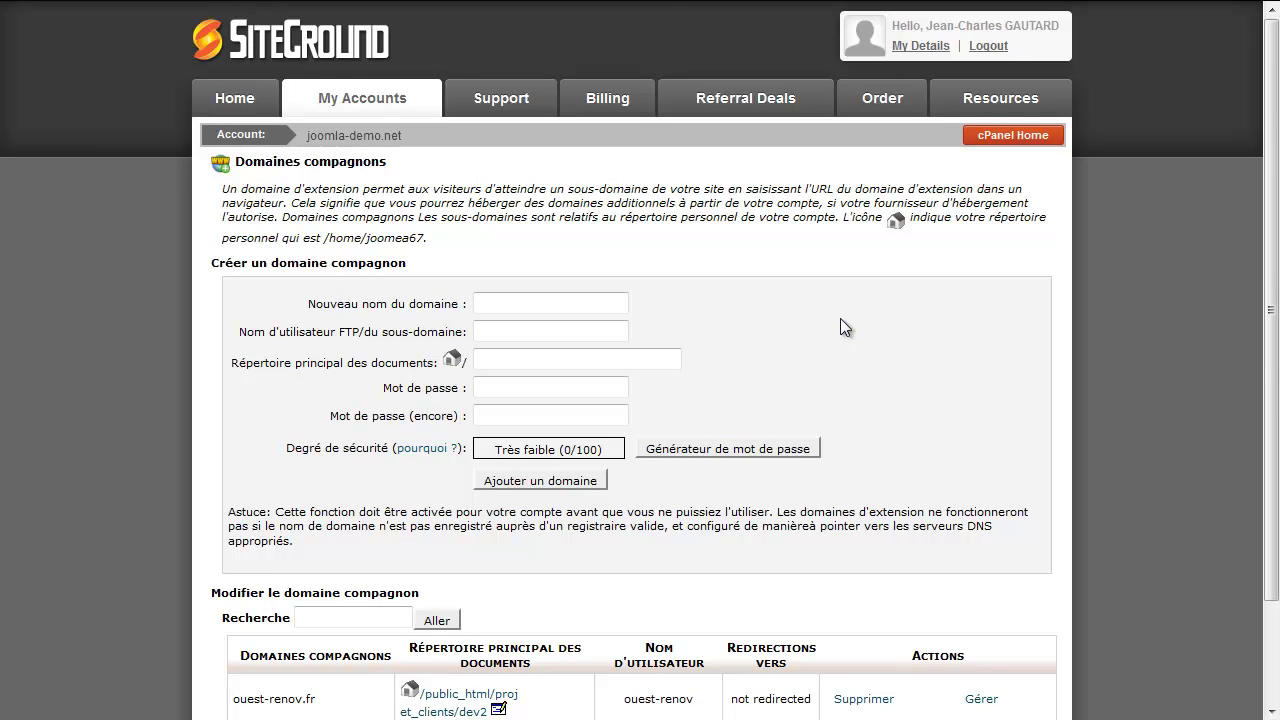
scroll(840, 319, down, 2)
scroll(840, 318, up, 2)
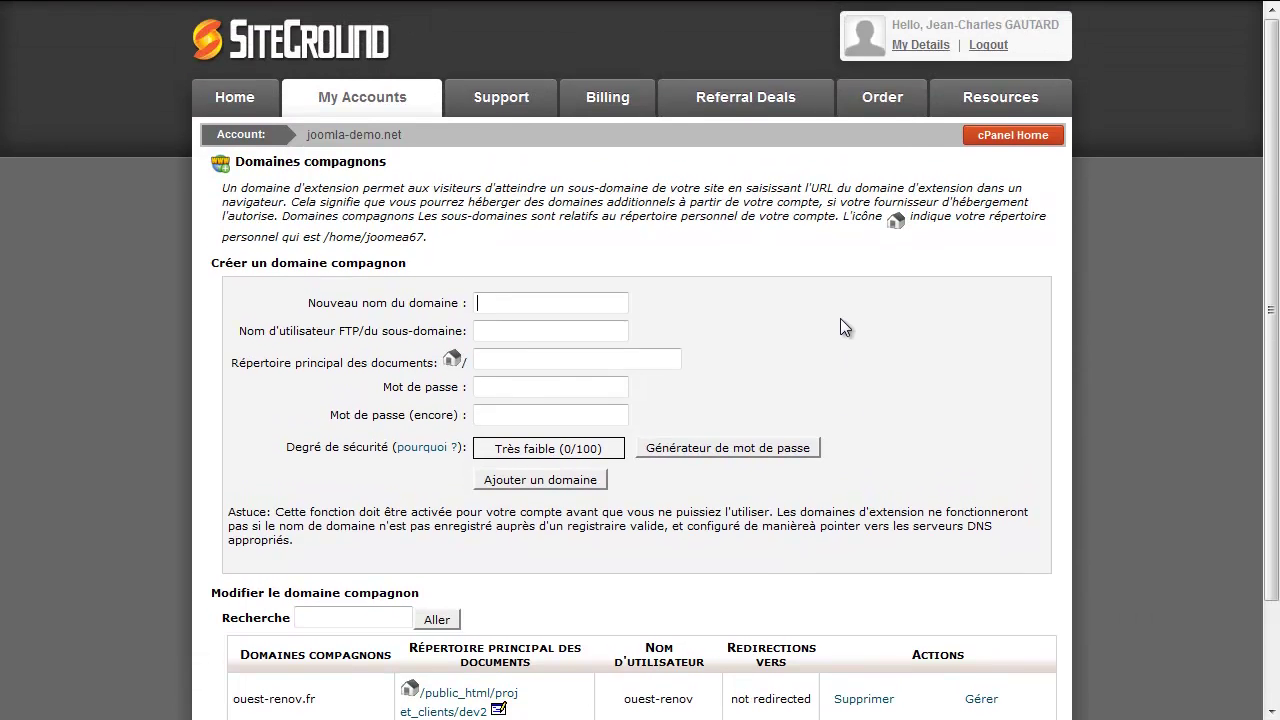
scroll(840, 318, down, 2)
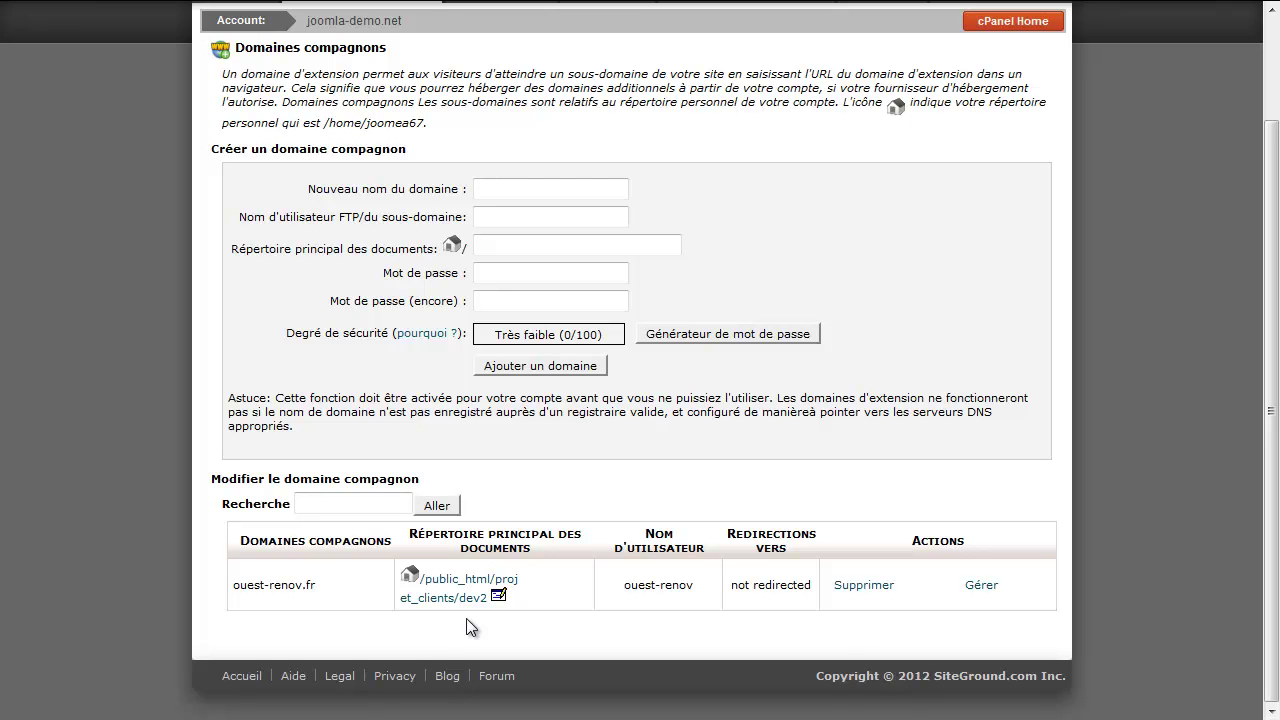
scroll(882, 312, up, 2)
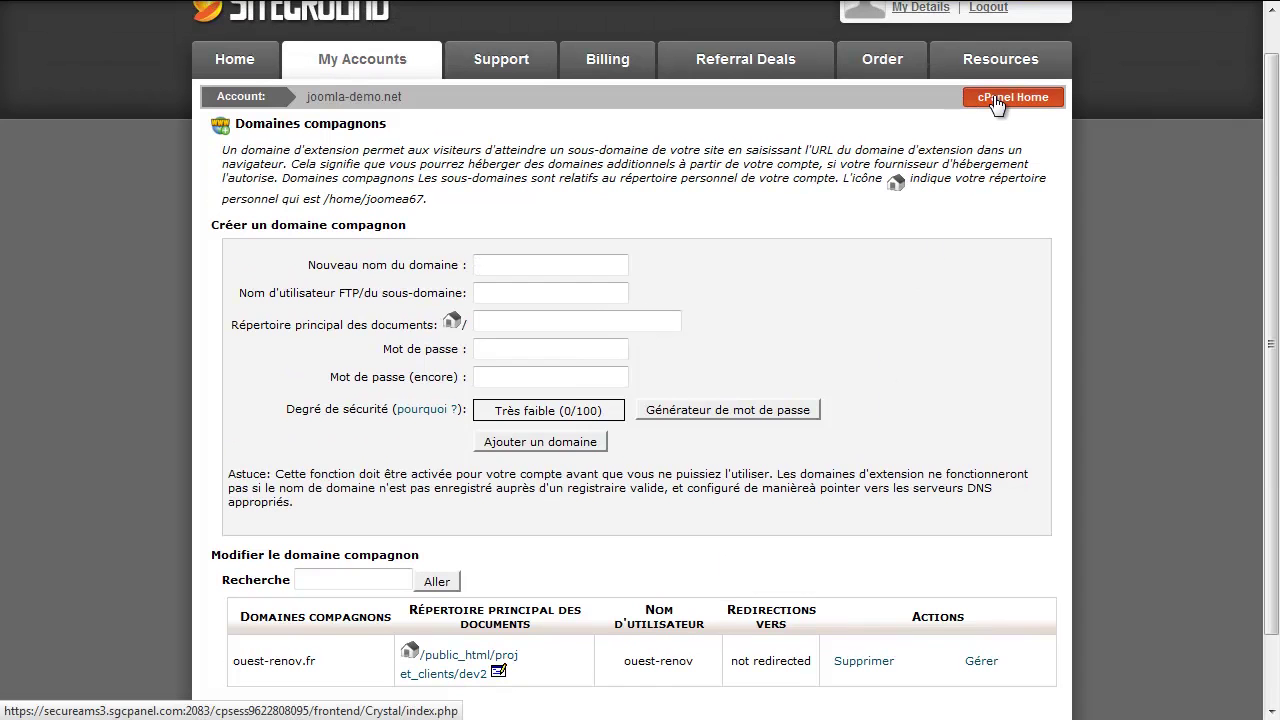
click(996, 100)
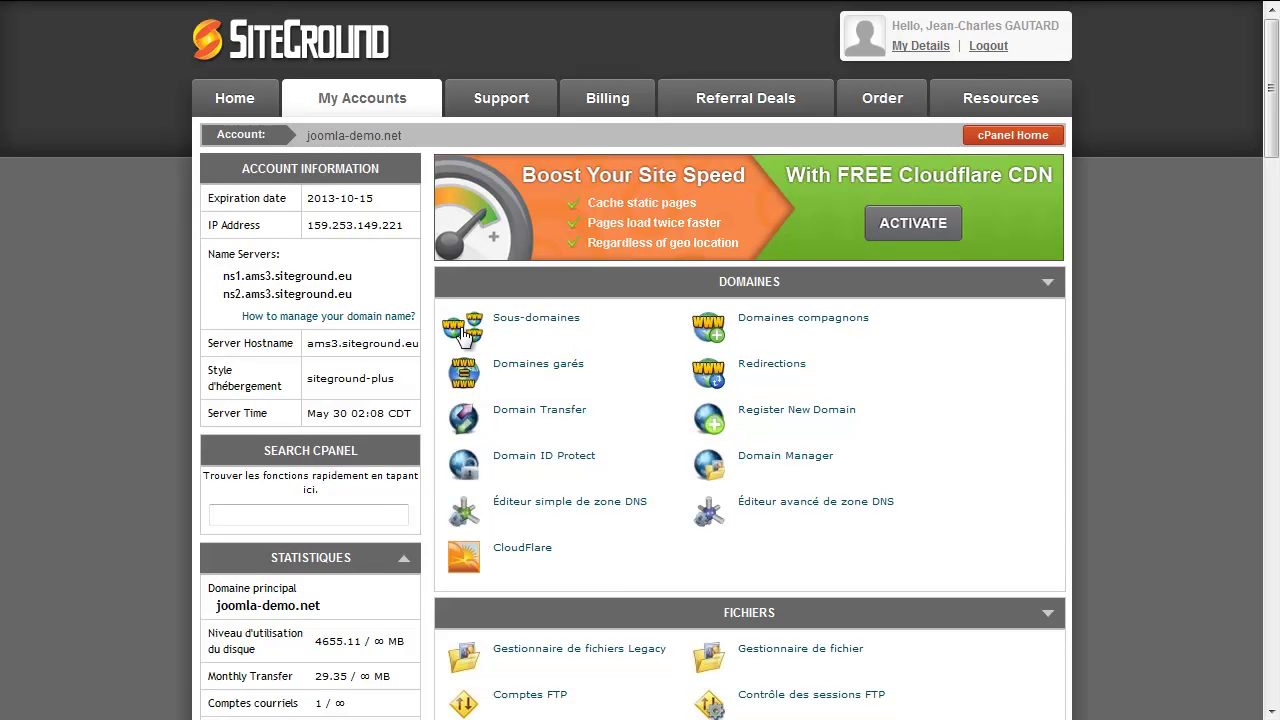
View the Sous-domaines page, including the creation form and the list of existing subdomains, and return to the cPanel home page
click(525, 328)
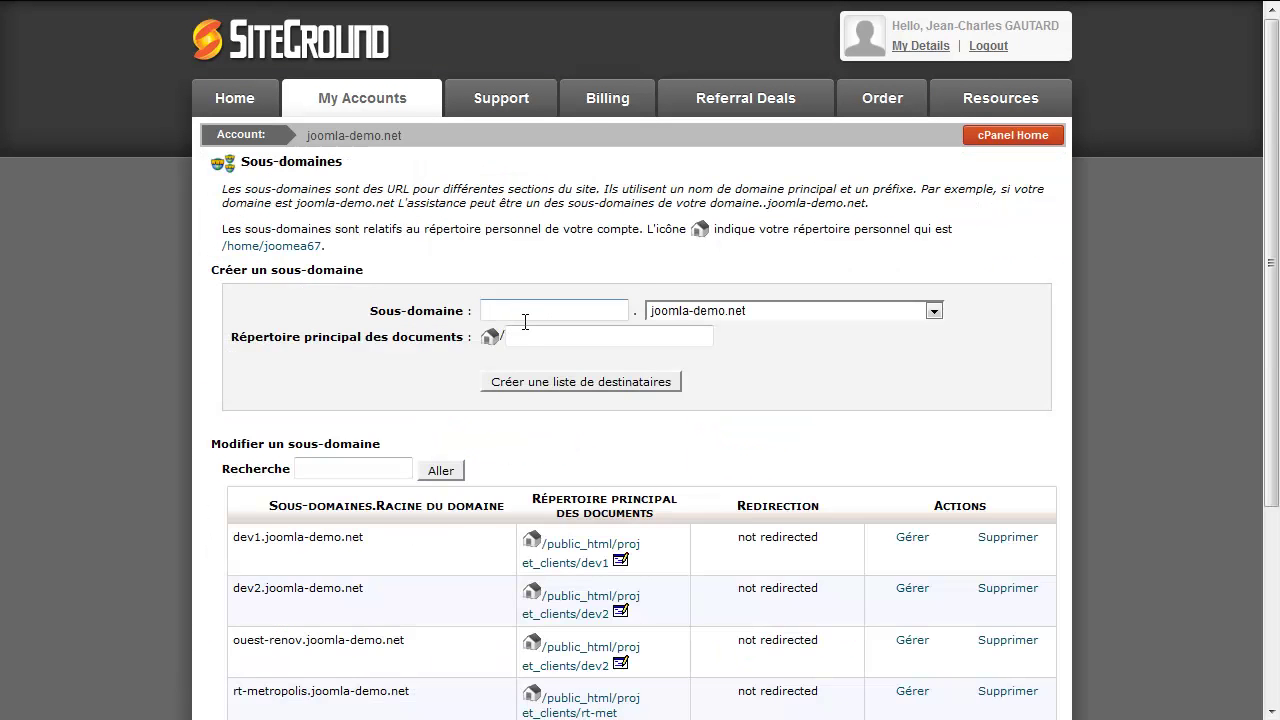
scroll(525, 322, down, 3)
scroll(528, 330, down, 3)
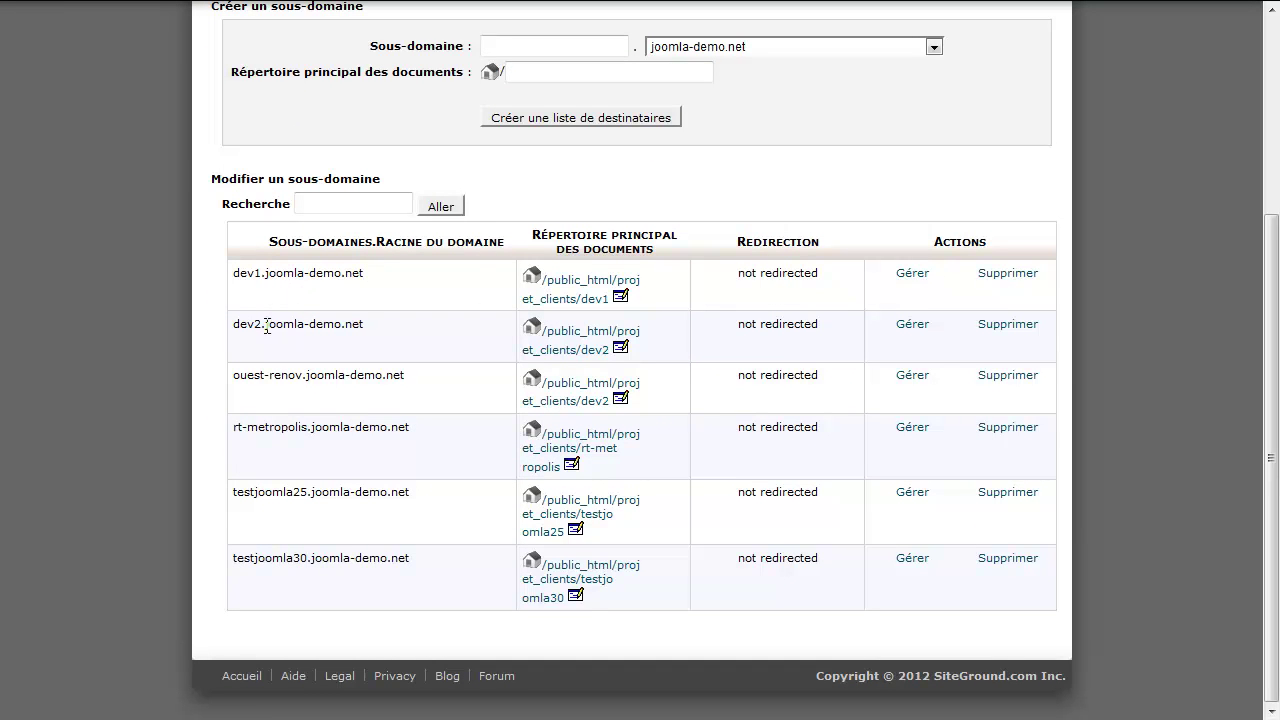
scroll(384, 335, up, 5)
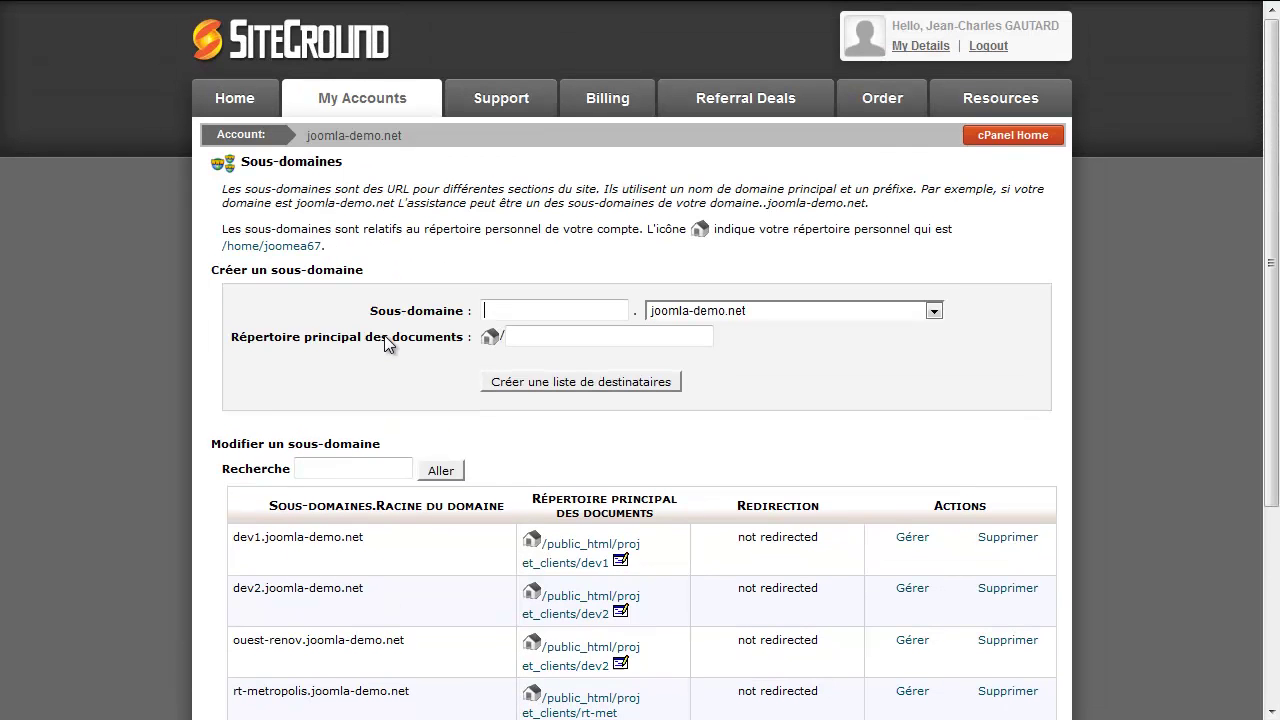
click(990, 145)
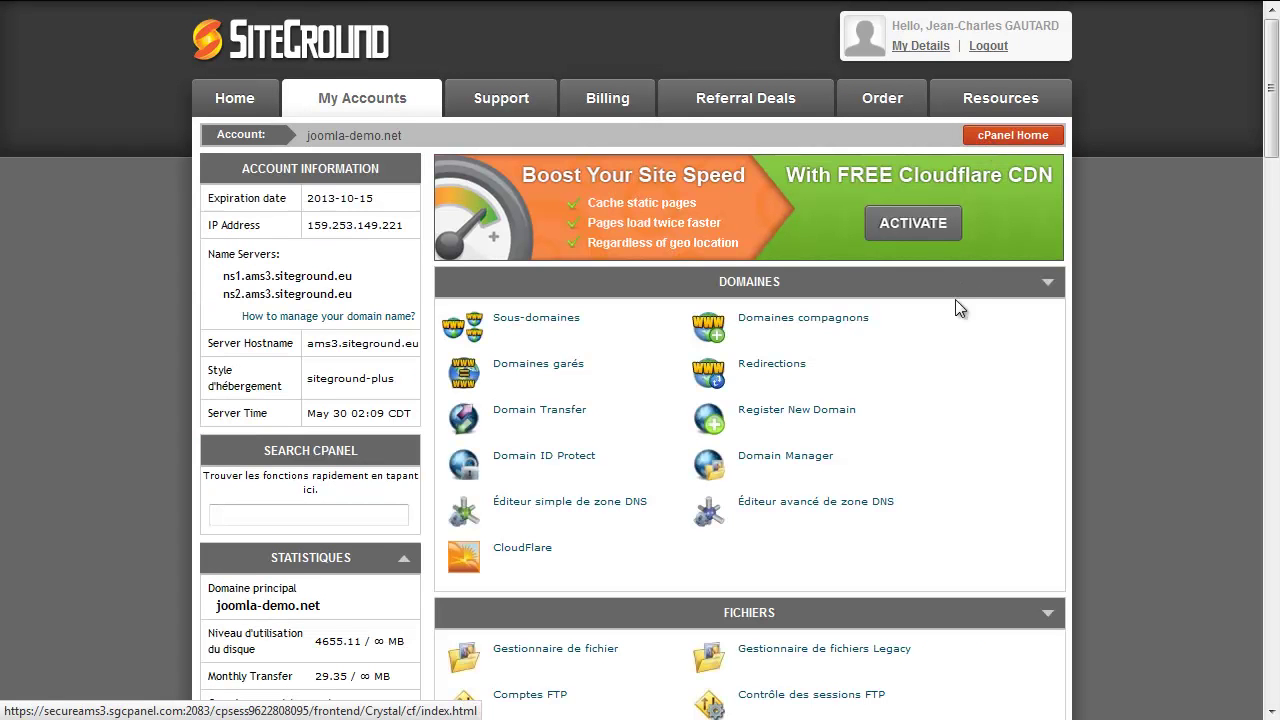
Open the Register New Domain page, look over its domain registration, hosting and extras options, and close it
click(773, 418)
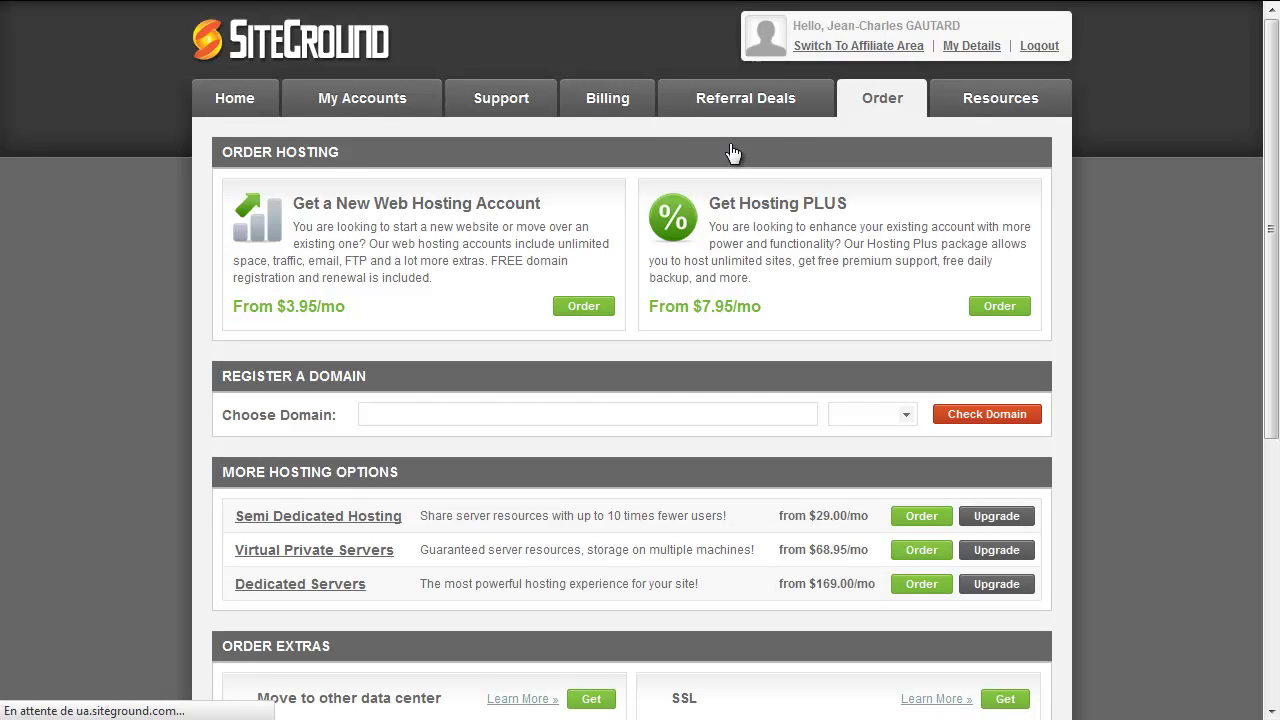
scroll(635, 472, down, 2)
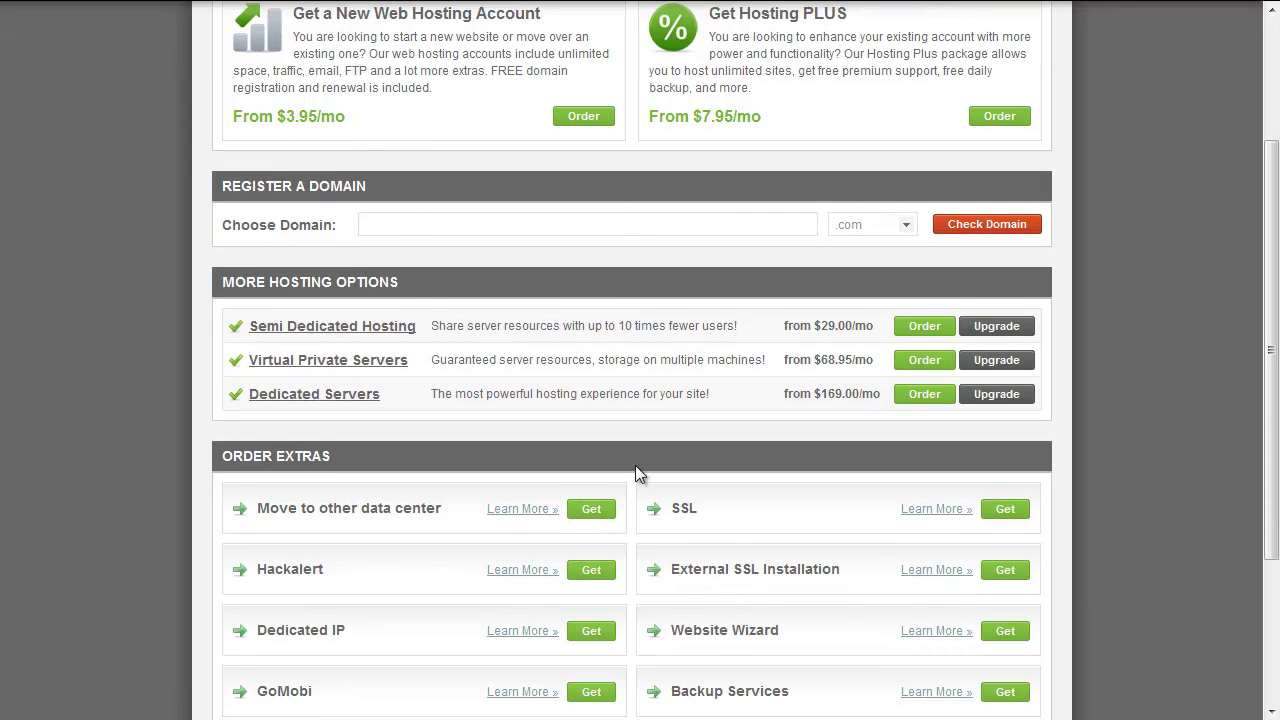
click(624, 231)
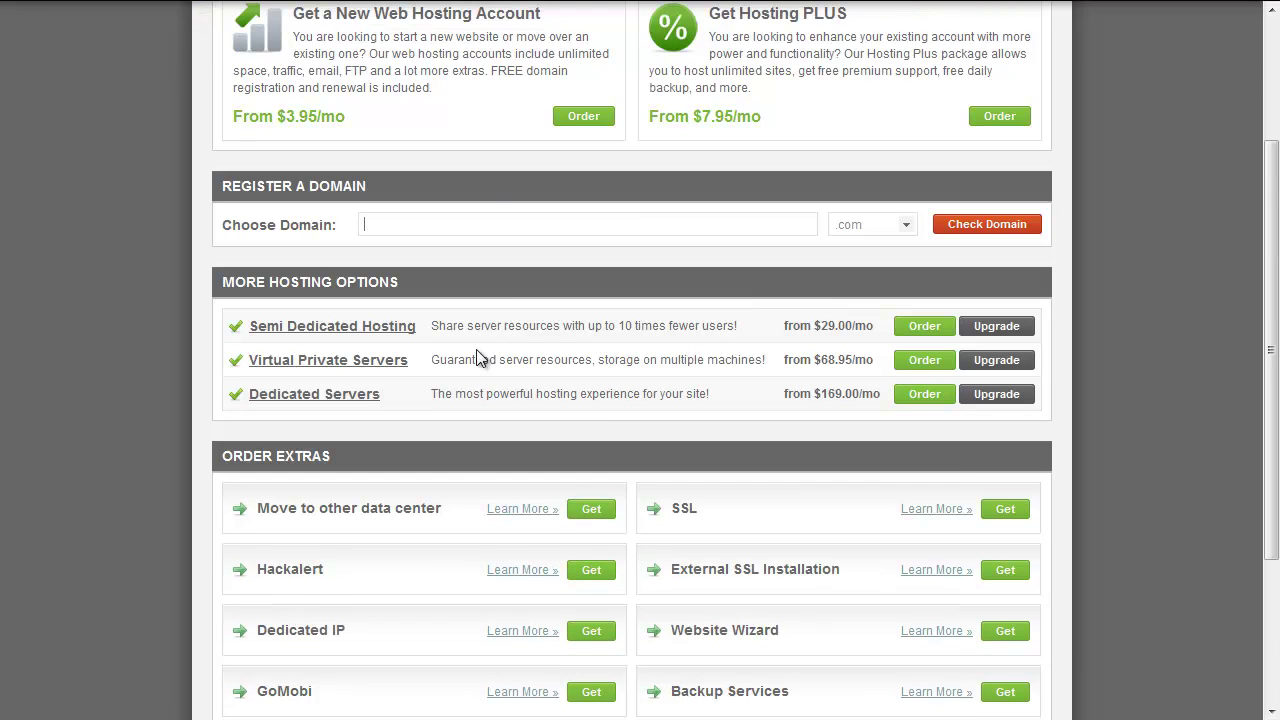
mouse_move(44, 8)
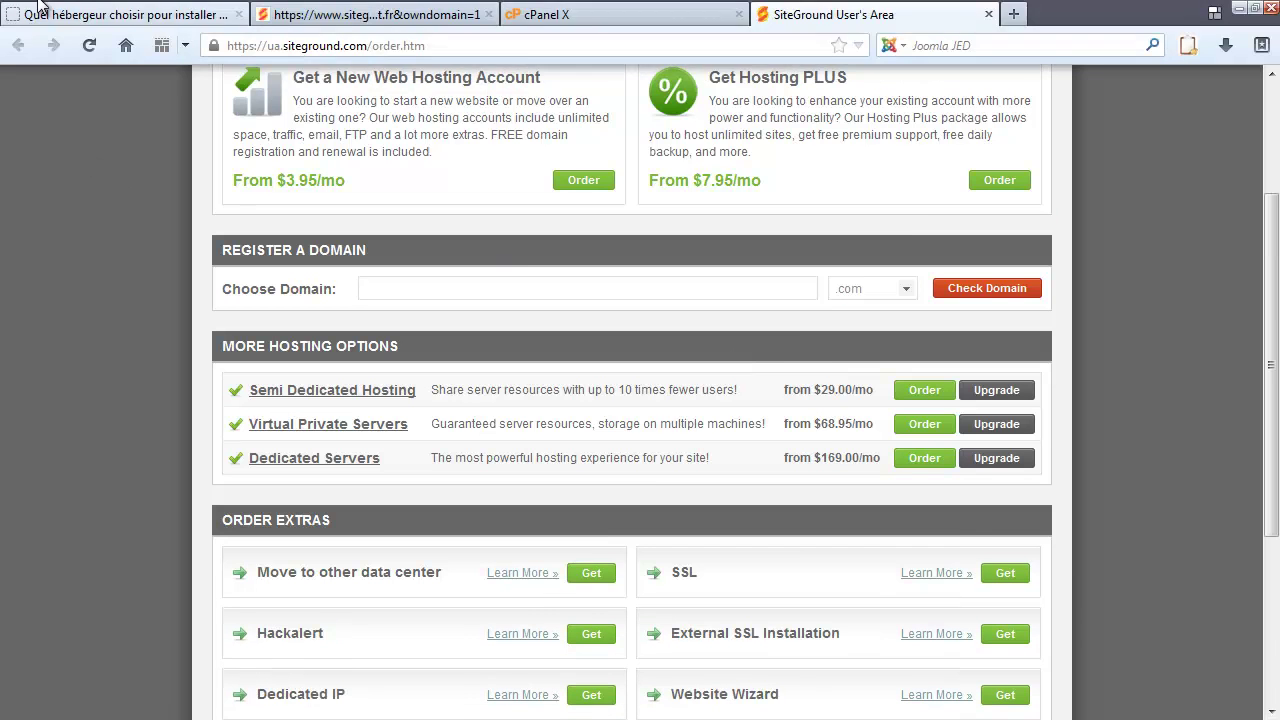
click(988, 14)
Open the file manager (Gestionnaire de fichier) at the account's home directory (Répertoire principal)
scroll(648, 100, down, 3)
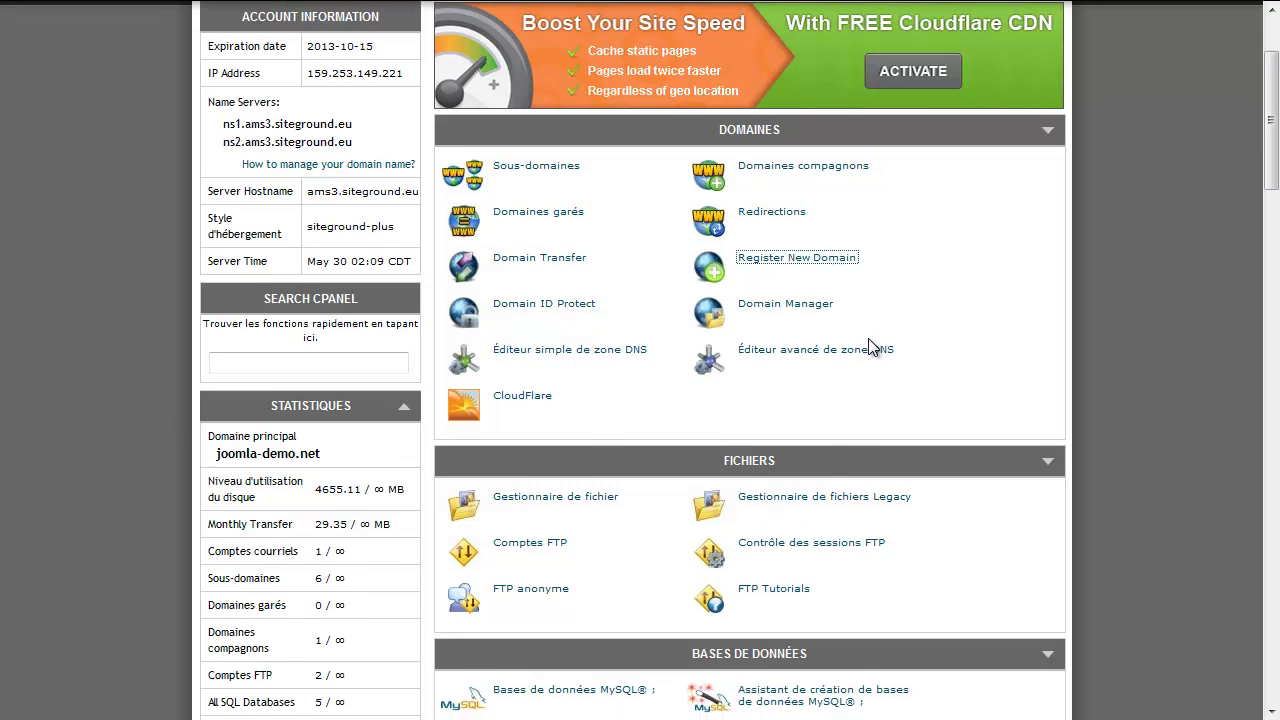
scroll(946, 246, down, 3)
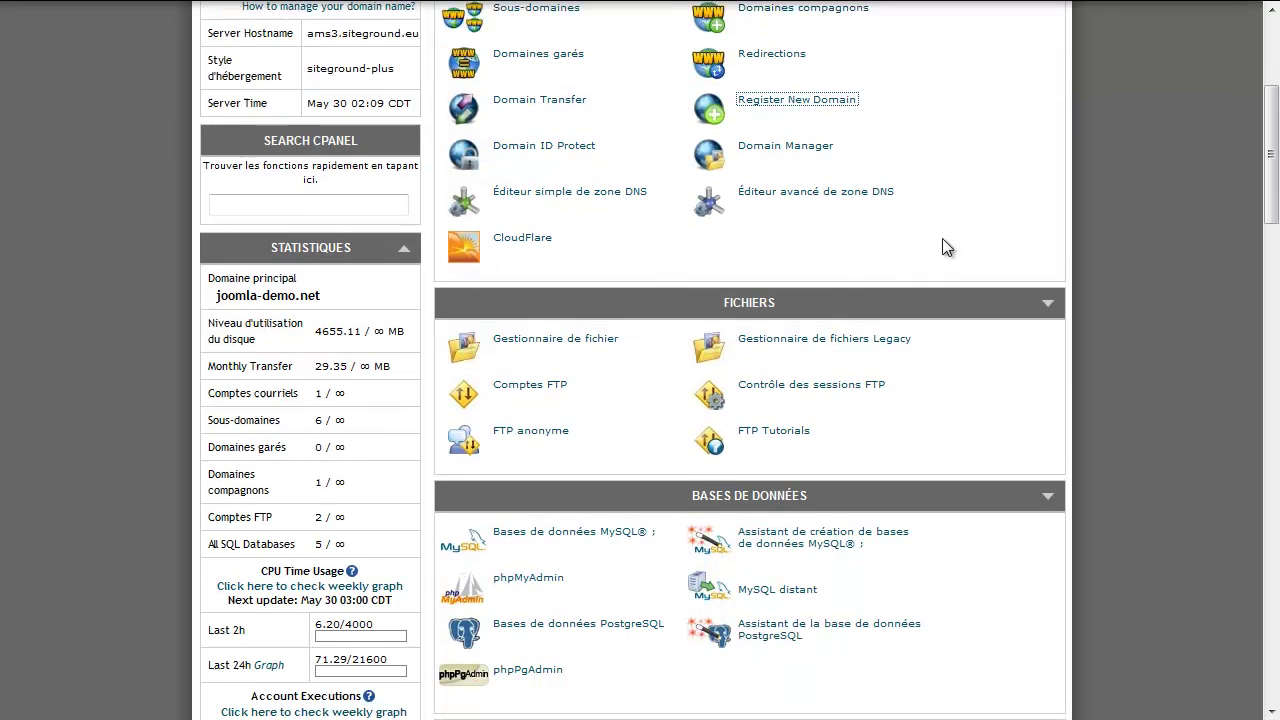
scroll(942, 240, down, 2)
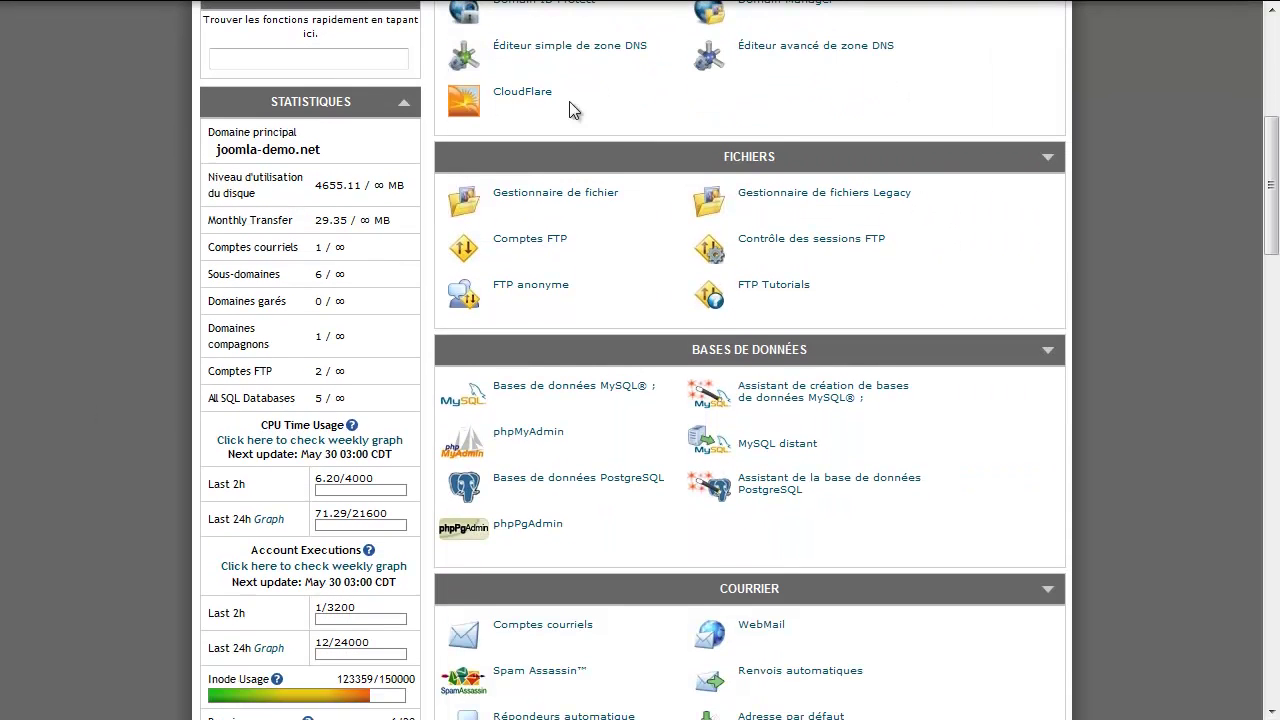
click(541, 206)
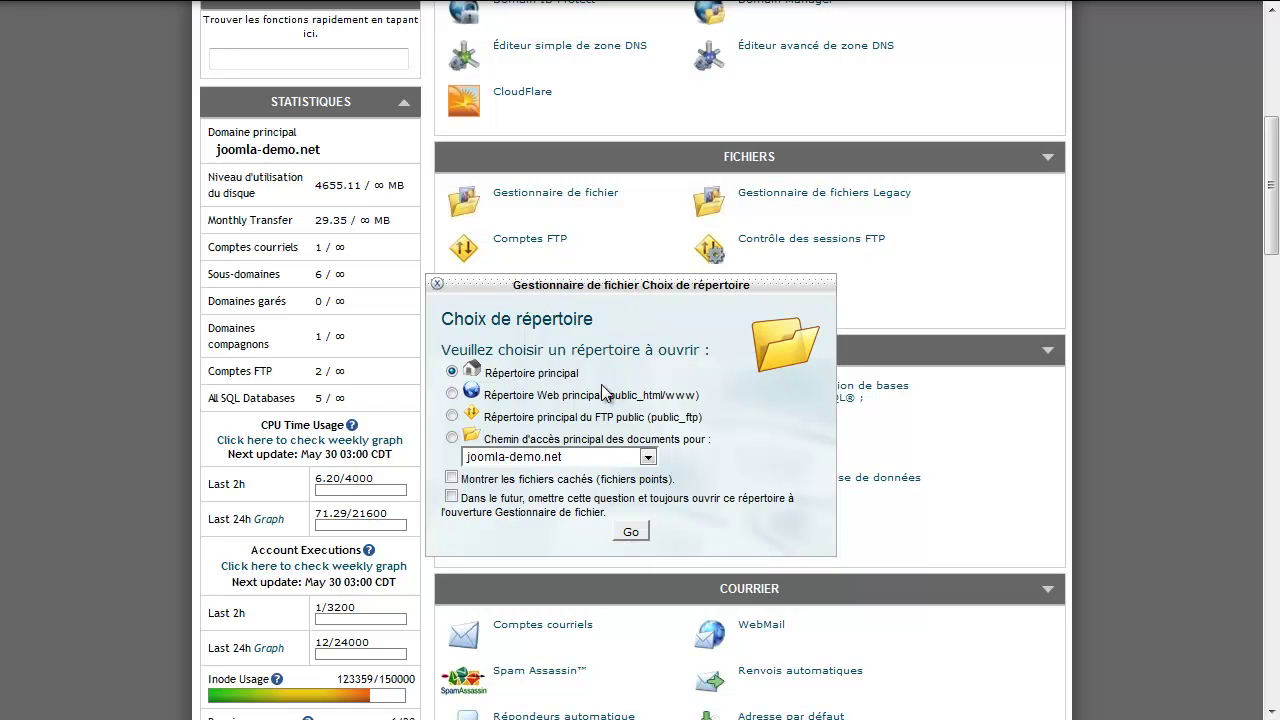
click(633, 530)
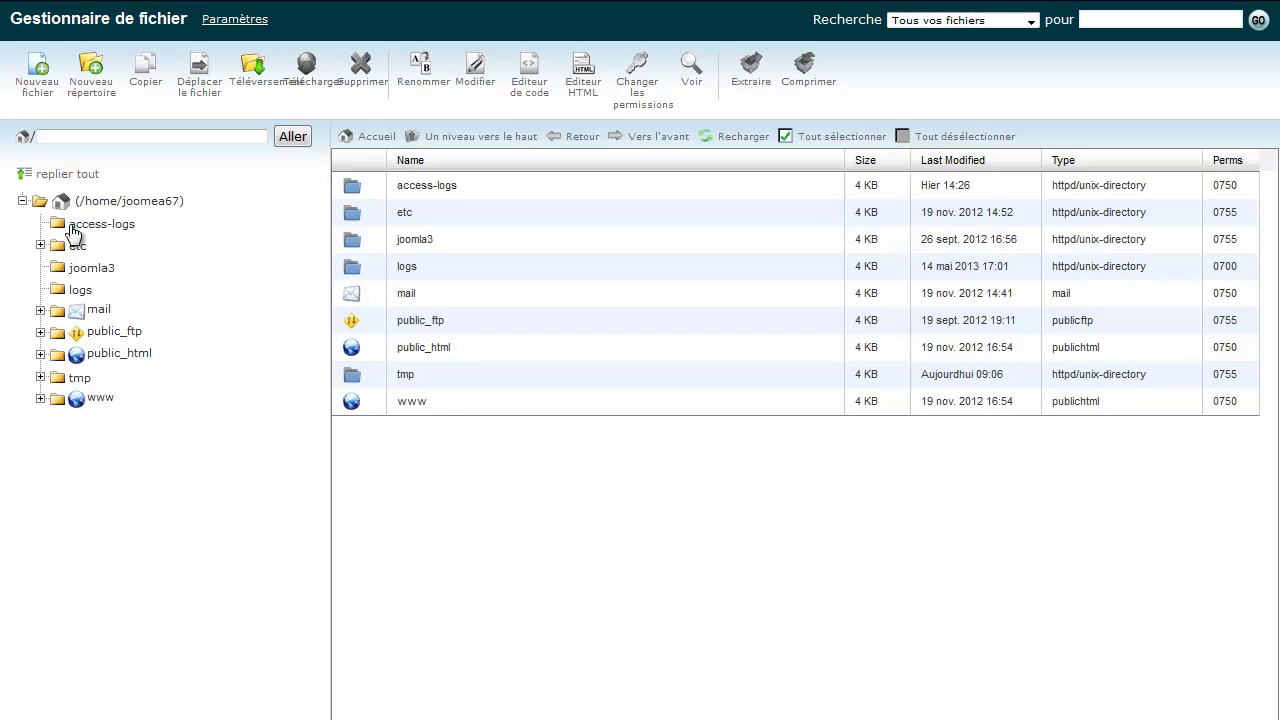
View the contents of the public_html and www folders, collapsing each in the directory tree
click(108, 358)
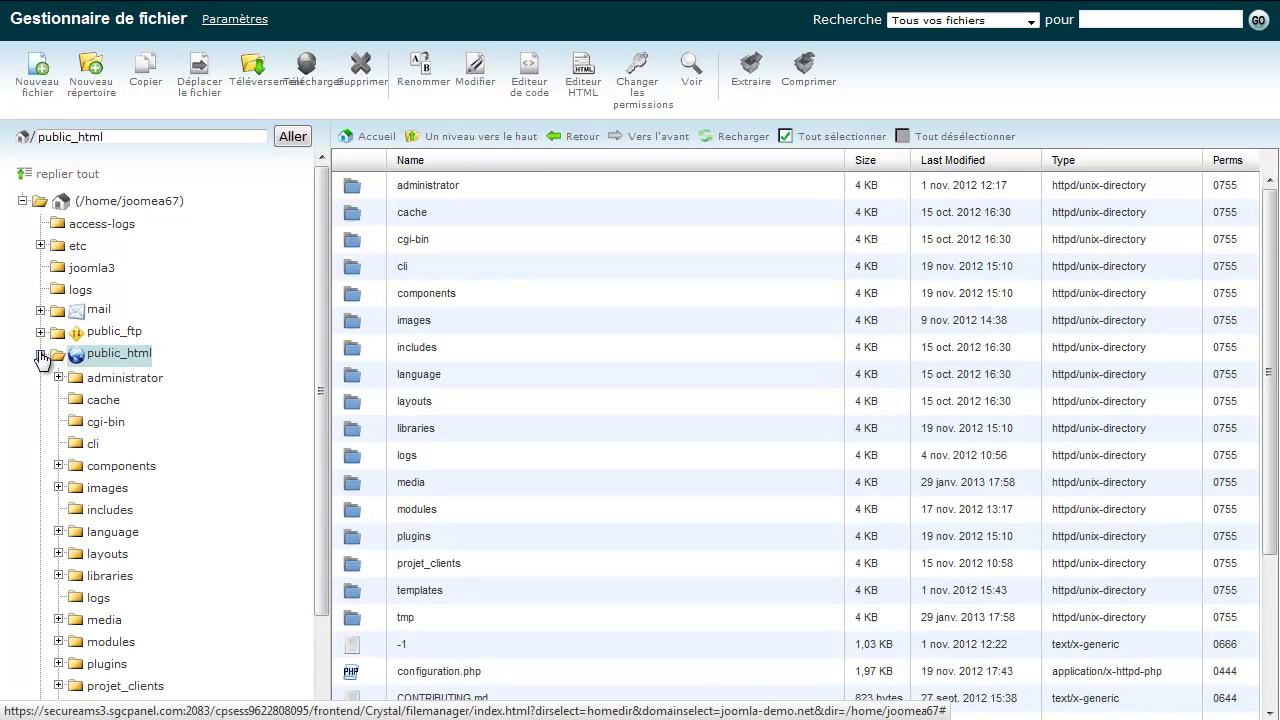
click(41, 355)
click(94, 399)
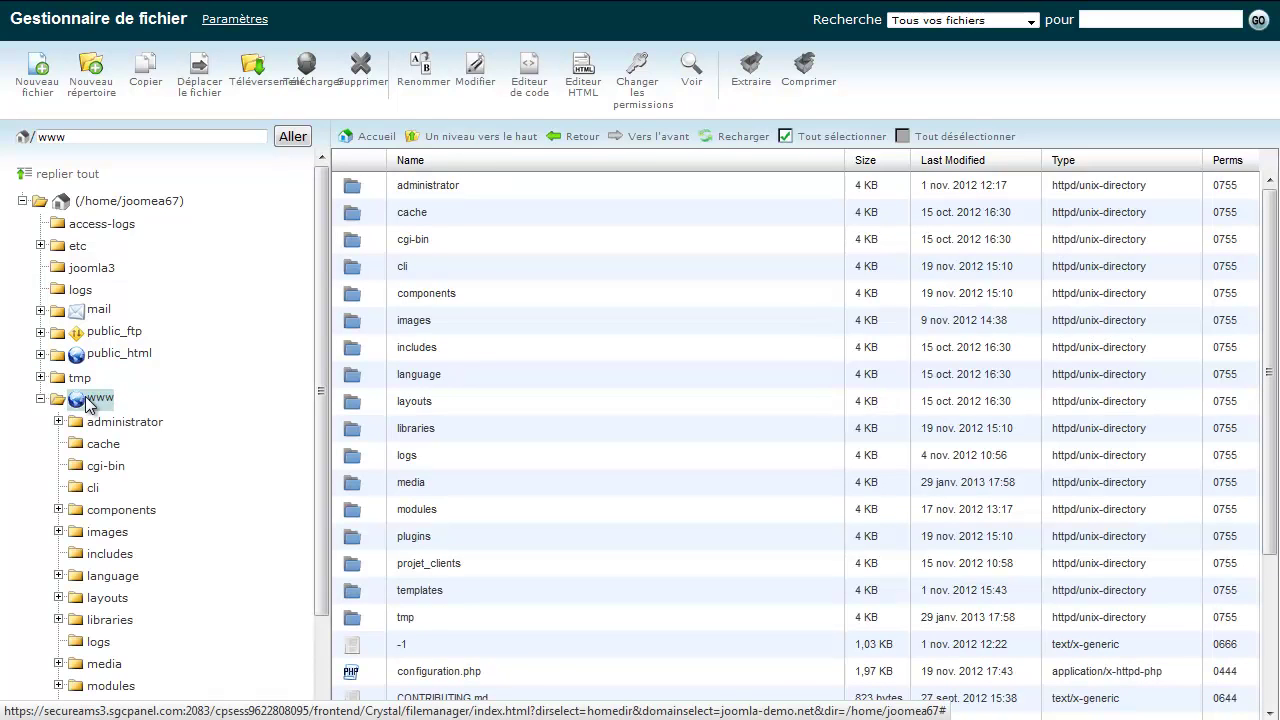
click(41, 399)
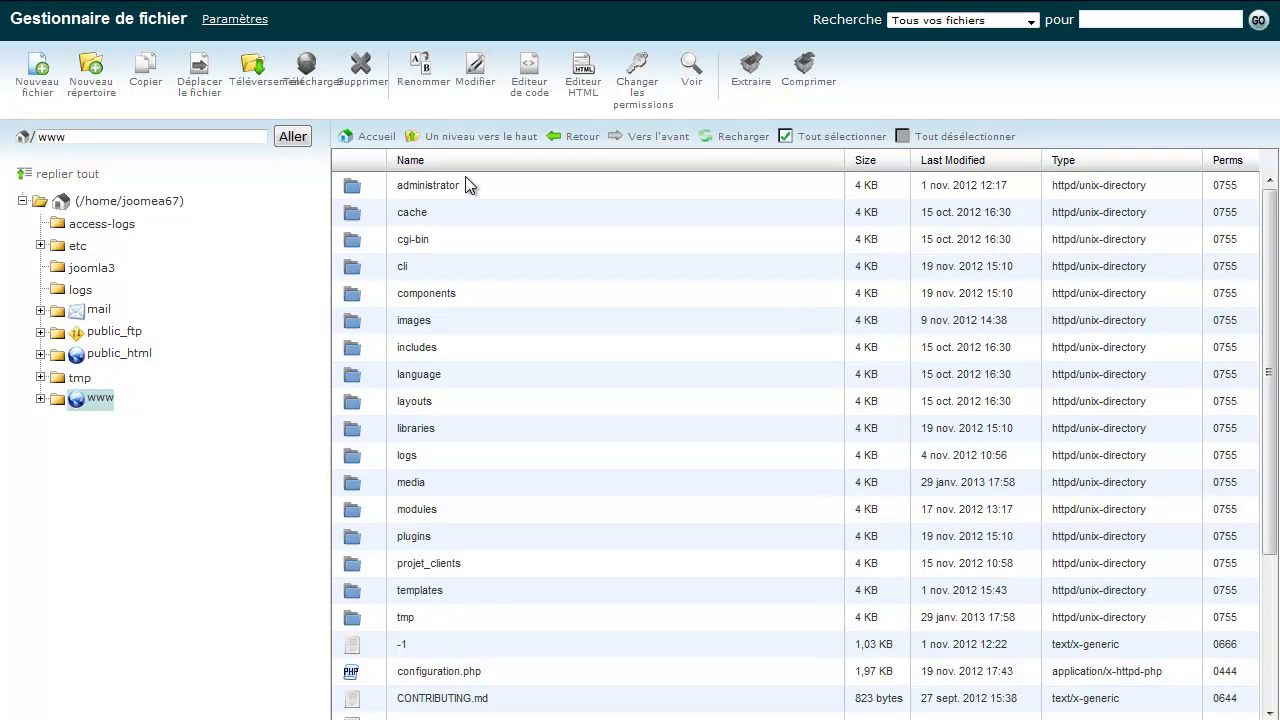
Open php.ini from the public_html folder in the text editor with utf-8 encoding, view its contents, and close the editor
click(139, 356)
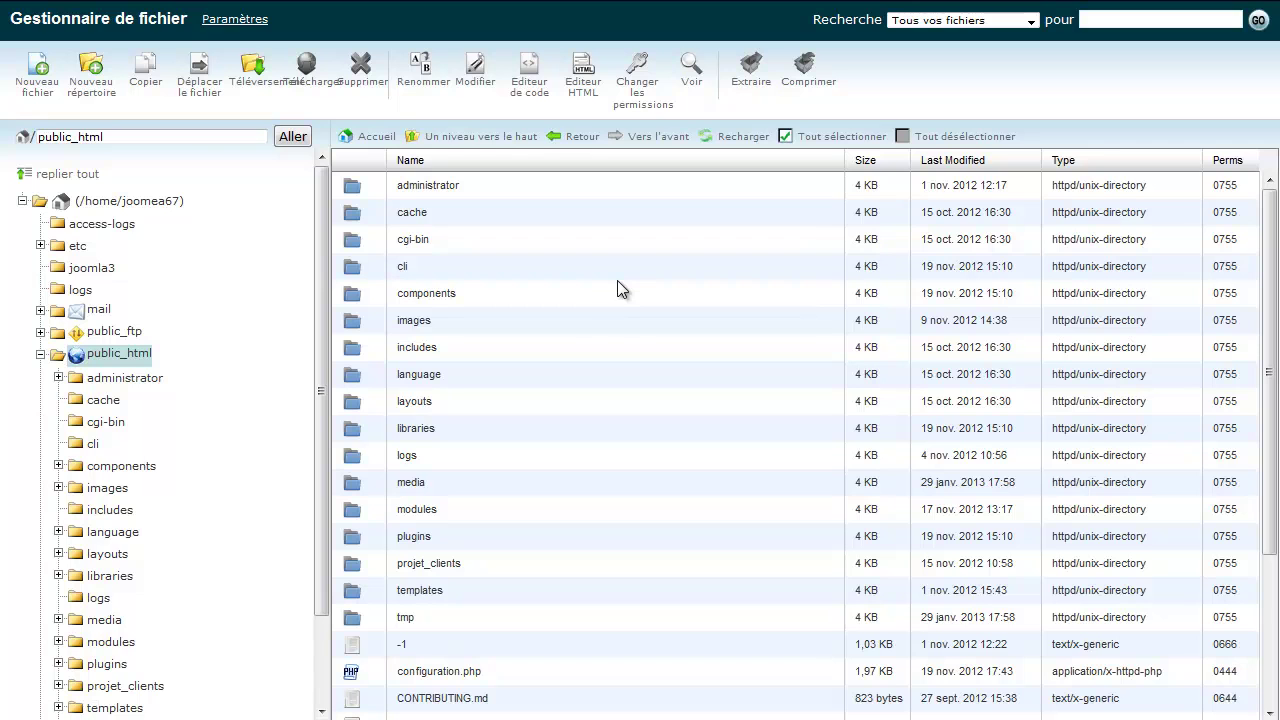
mouse_move(812, 8)
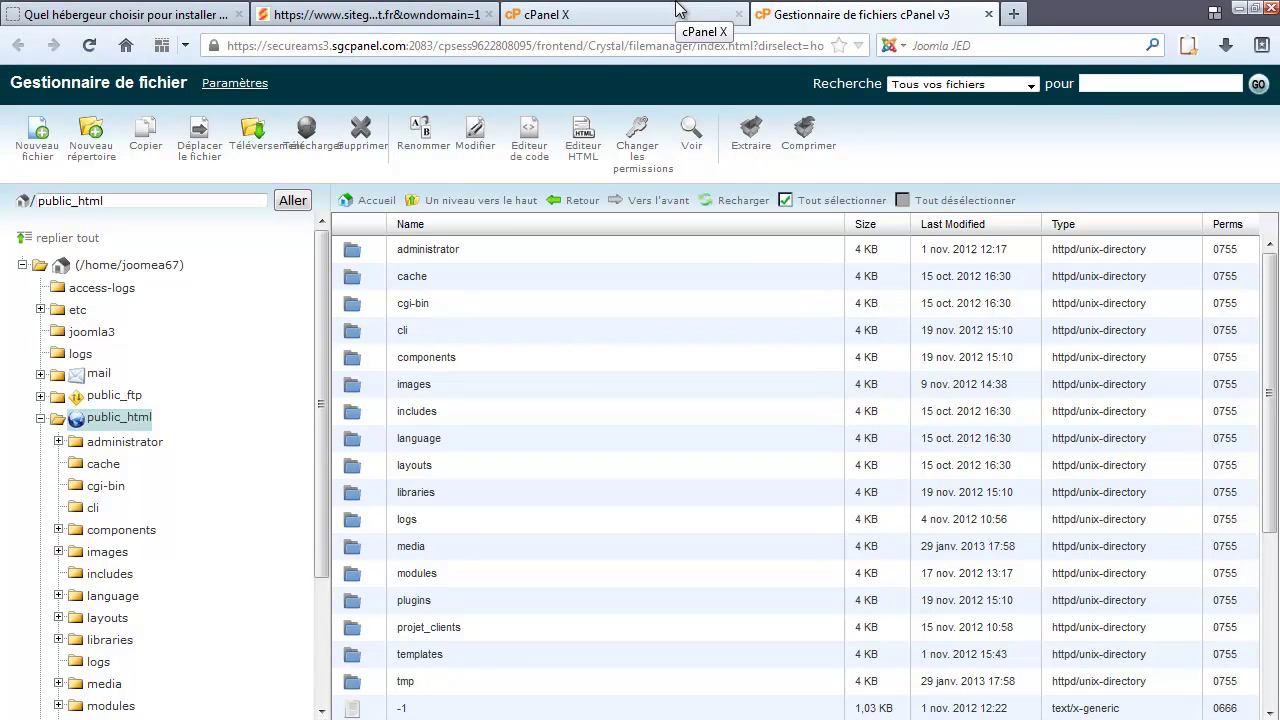
scroll(466, 440, down, 3)
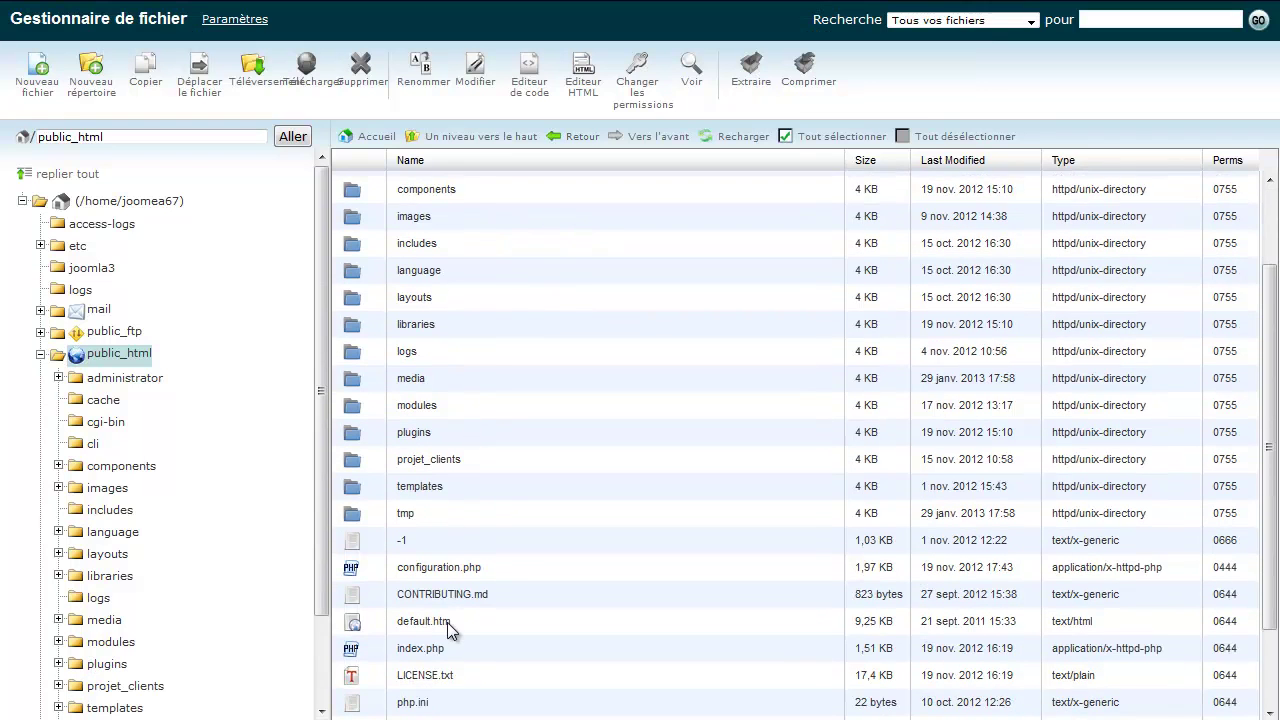
scroll(447, 623, down, 2)
right_click(437, 652)
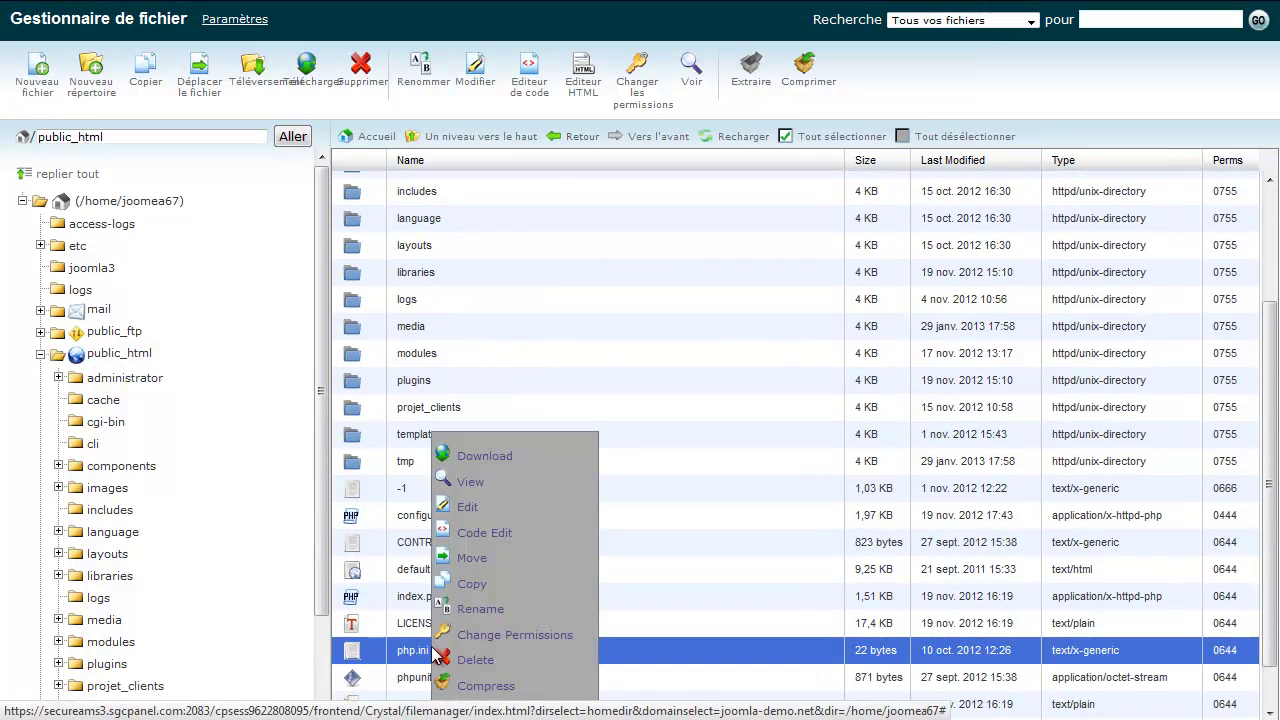
click(464, 508)
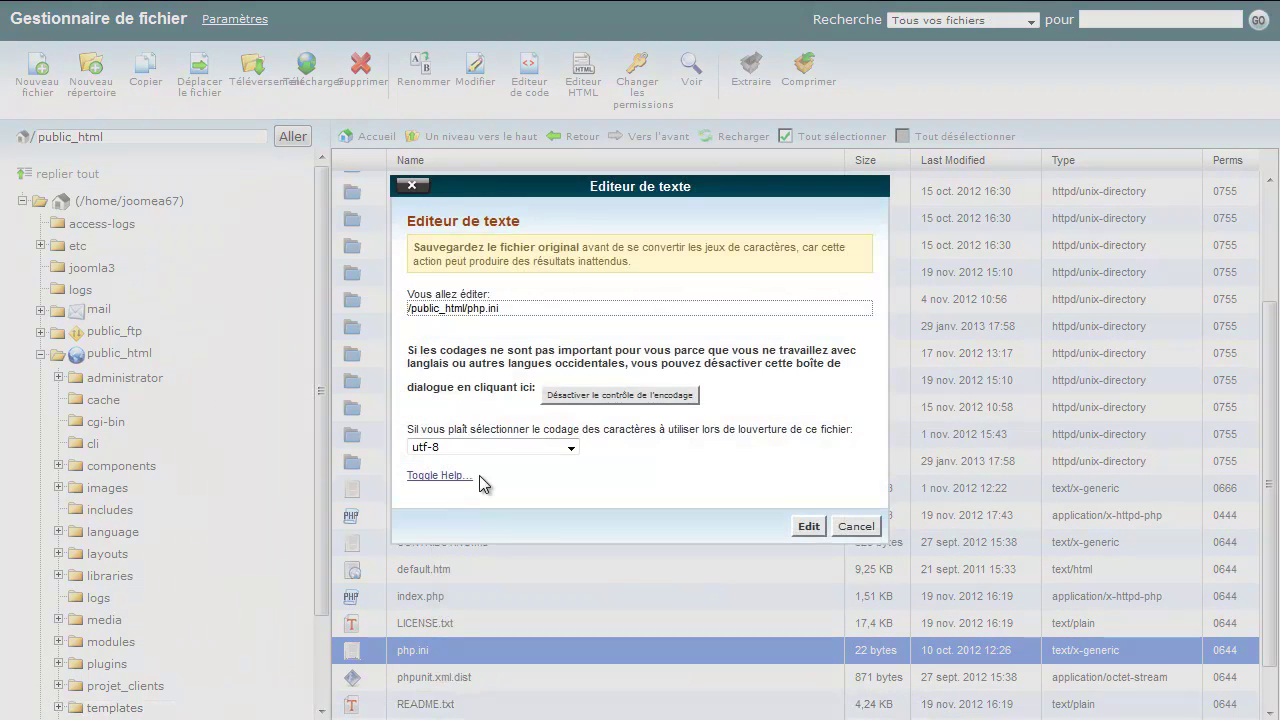
click(808, 526)
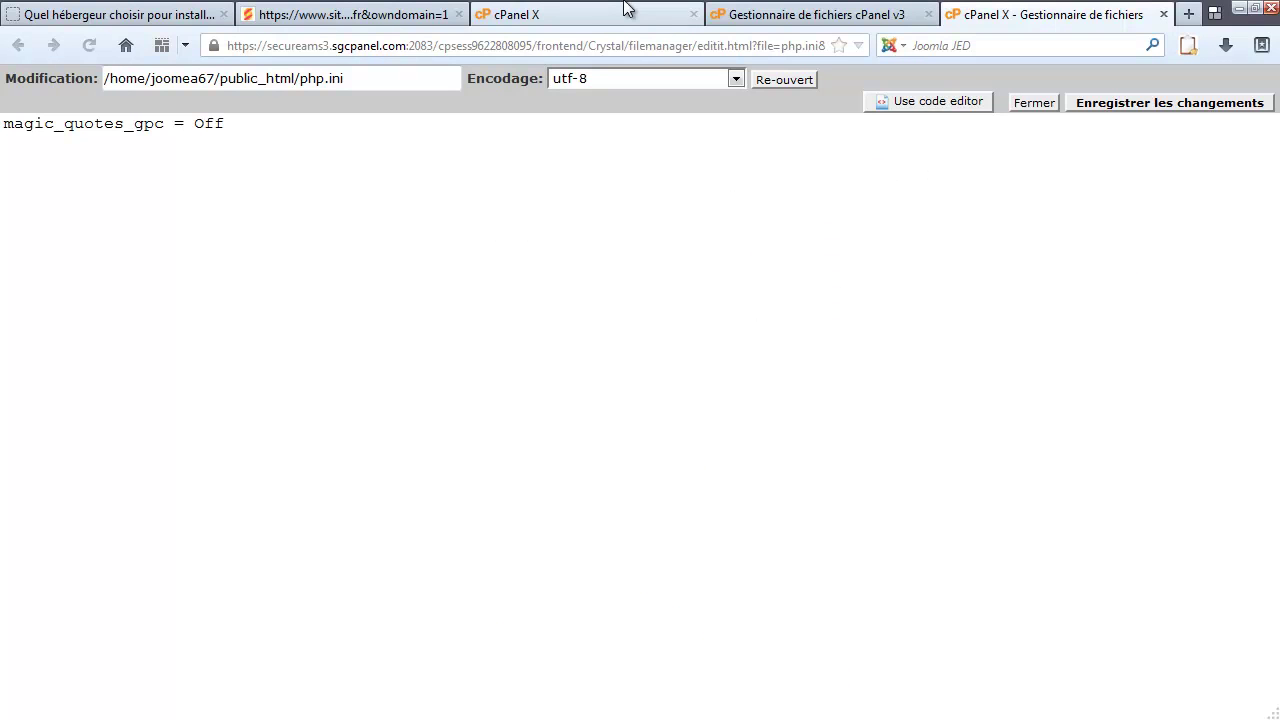
click(260, 92)
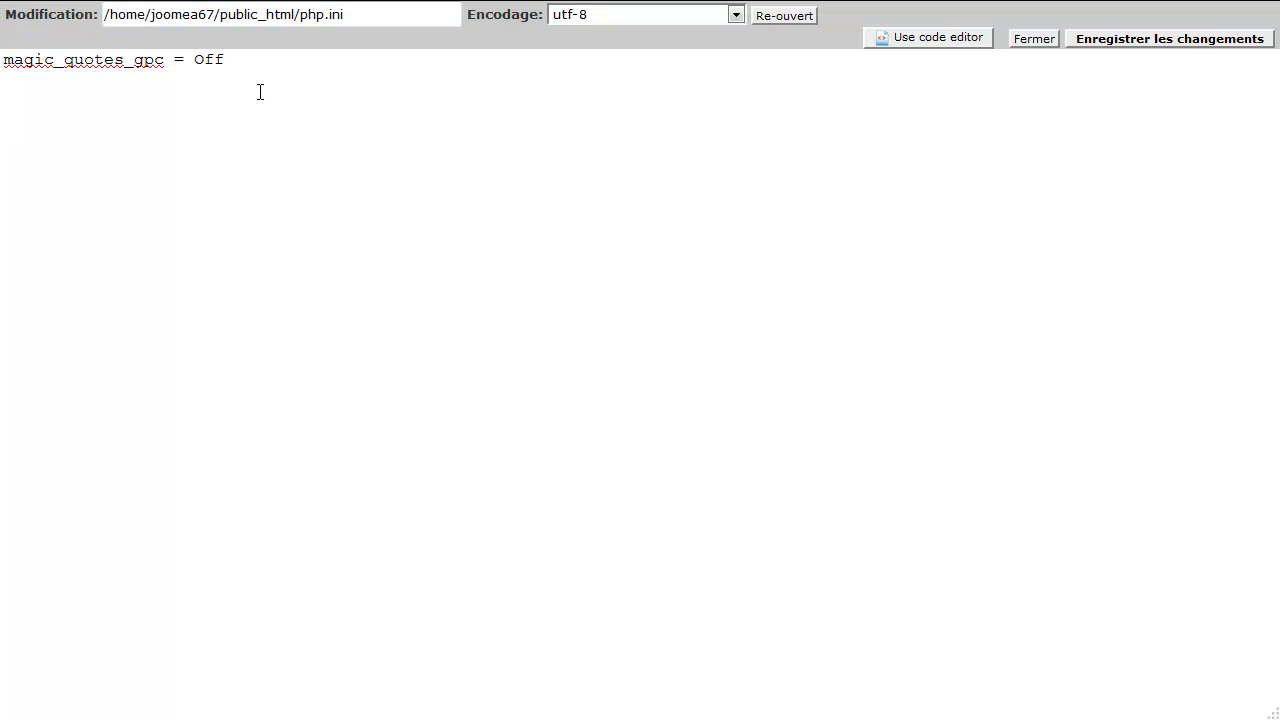
mouse_move(334, 8)
click(1162, 14)
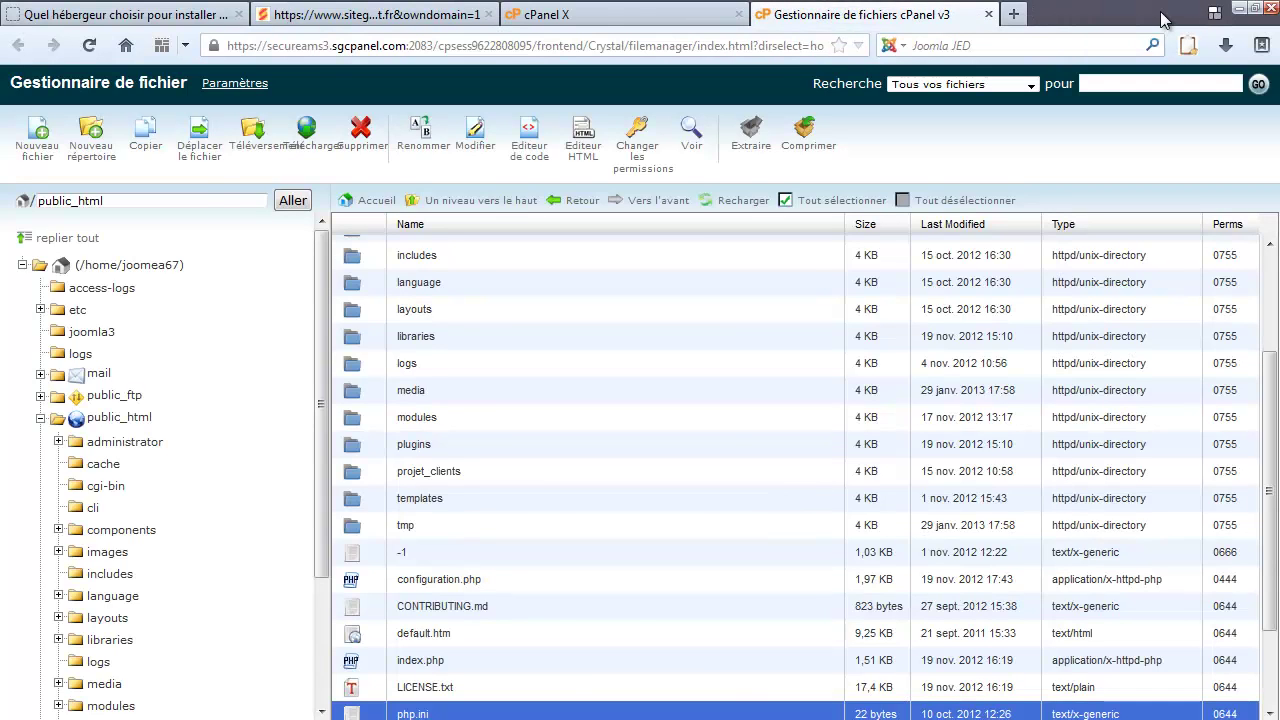
Glance at the cPanel home page, return to the file manager, and reopen php.ini in the text editor with utf-8 encoding
click(726, 10)
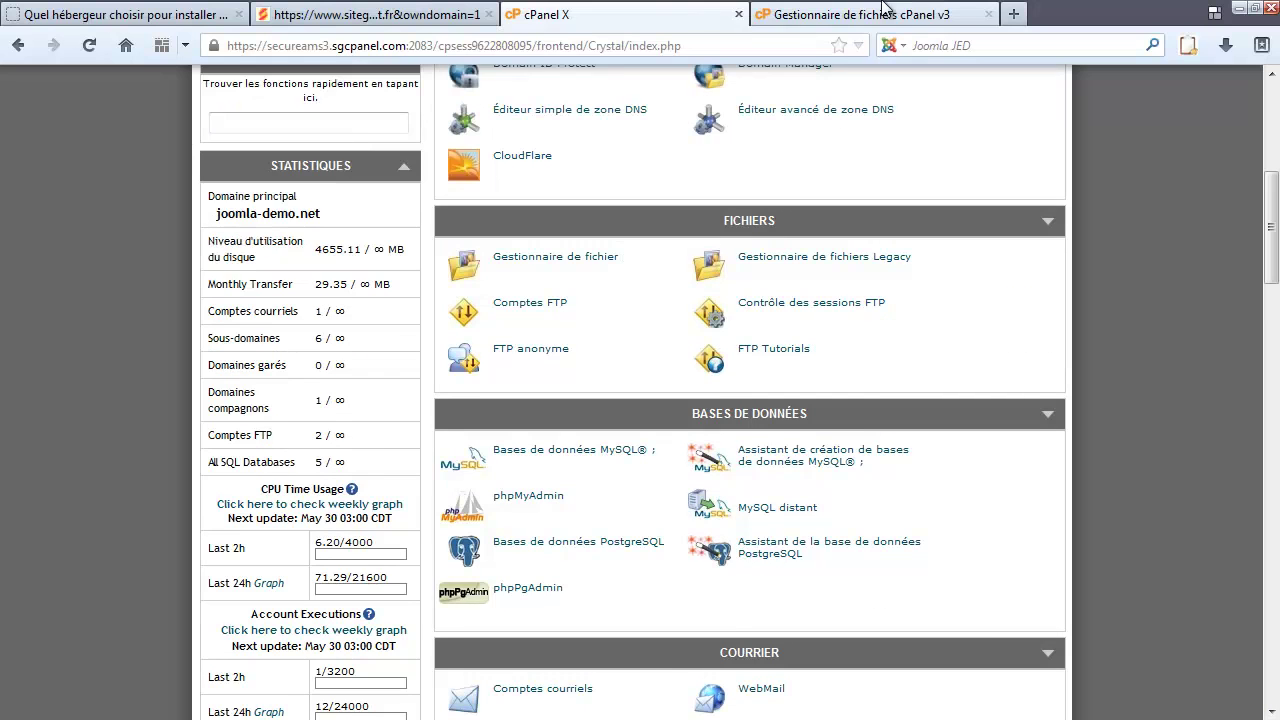
click(883, 10)
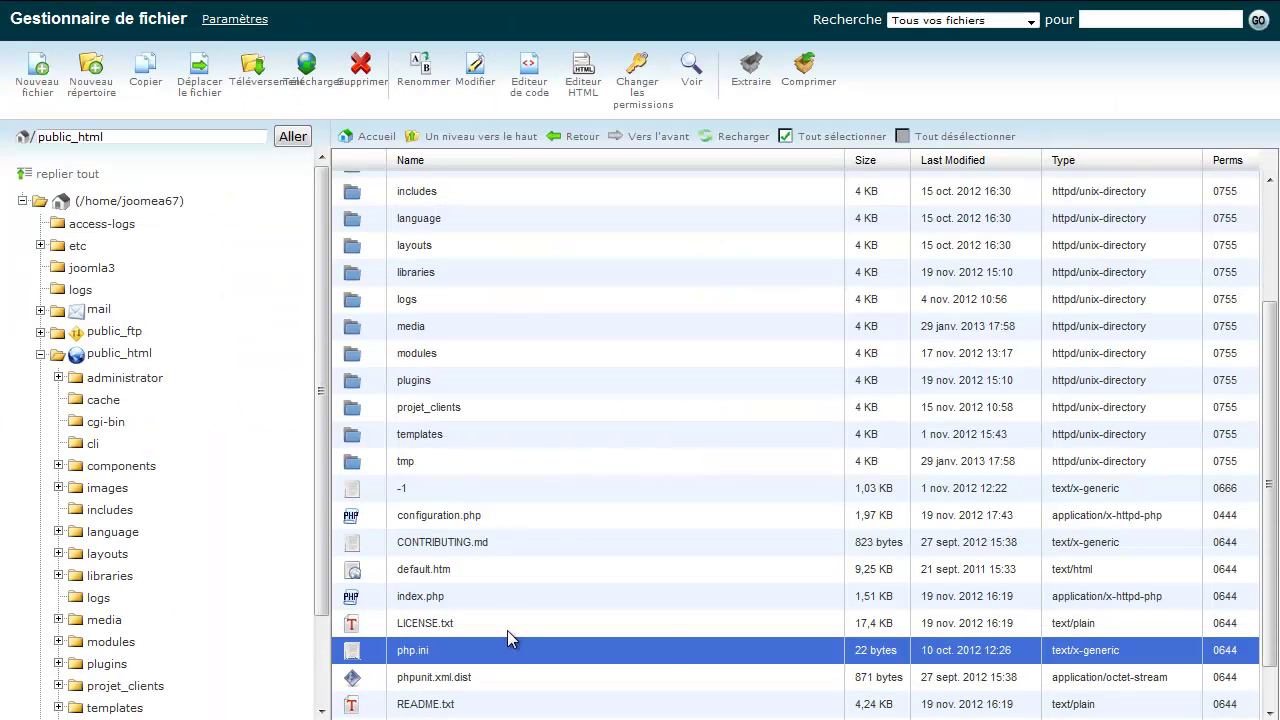
right_click(506, 651)
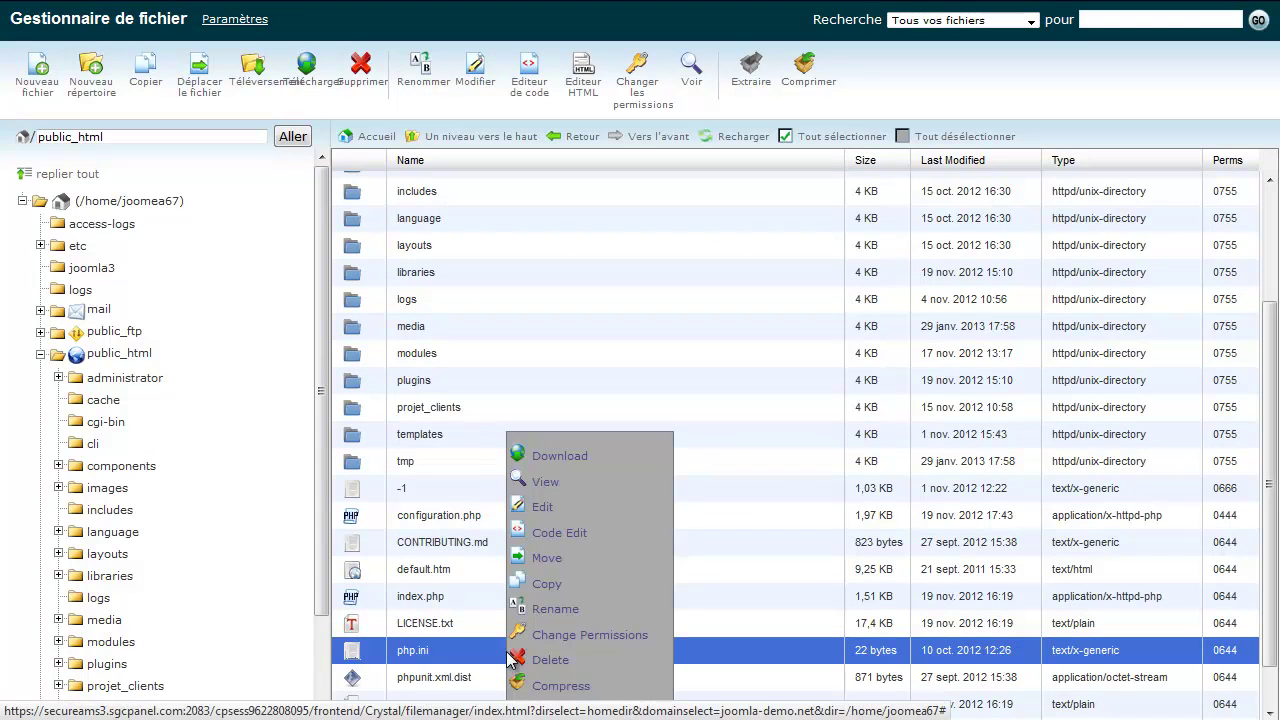
click(535, 508)
click(800, 527)
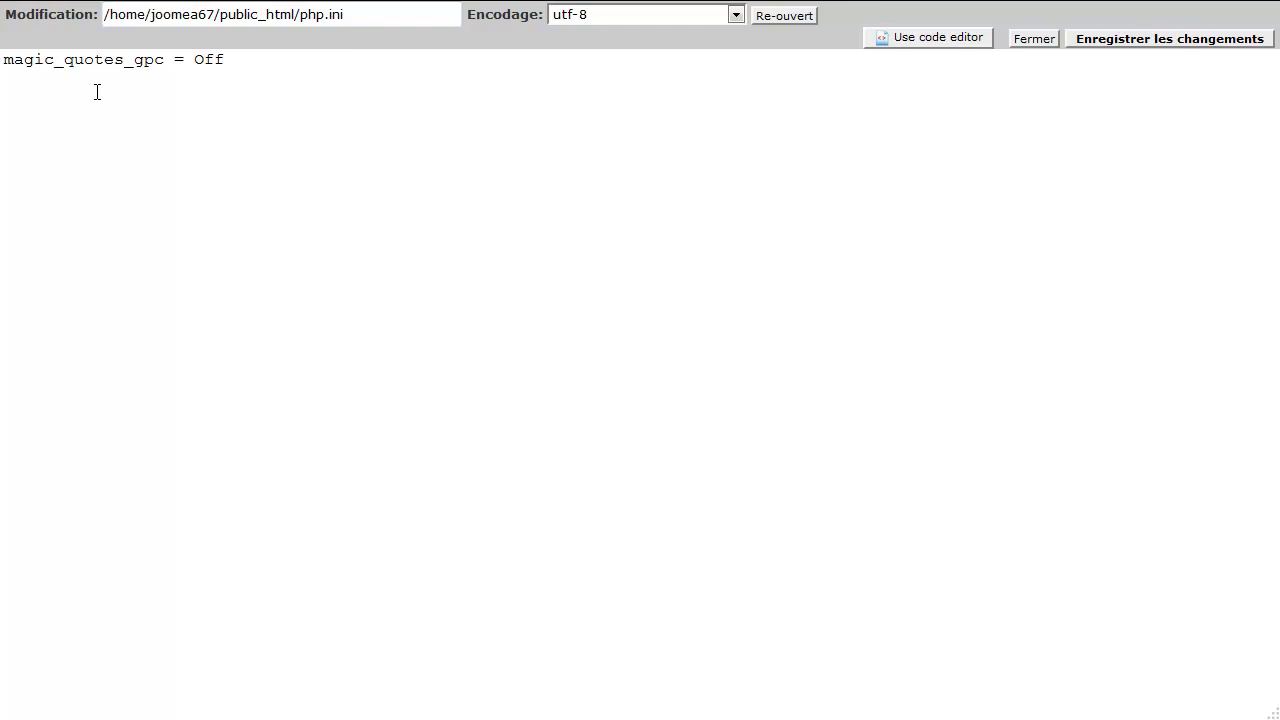
Close the php.ini editor and the file manager to return to the cPanel home page
mouse_move(400, 4)
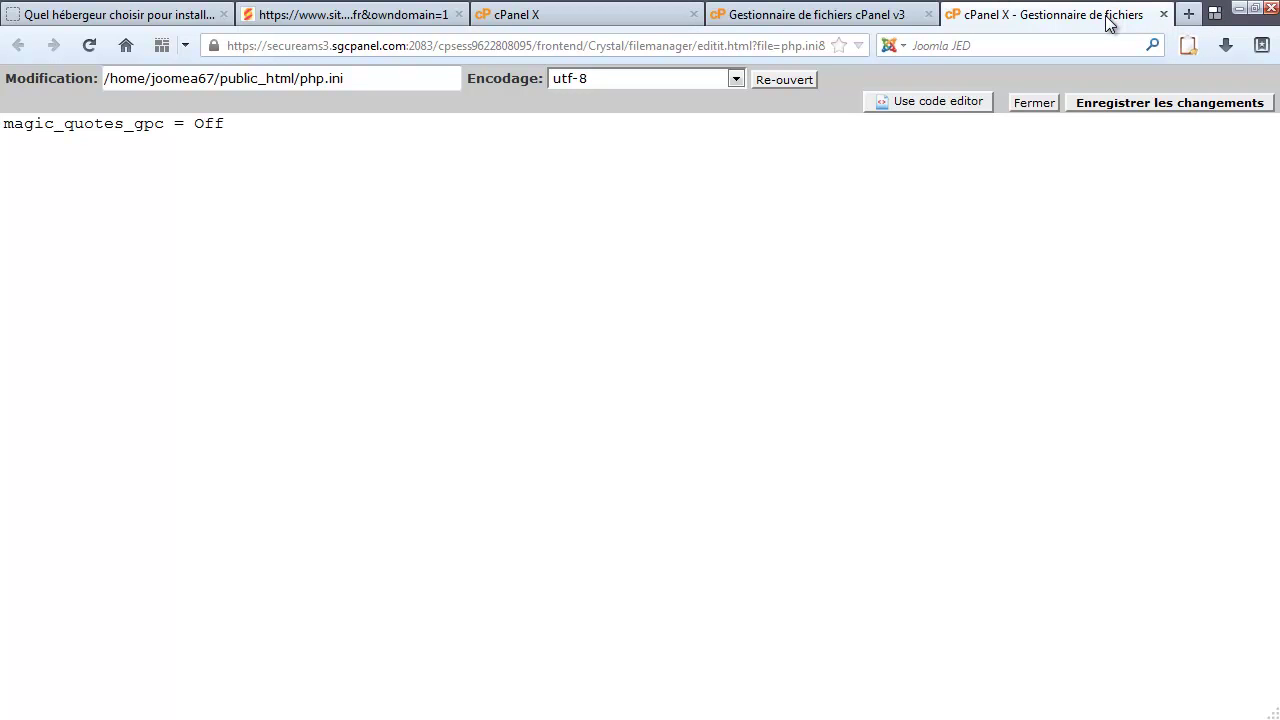
click(1164, 15)
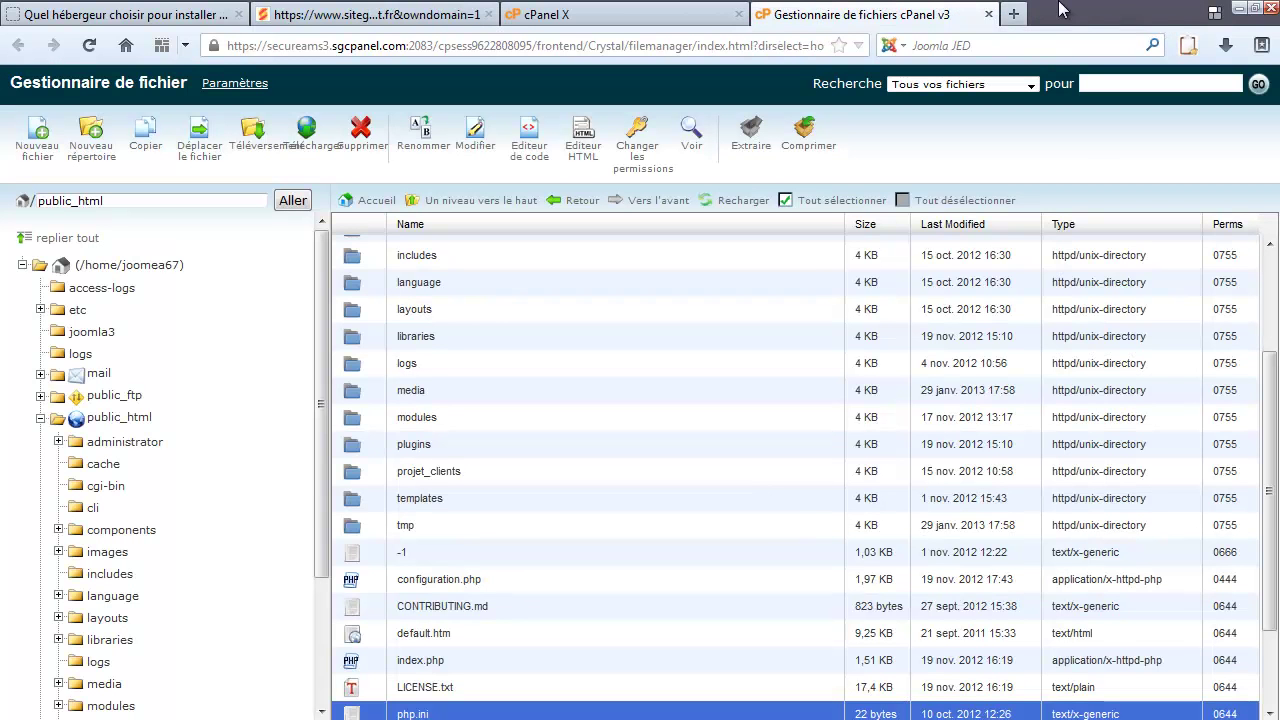
click(989, 15)
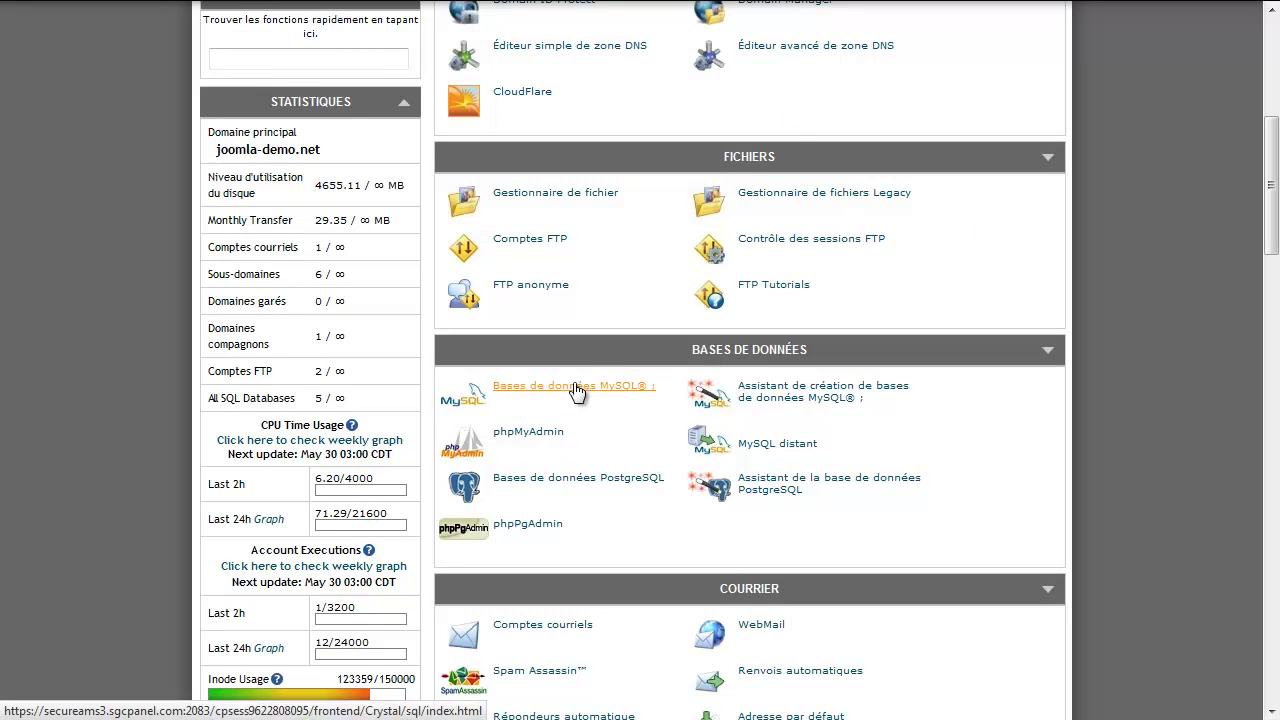
Open the MySQL database creation wizard, view its new-database form, and return to the cPanel home page
click(790, 397)
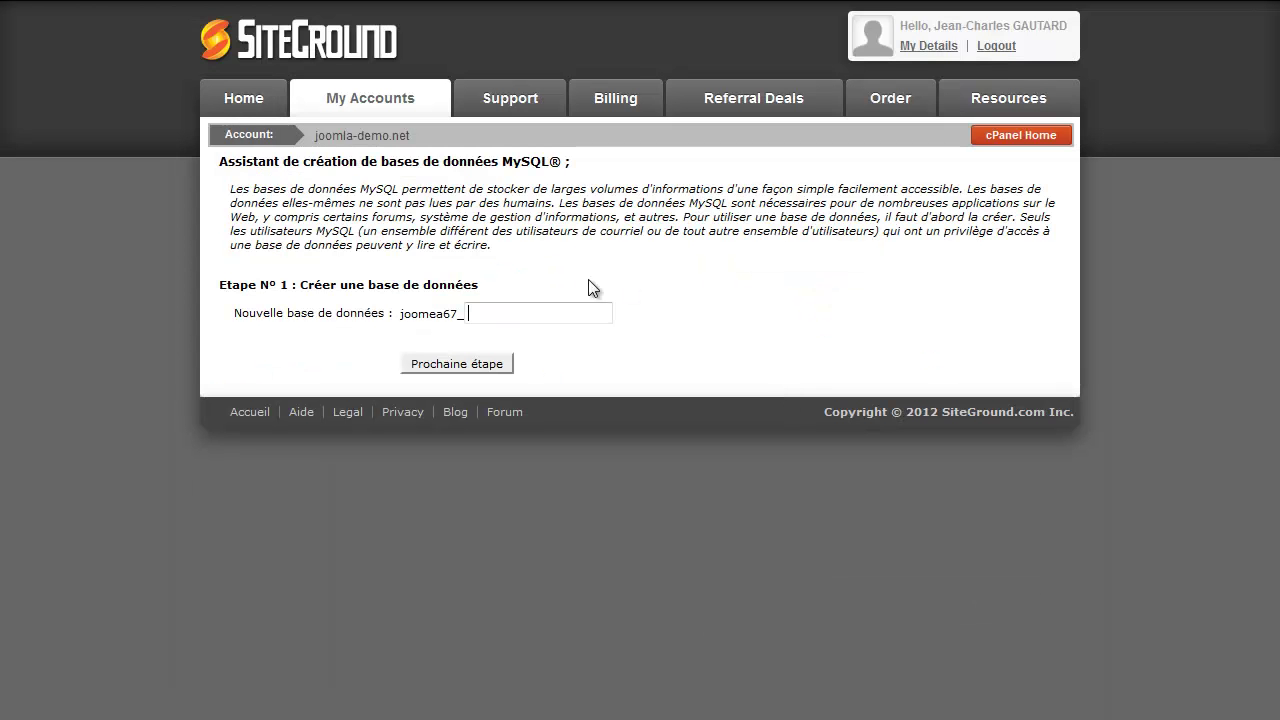
click(537, 313)
click(990, 143)
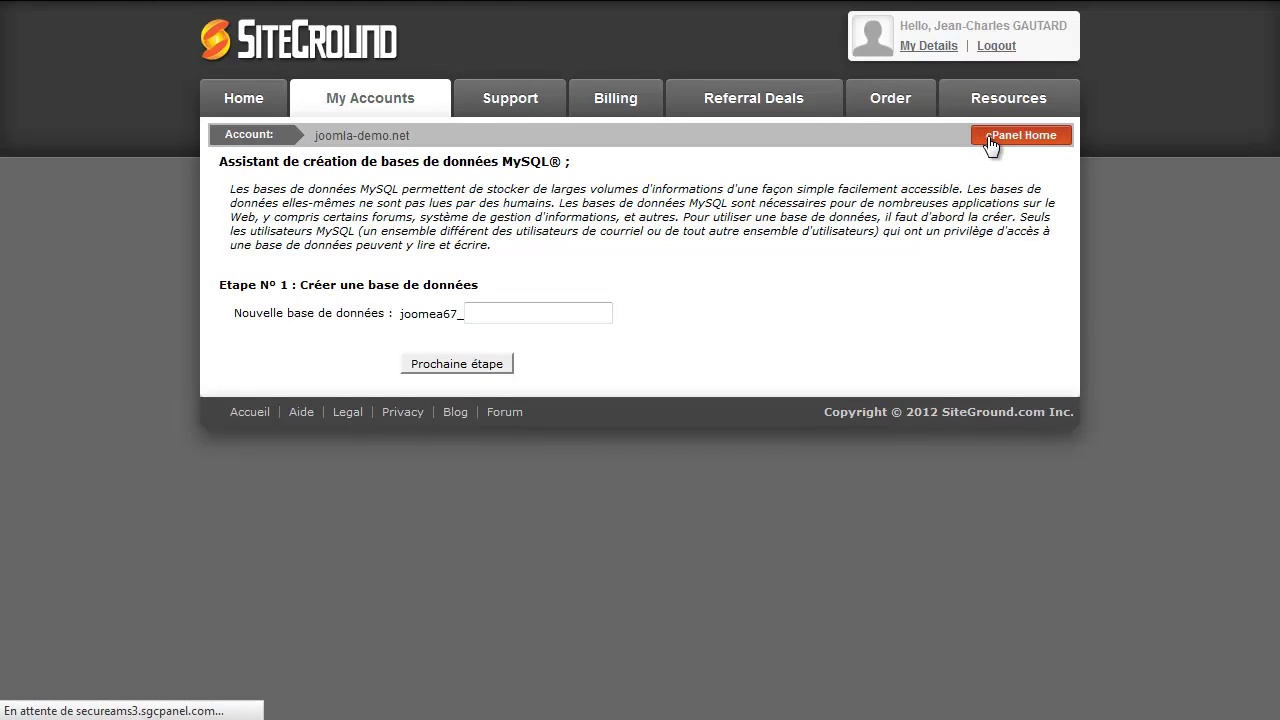
Open the MySQL databases page (Bases de données MySQL) and view the database creation form and current databases
scroll(785, 585, down, 1)
scroll(785, 585, down, 5)
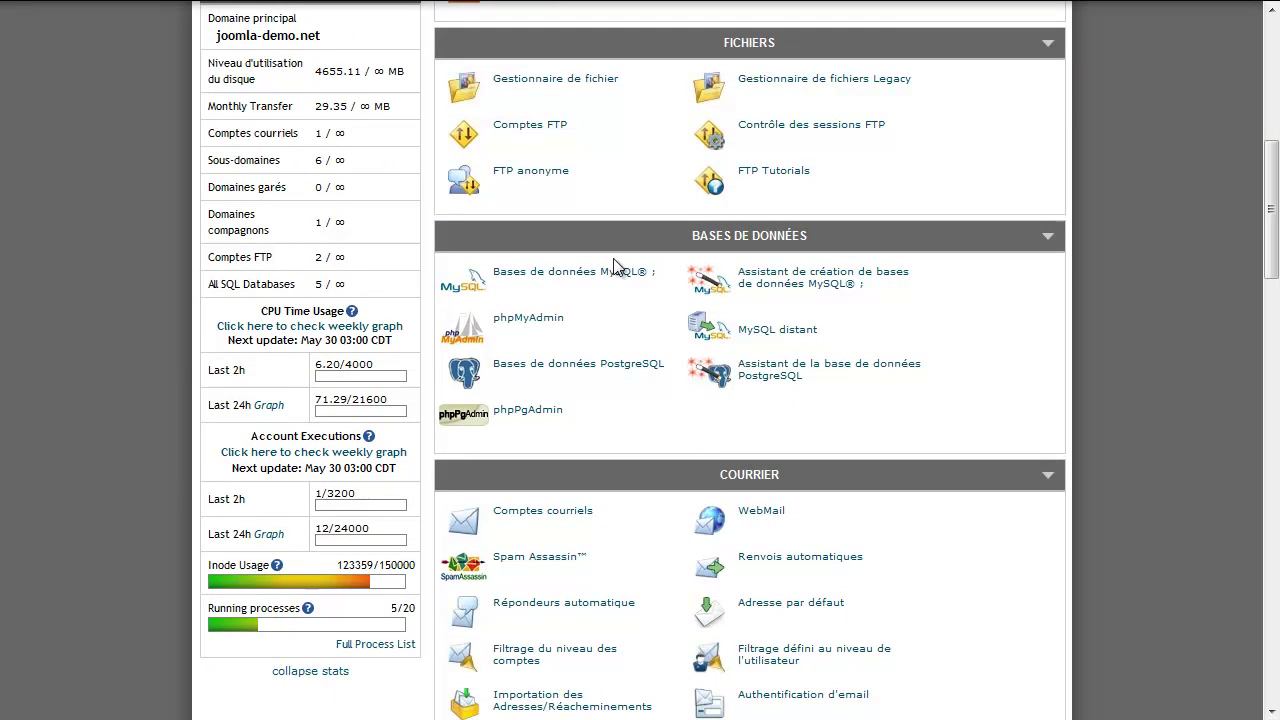
click(575, 272)
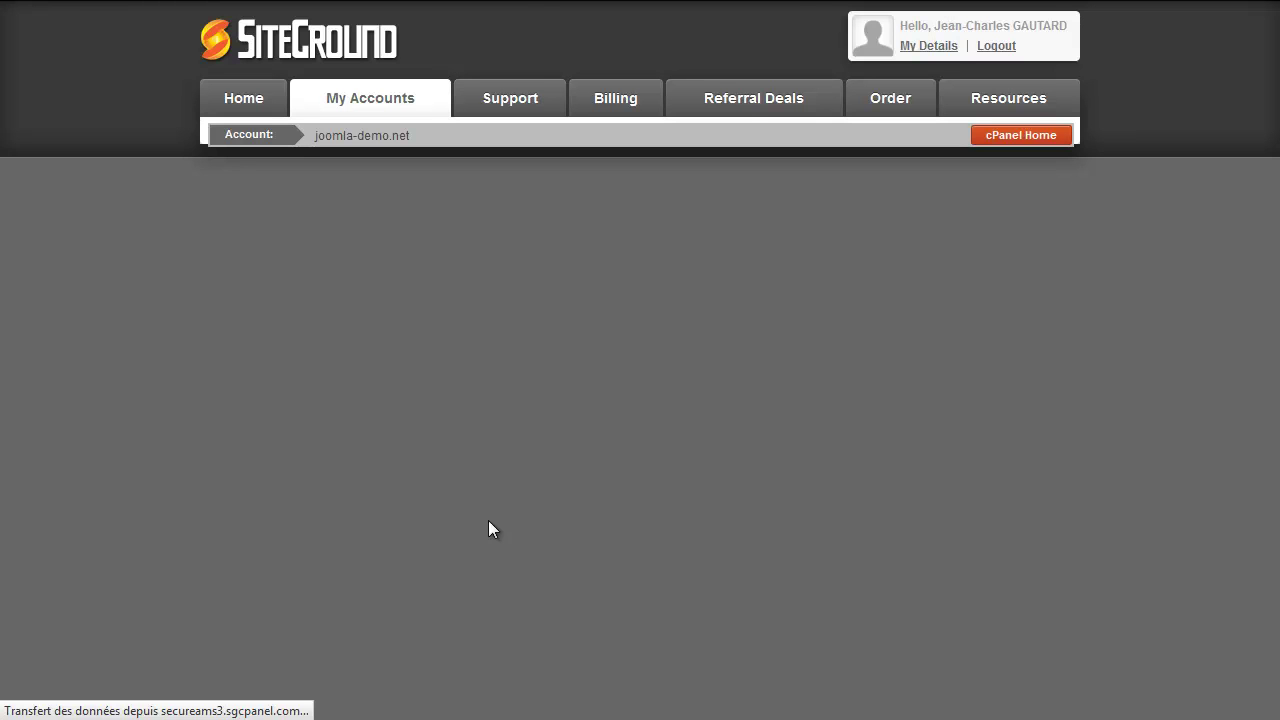
scroll(488, 520, down, 2)
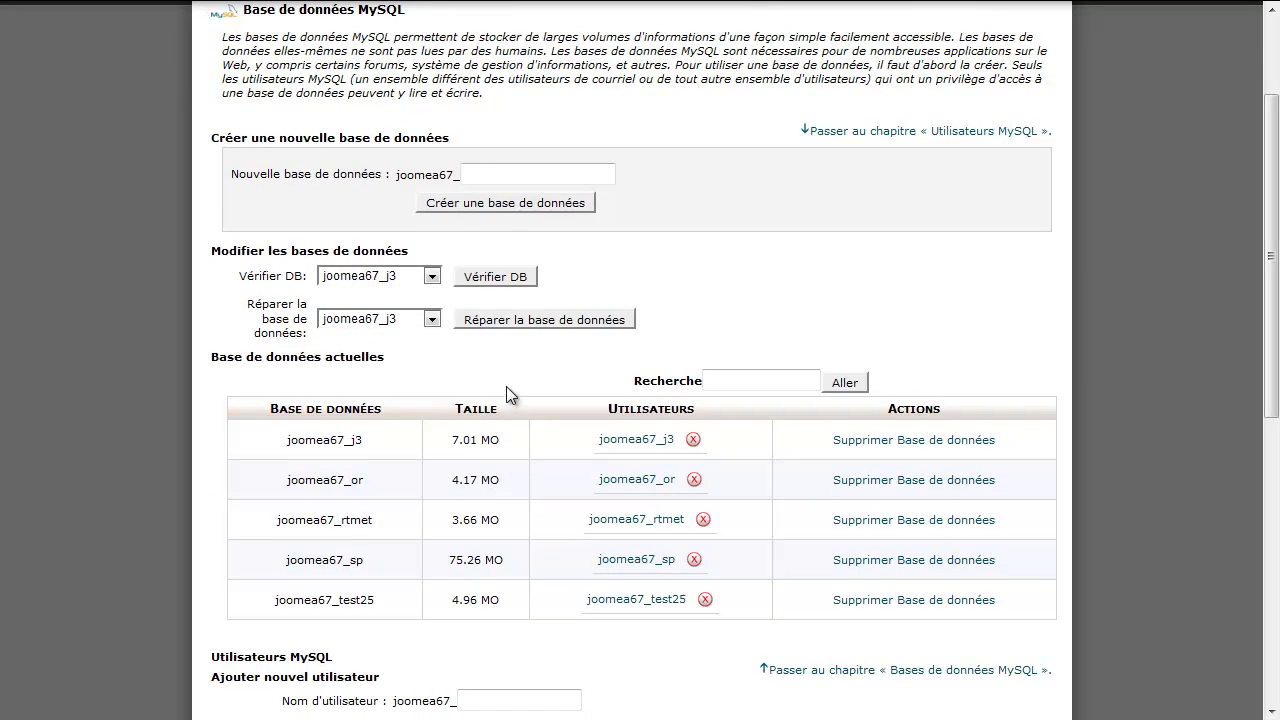
scroll(506, 390, down, 1)
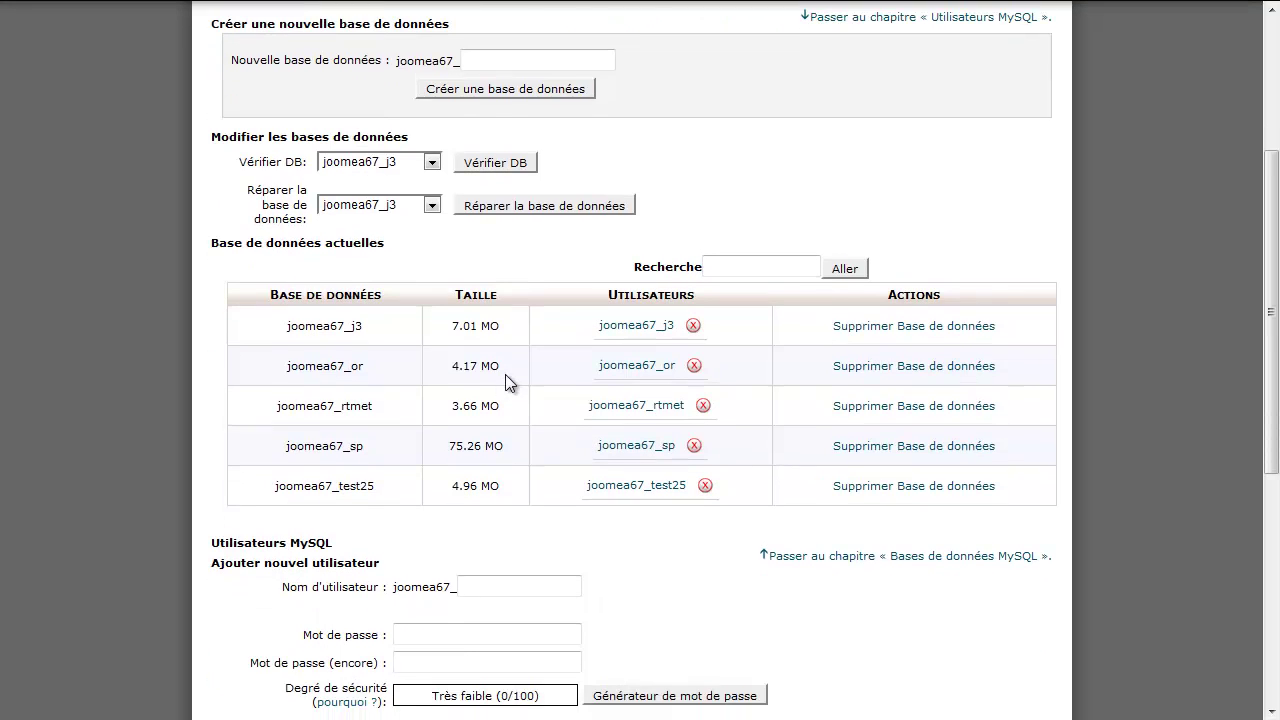
Examine the form for adding a new MySQL user, including its username and password fields
click(498, 584)
scroll(497, 580, down, 1)
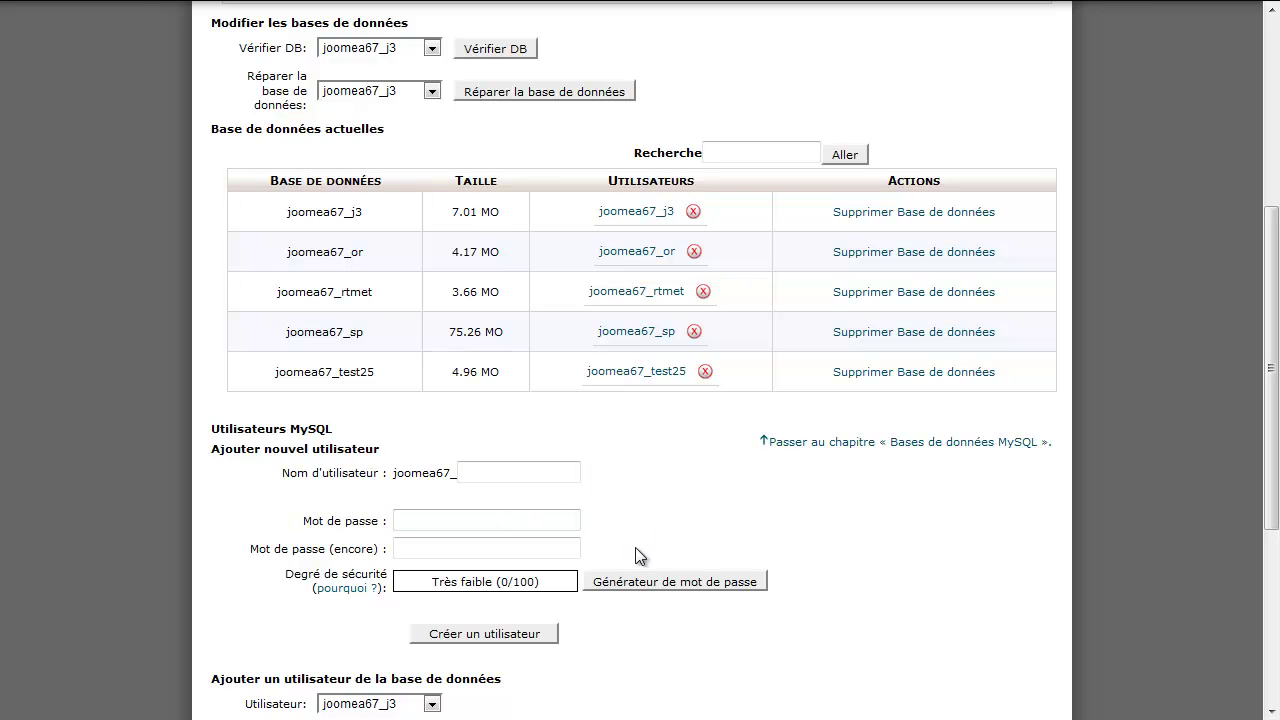
scroll(637, 554, up, 2)
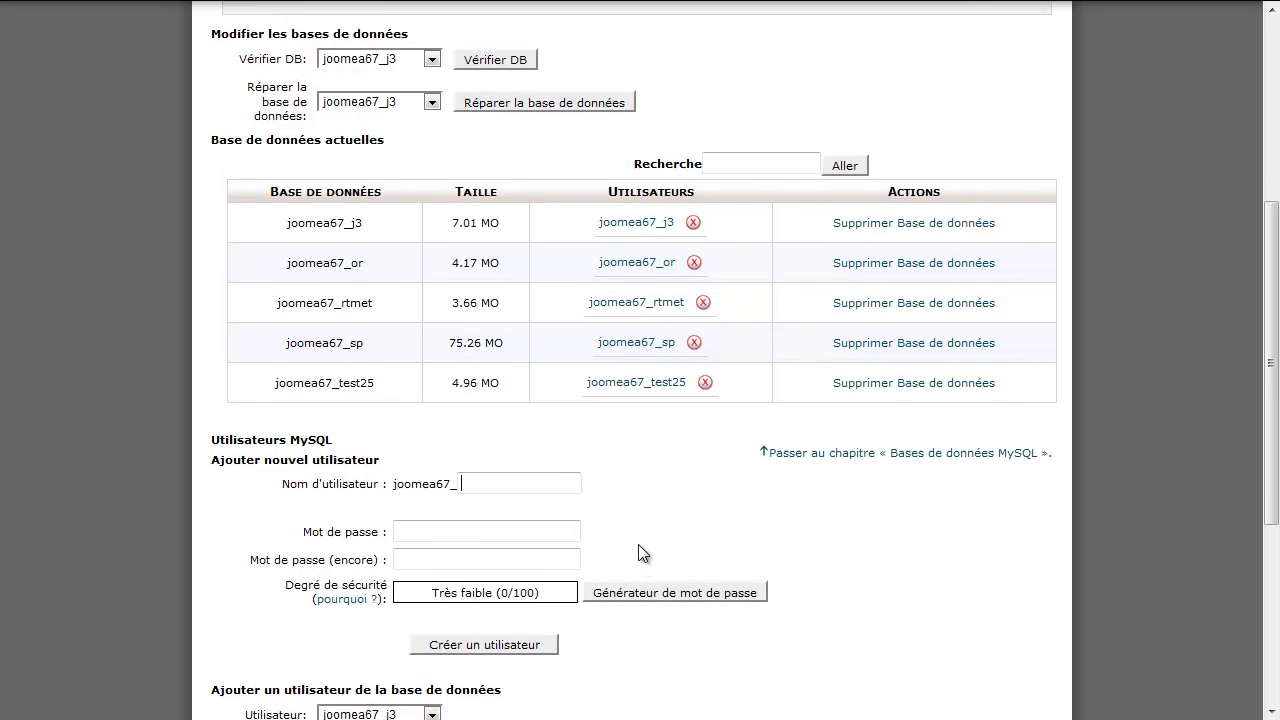
scroll(640, 498, down, 2)
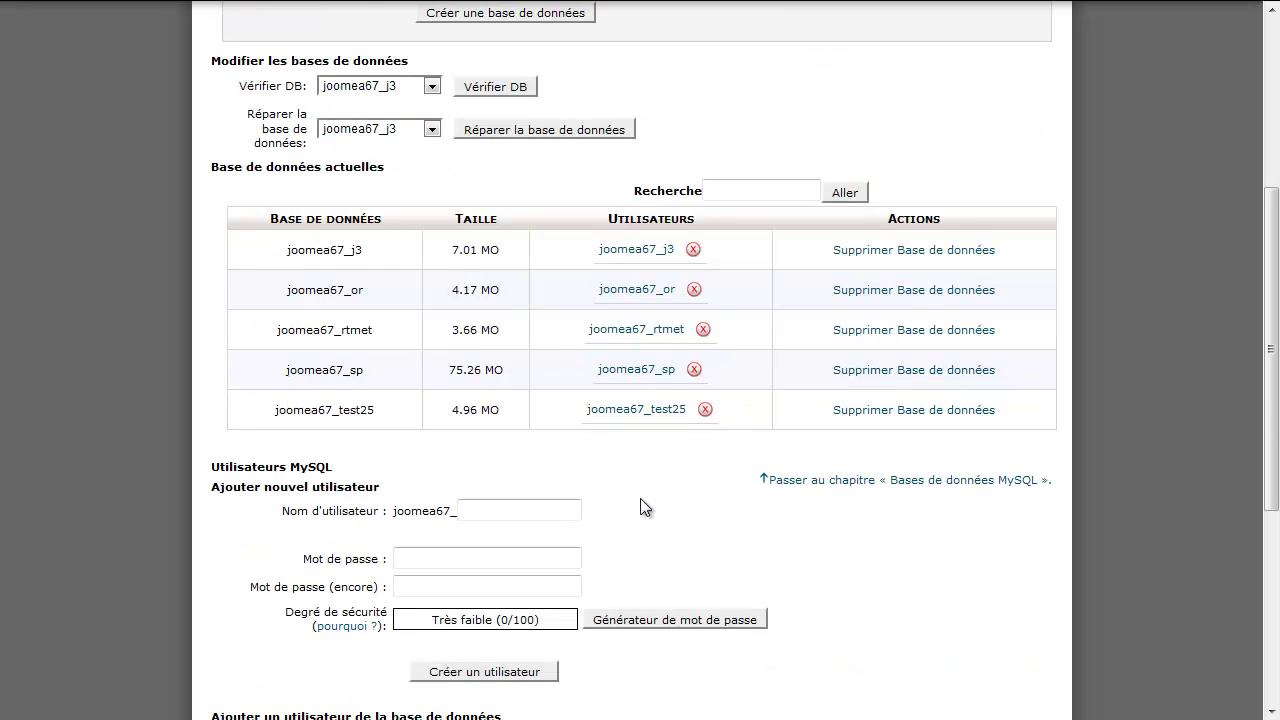
scroll(640, 508, down, 2)
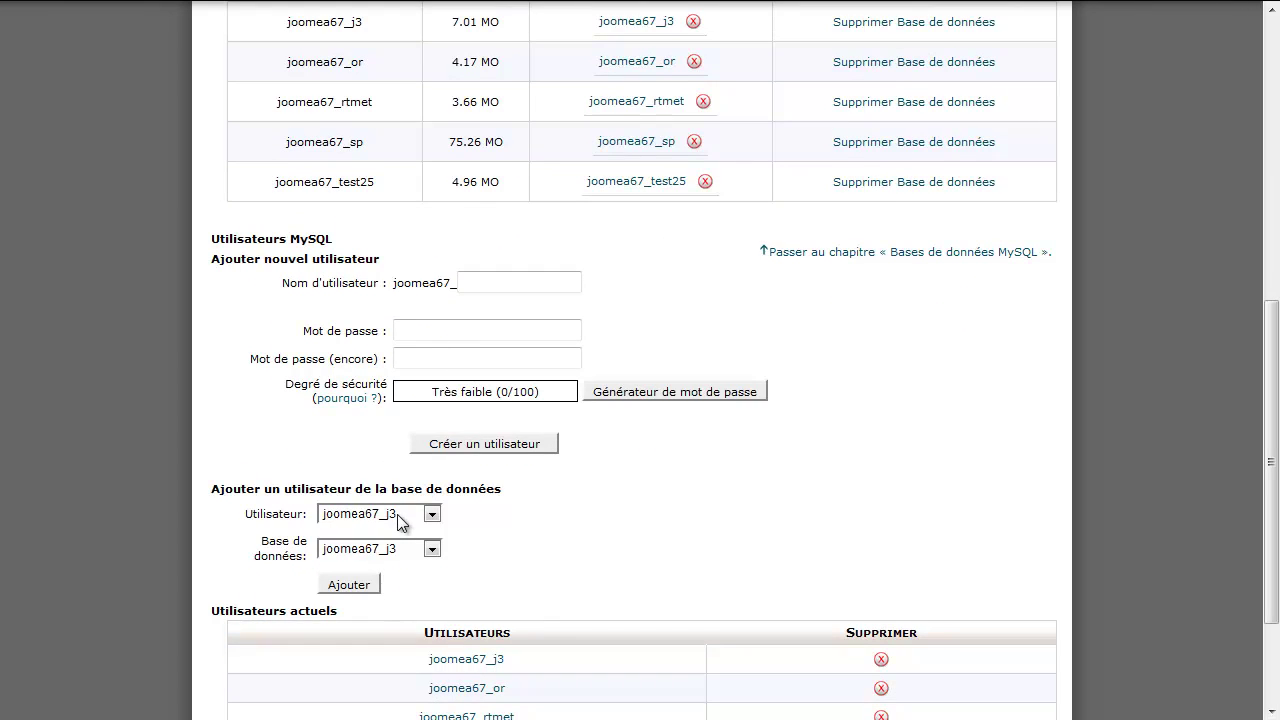
View the user and database choices for adding a user to a database, and the list of current users
click(397, 514)
click(497, 544)
click(386, 548)
click(488, 566)
scroll(497, 571, down, 2)
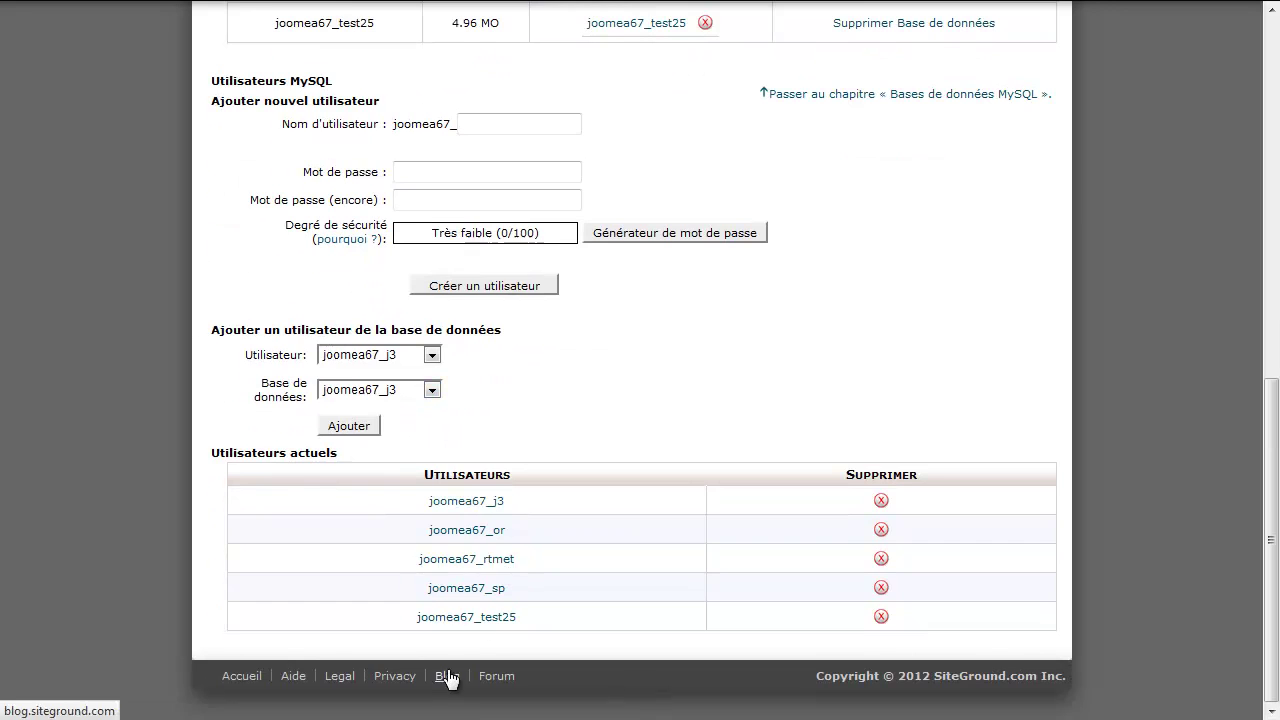
Review the users assigned to the current databases and the new-user password field, and return to the cPanel home page
scroll(490, 690, up, 4)
scroll(657, 316, up, 1)
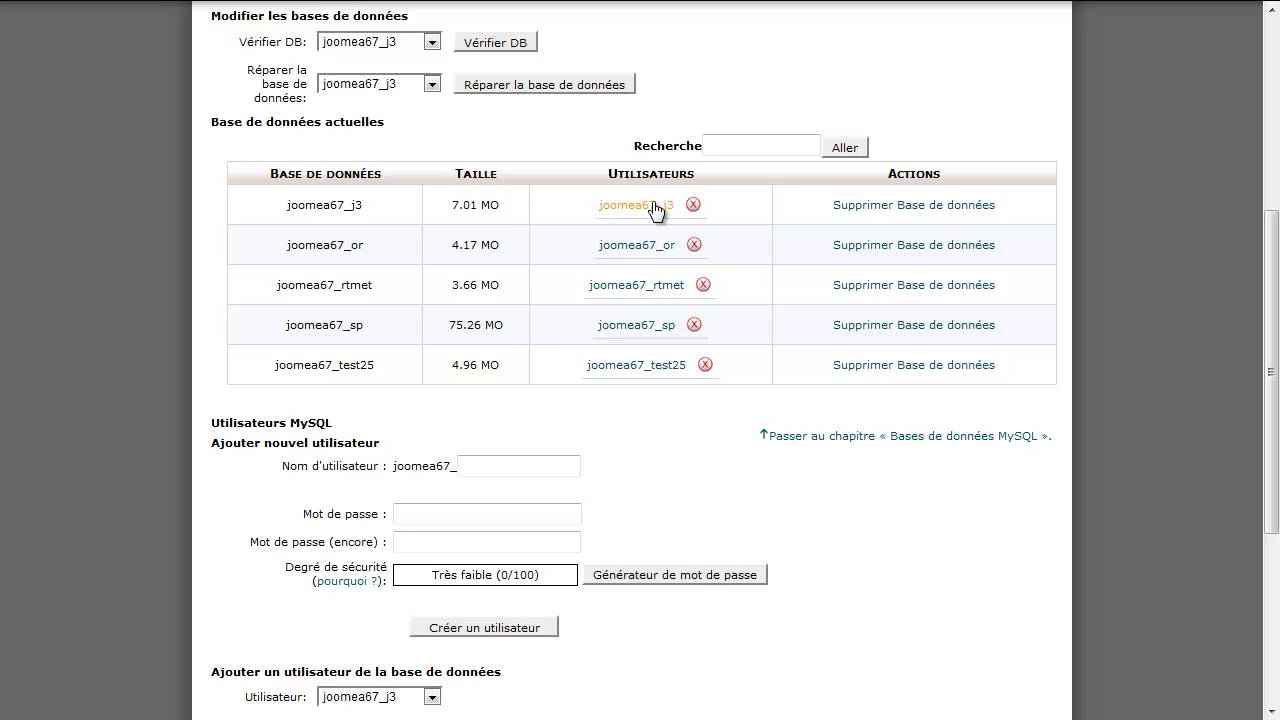
click(437, 522)
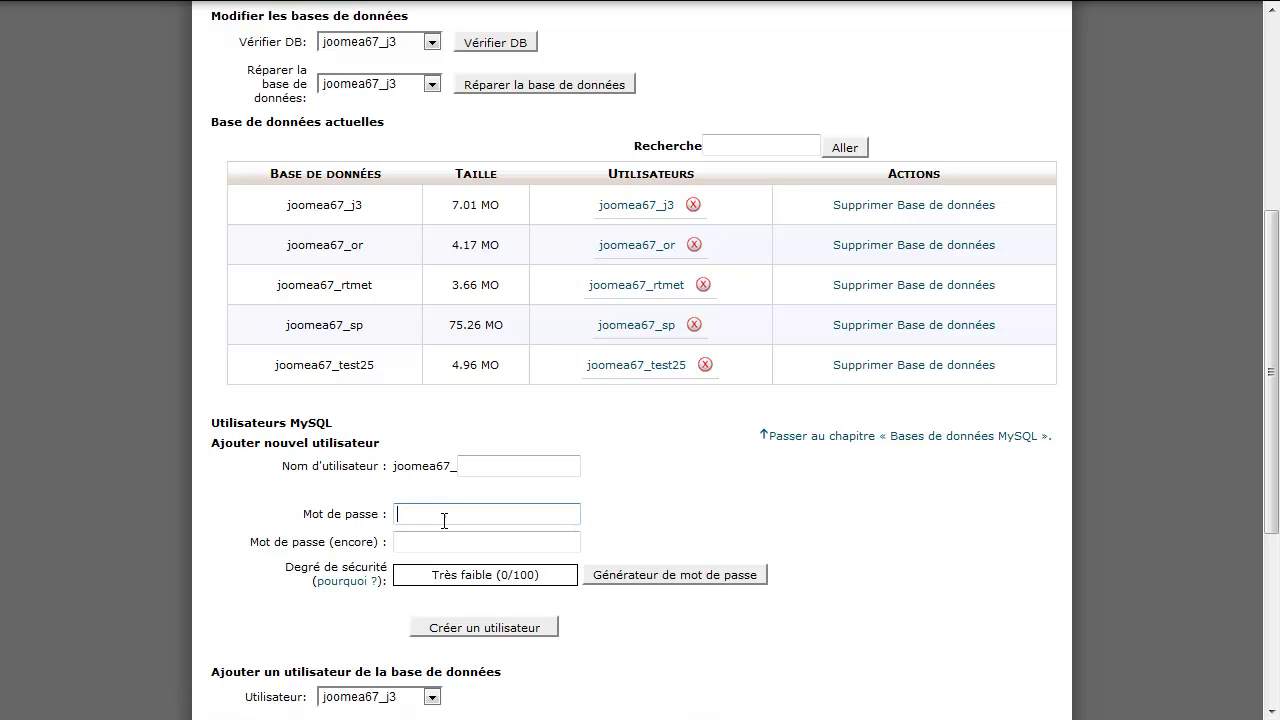
scroll(426, 350, up, 1)
scroll(426, 356, up, 2)
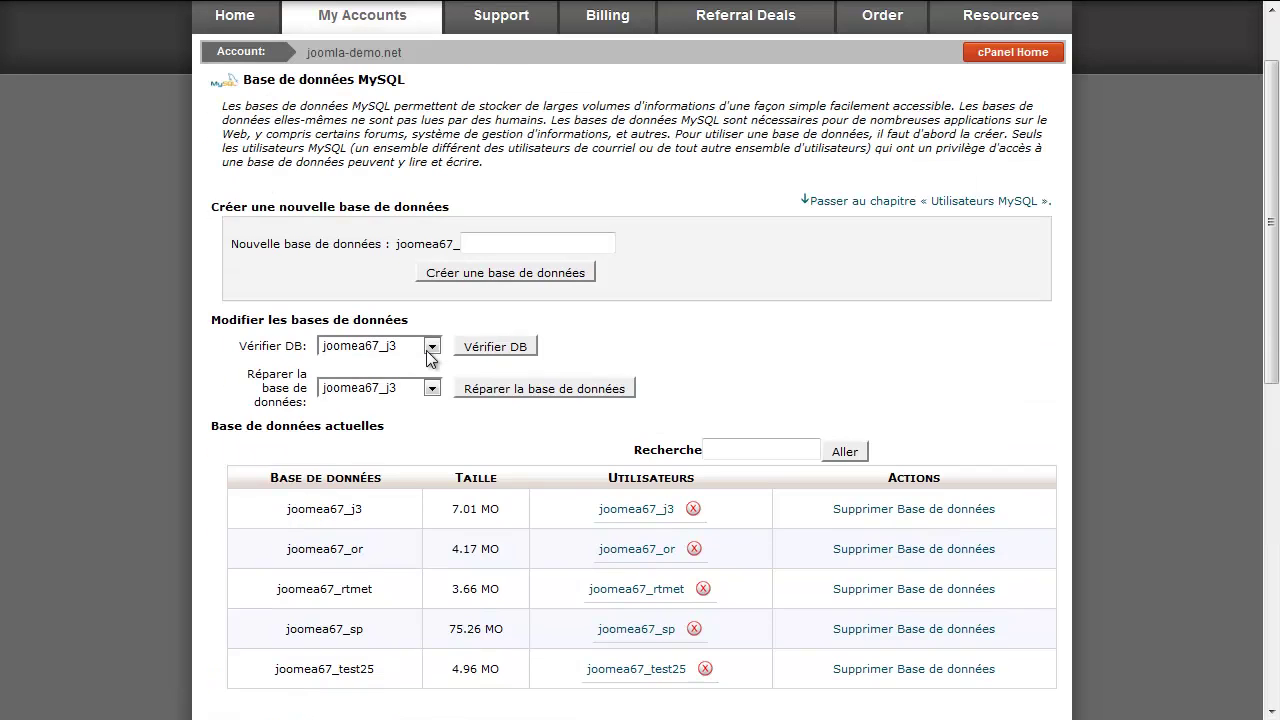
click(1027, 55)
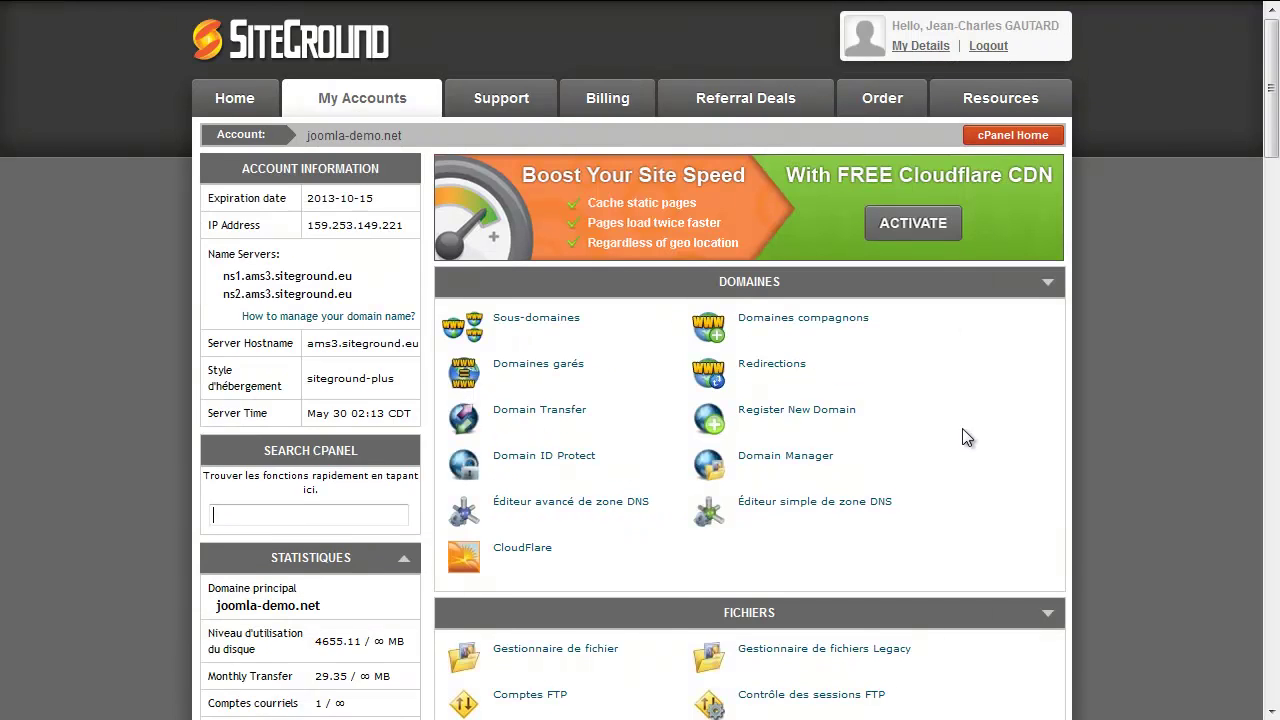
Open the FTP accounts page (Comptes FTP) and view the existing and special FTP accounts
scroll(965, 437, down, 3)
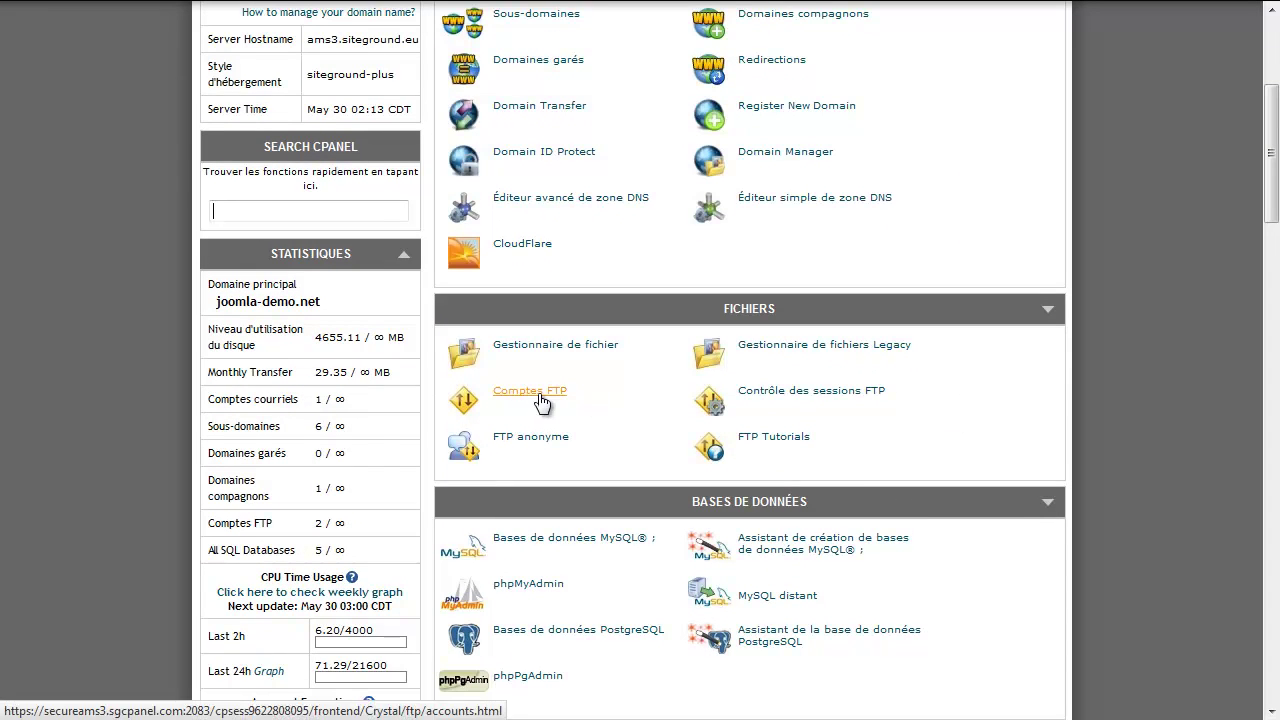
click(540, 400)
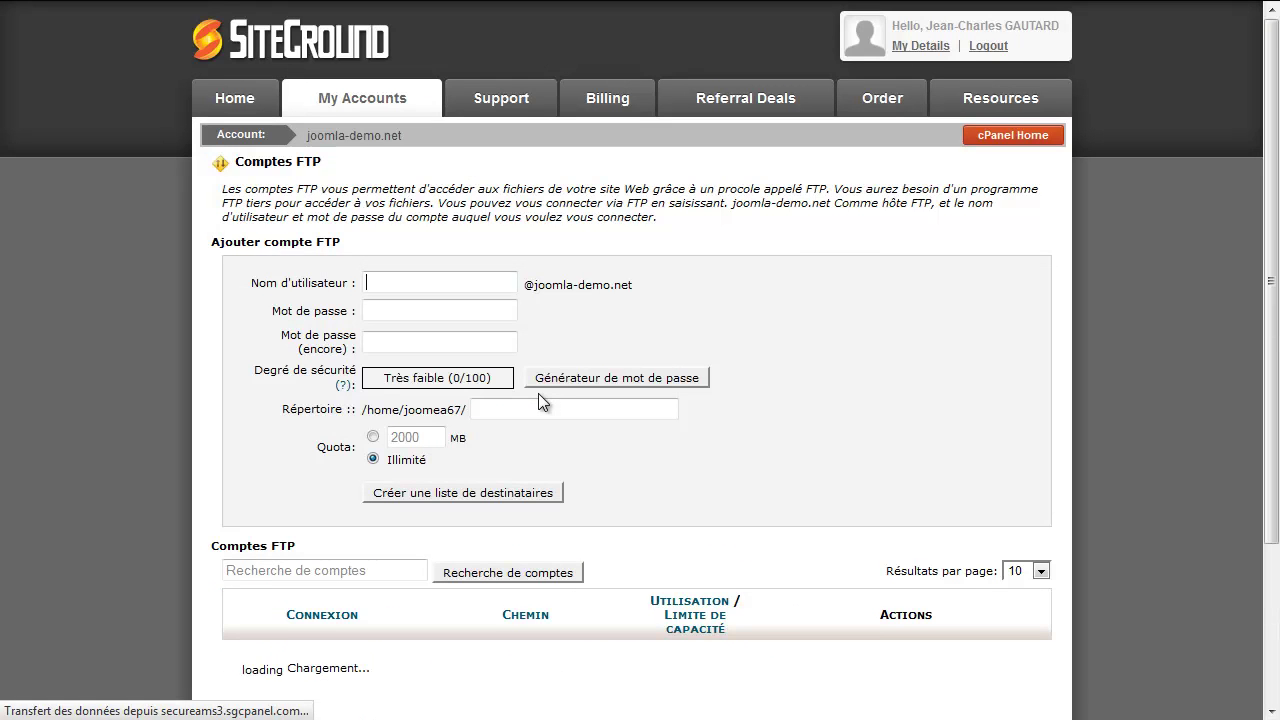
scroll(538, 400, down, 3)
scroll(540, 400, down, 2)
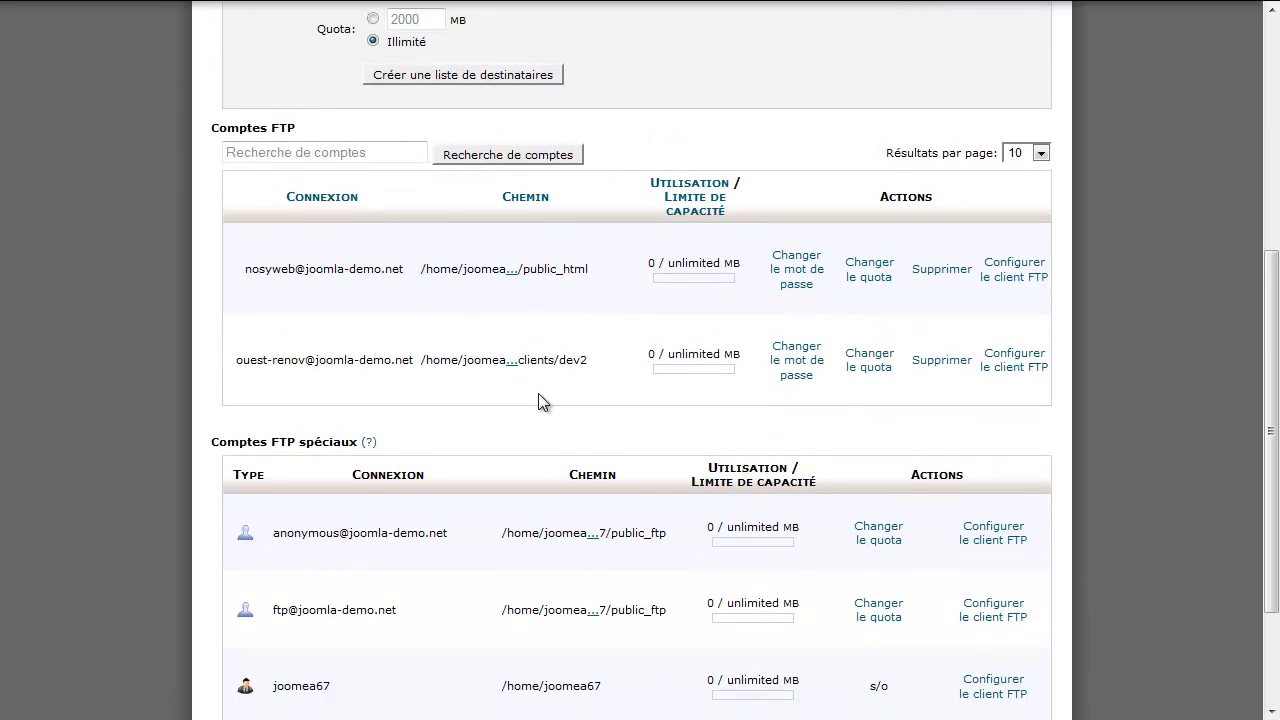
scroll(478, 441, down, 3)
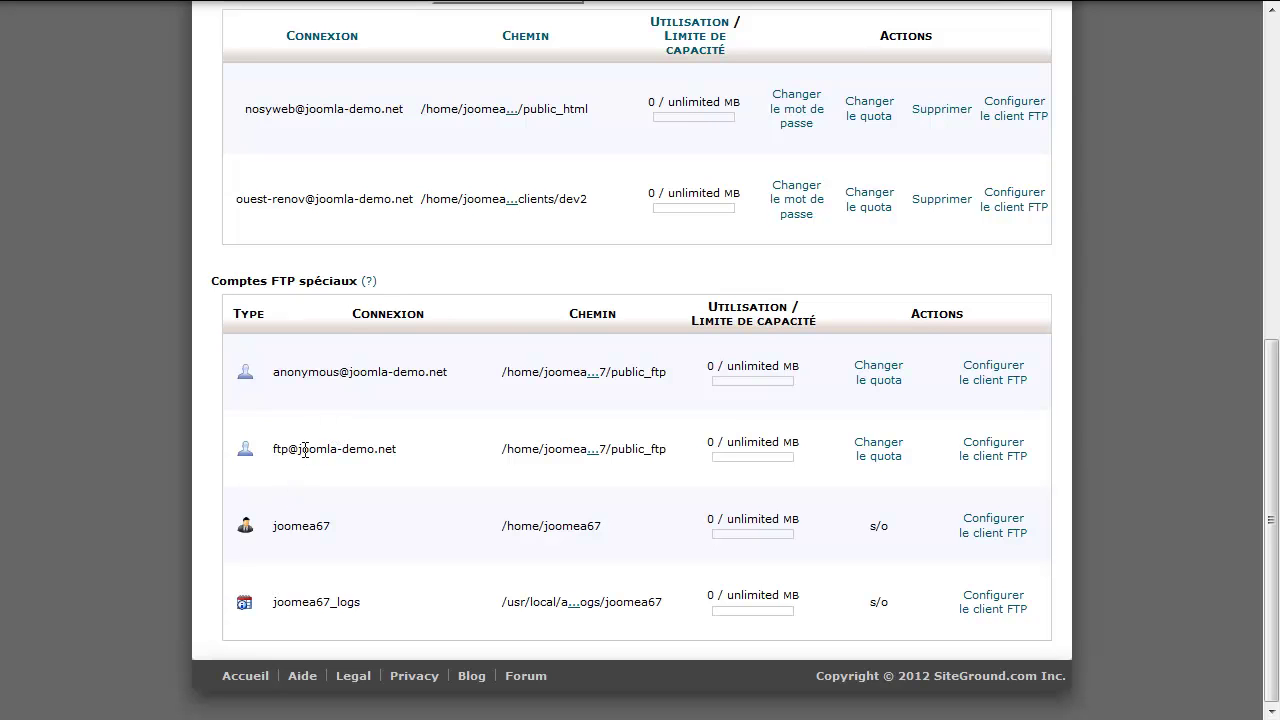
Highlight an FTP login in the special accounts list, review the add-account form, and return to the cPanel home page
drag(300, 449, 400, 448)
click(400, 448)
scroll(410, 449, up, 3)
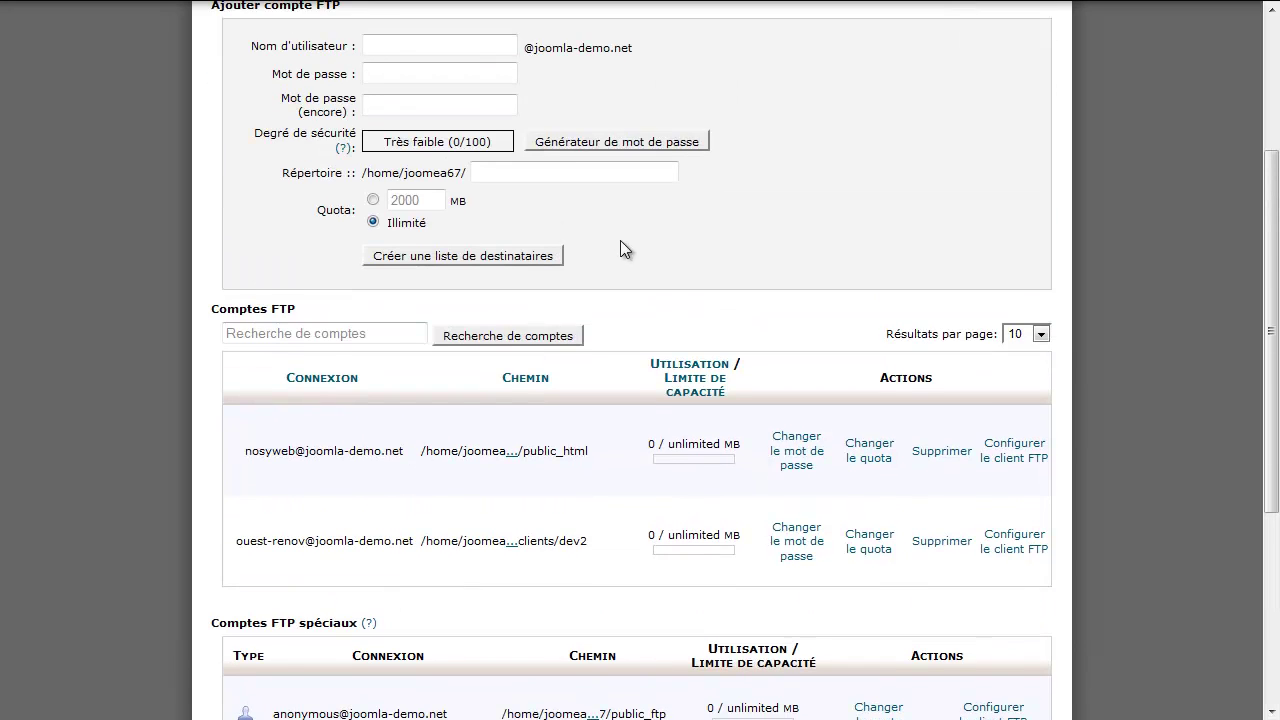
scroll(608, 280, up, 2)
click(1050, 143)
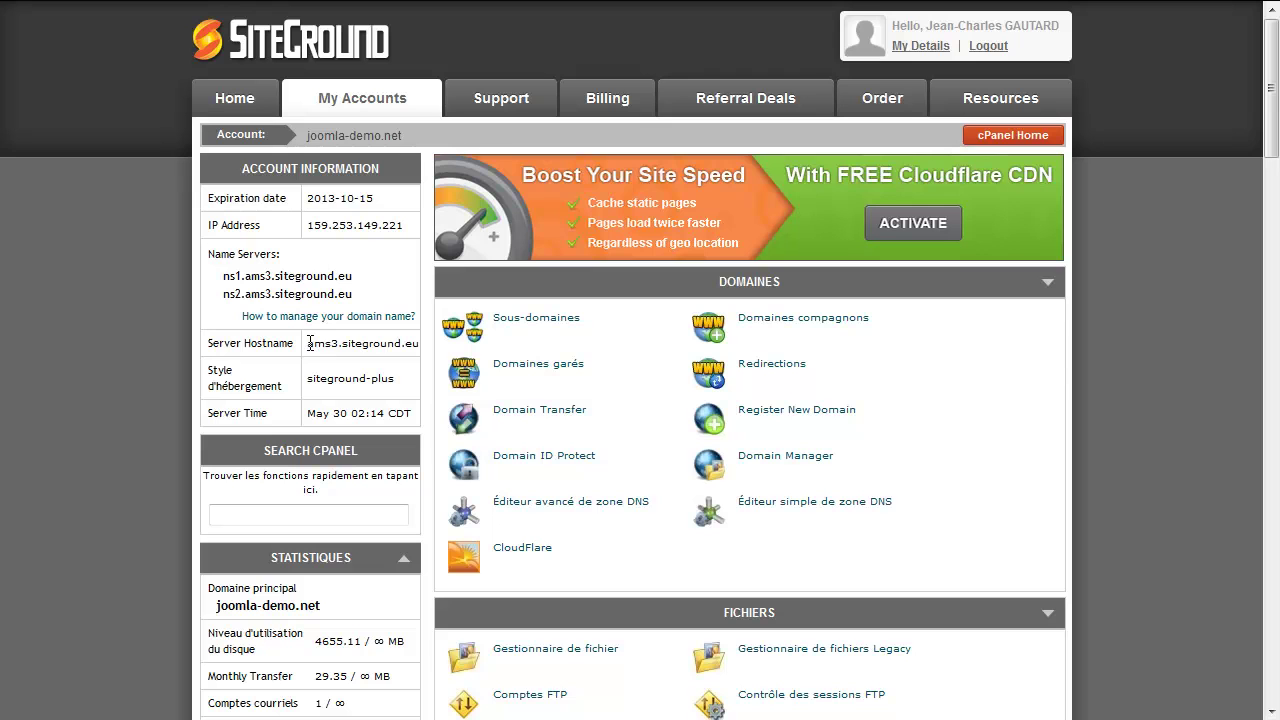
Highlight the server hostname and the name servers in the Account Information box
drag(307, 345, 422, 345)
click(256, 352)
mouse_move(770, 12)
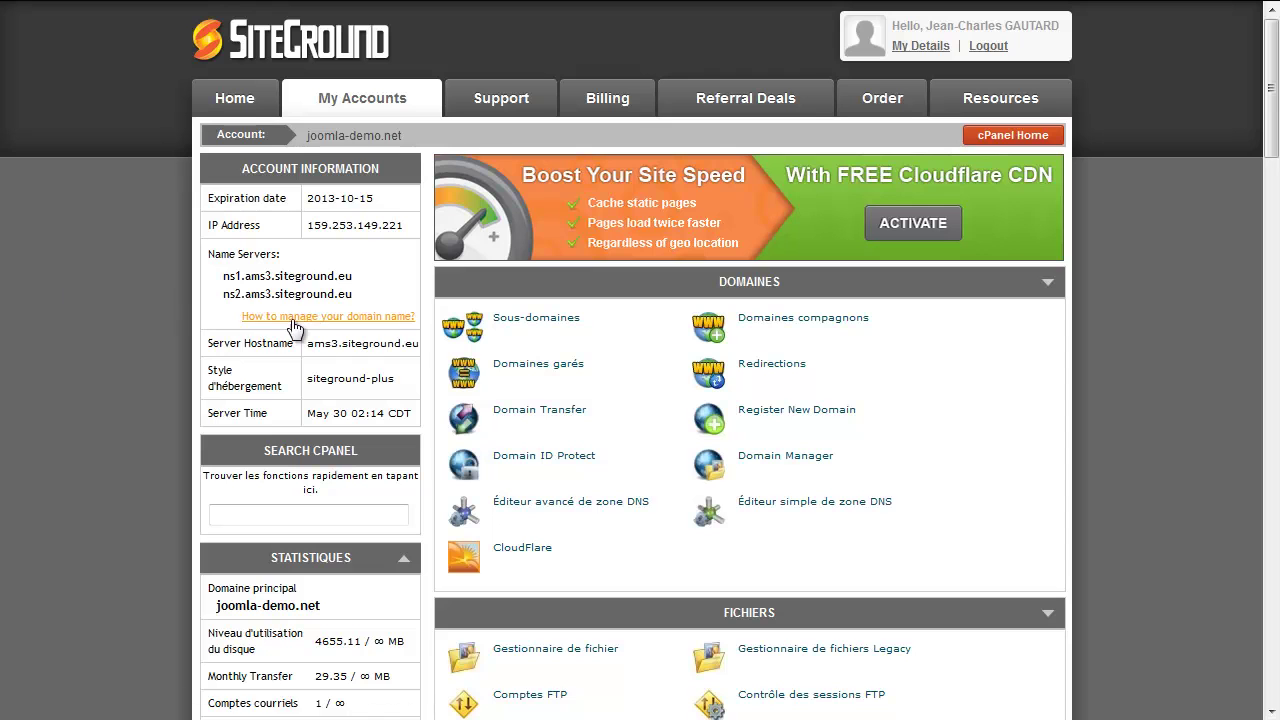
drag(307, 343, 421, 347)
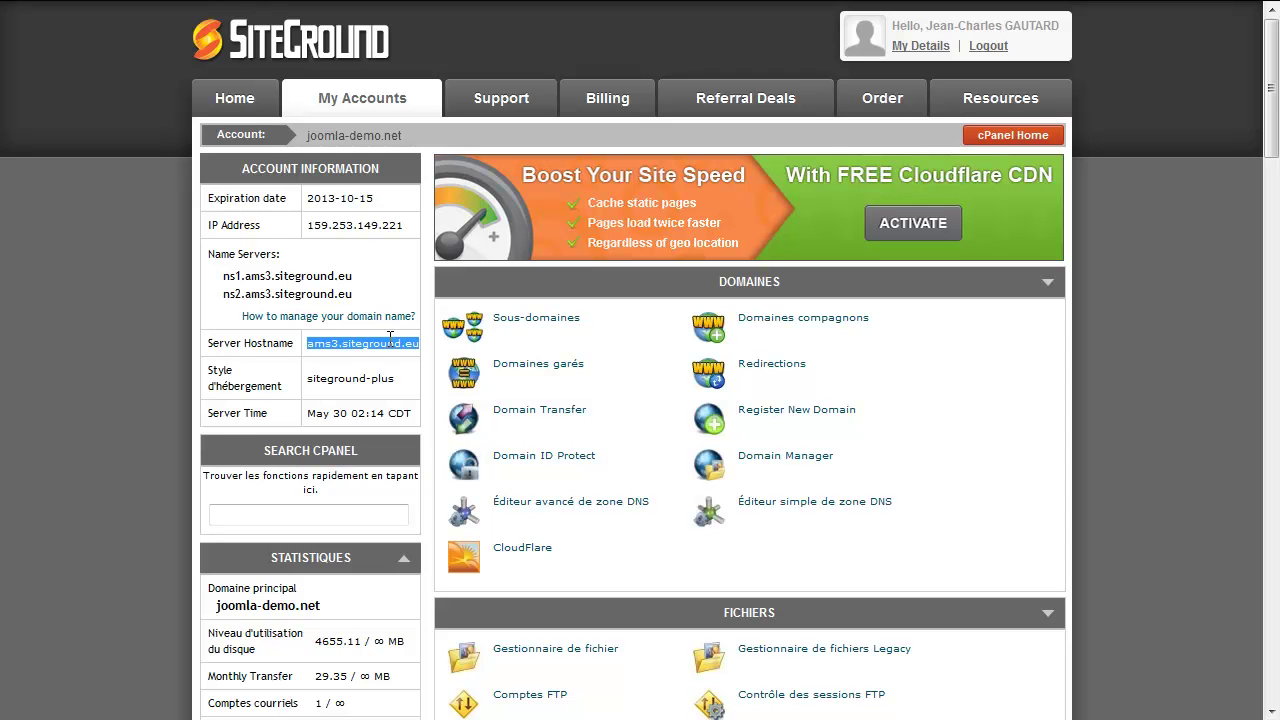
mouse_move(356, 279)
mouse_down()
mouse_move(222, 283)
mouse_move(352, 292)
mouse_up()
click(352, 293)
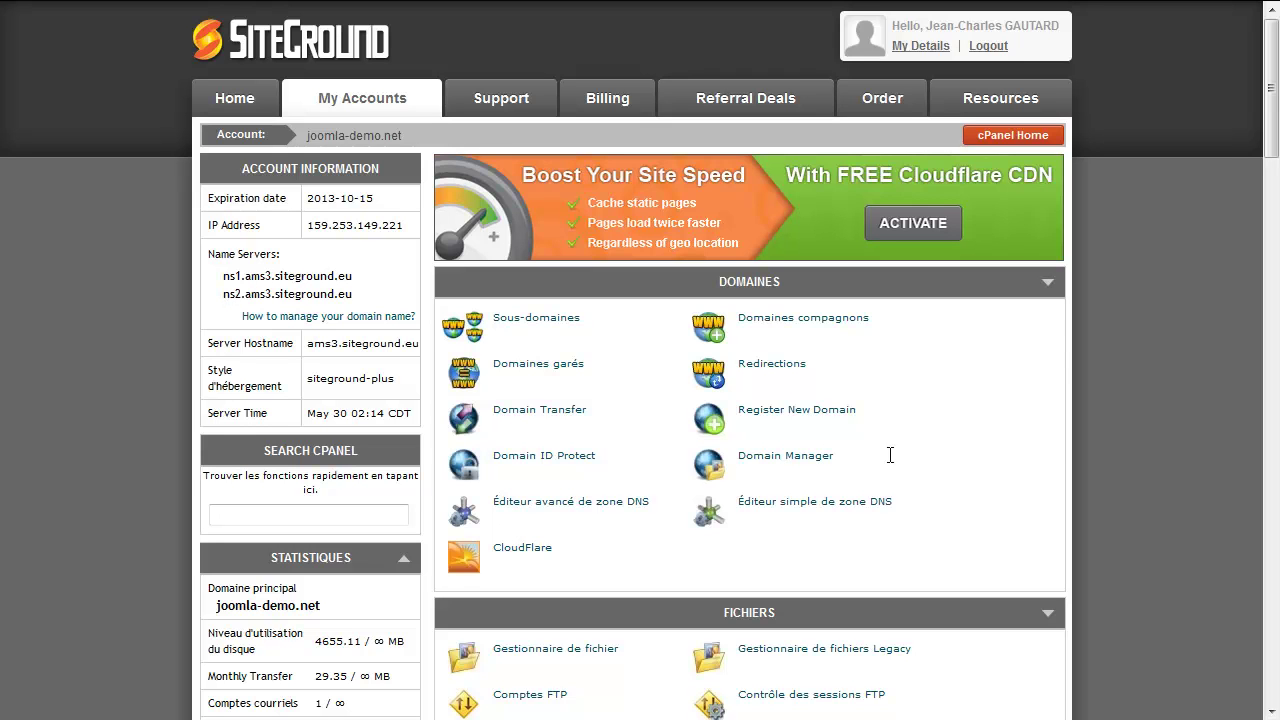
Examine the cPanel home page's mail, Sitebuilding Software, Backups Manager, 1H Software, Visitor Stats and Avancé sections
scroll(966, 441, down, 7)
scroll(696, 361, down, 2)
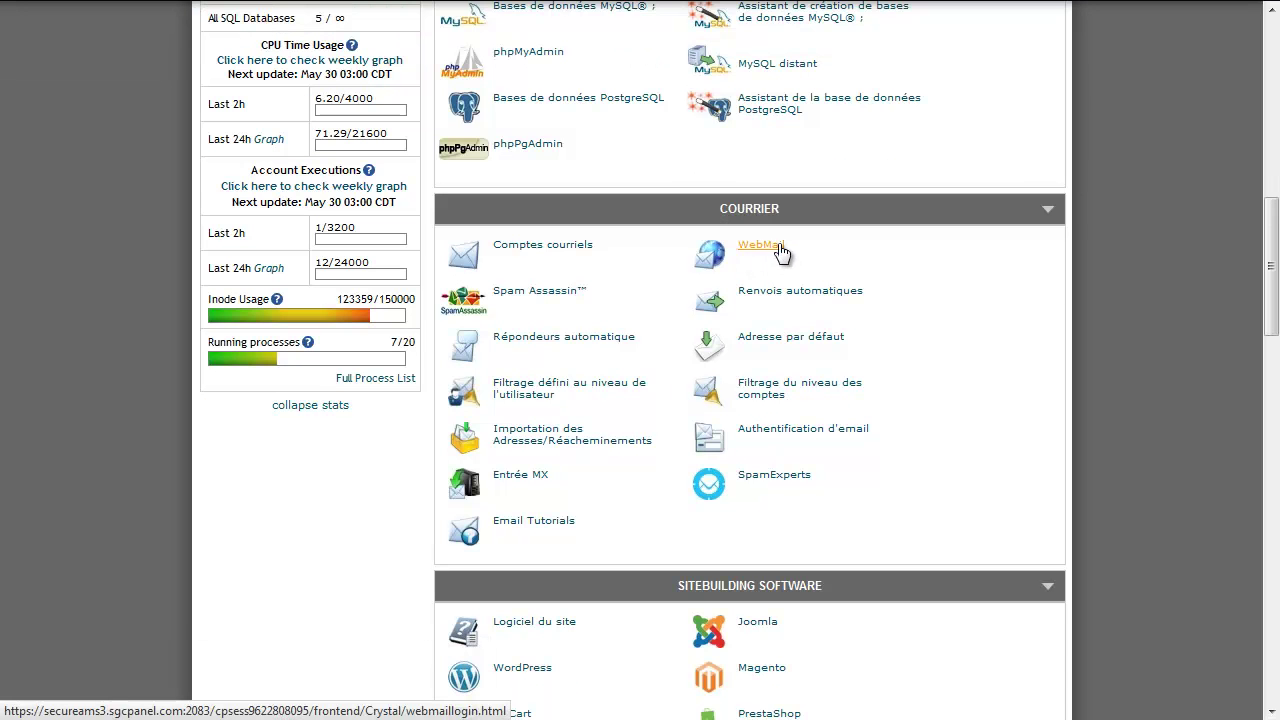
scroll(725, 364, down, 2)
scroll(726, 366, down, 1)
scroll(885, 370, down, 3)
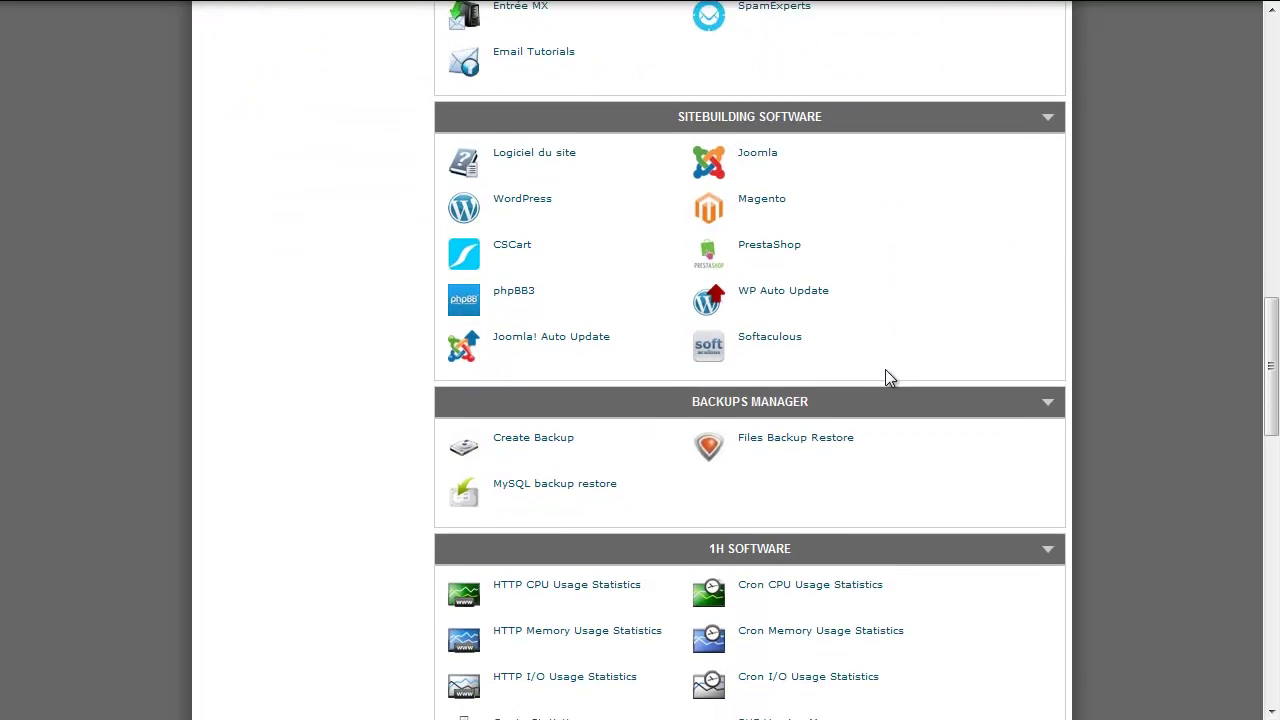
scroll(885, 370, down, 3)
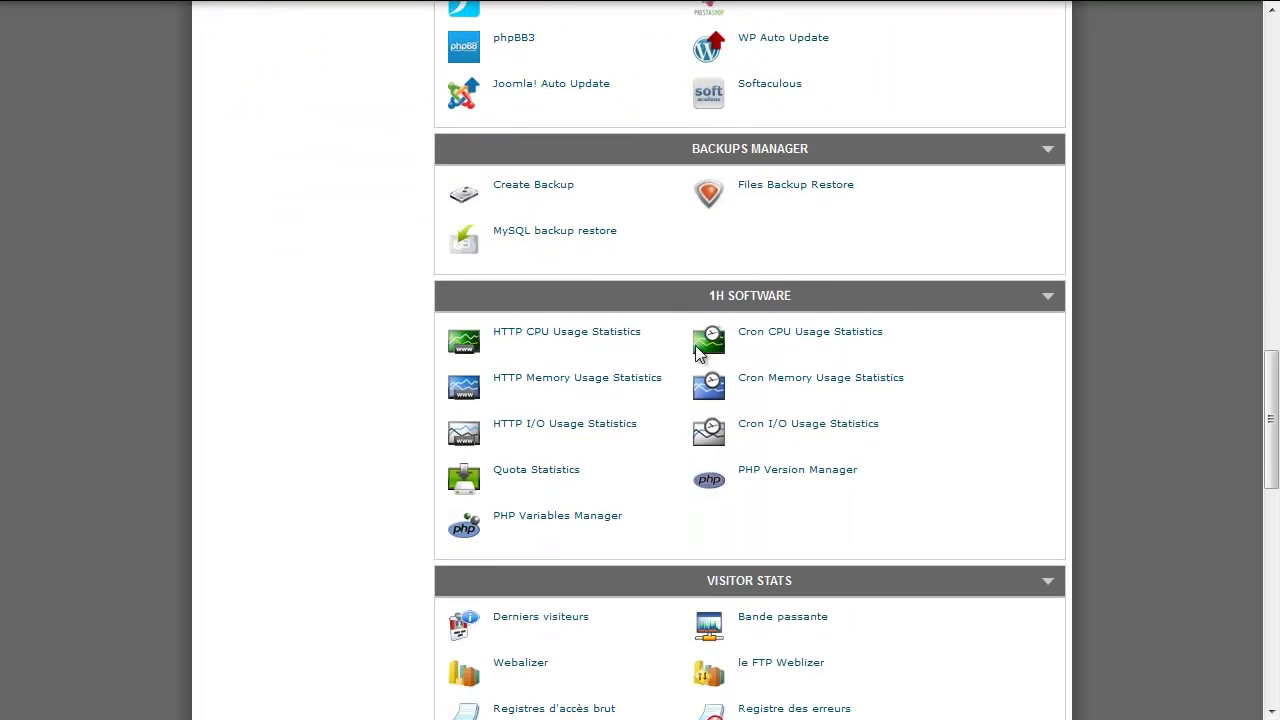
scroll(733, 628, down, 2)
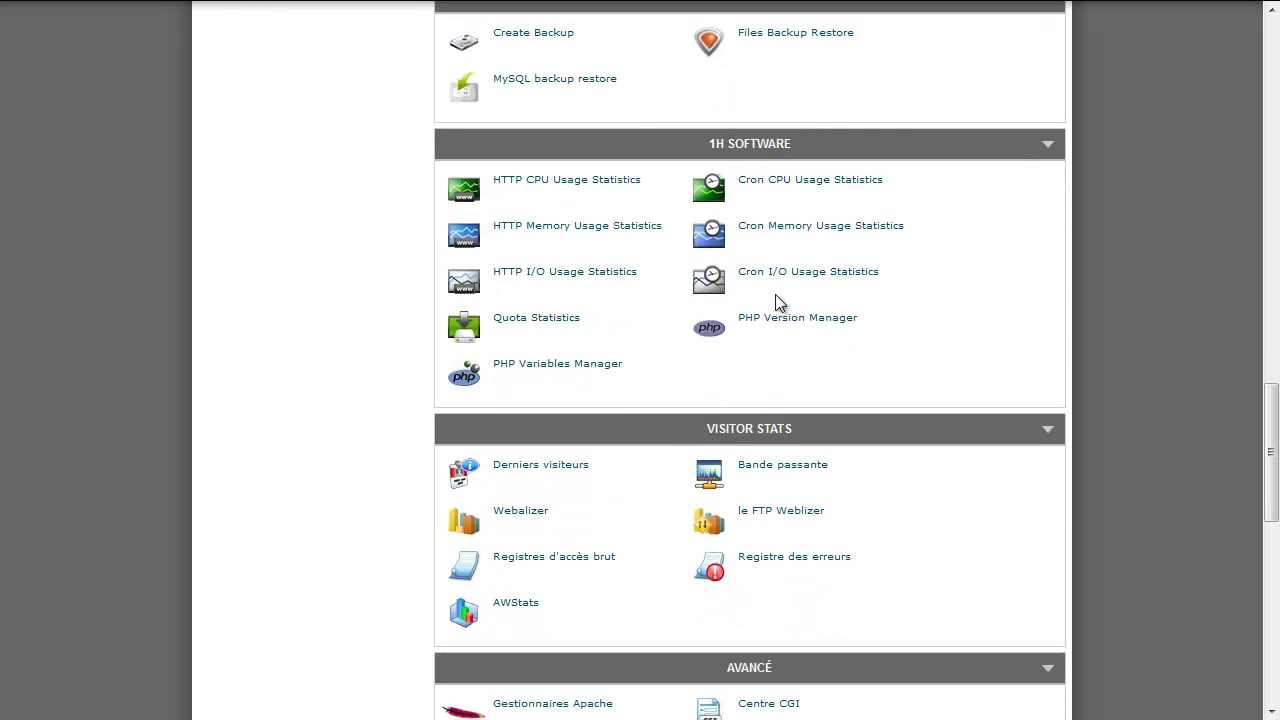
scroll(777, 309, down, 3)
scroll(775, 299, down, 1)
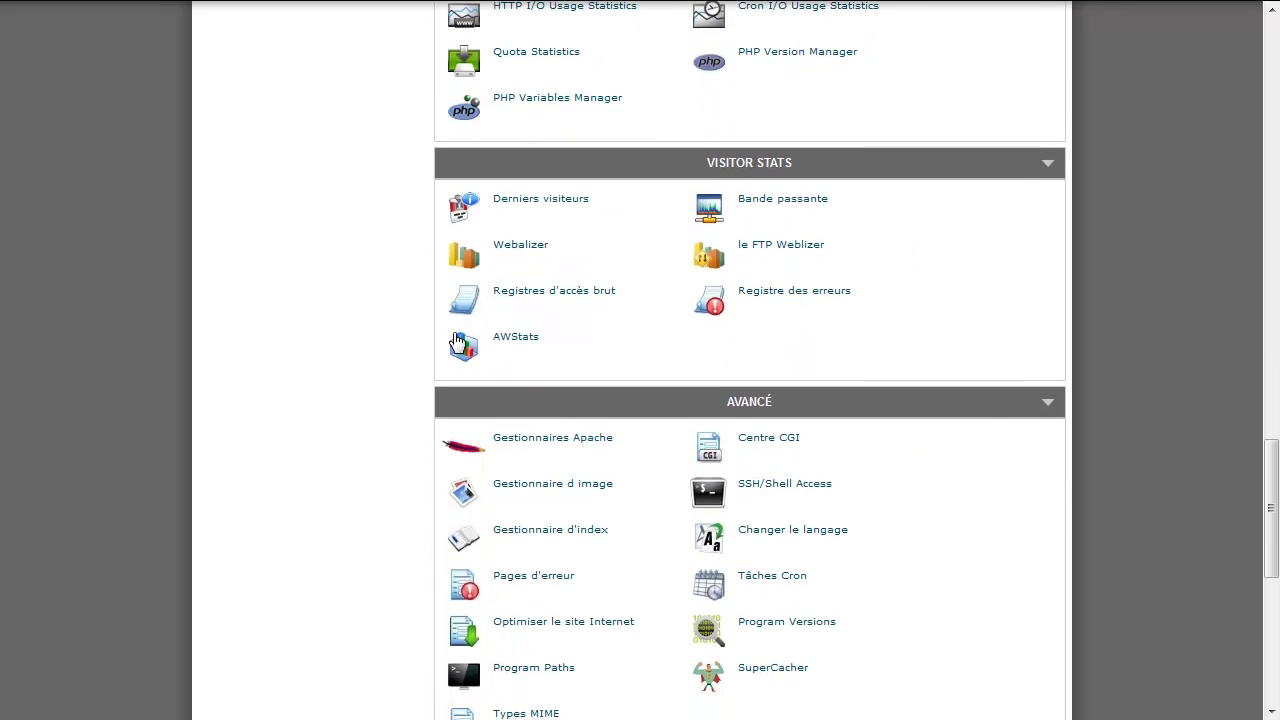
Look back at the account statistics, and view the Sécurité and SEO and Marketing Tools sections
scroll(187, 355, up, 20)
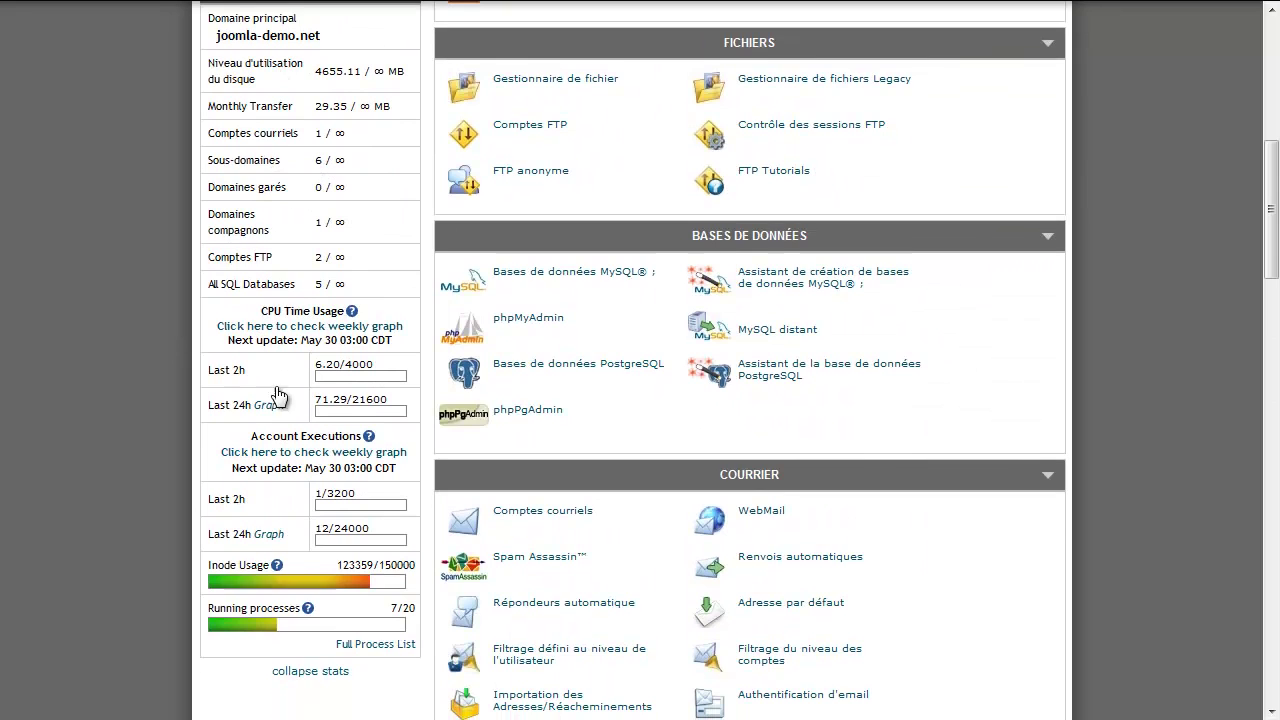
scroll(277, 274, up, 2)
scroll(866, 358, down, 20)
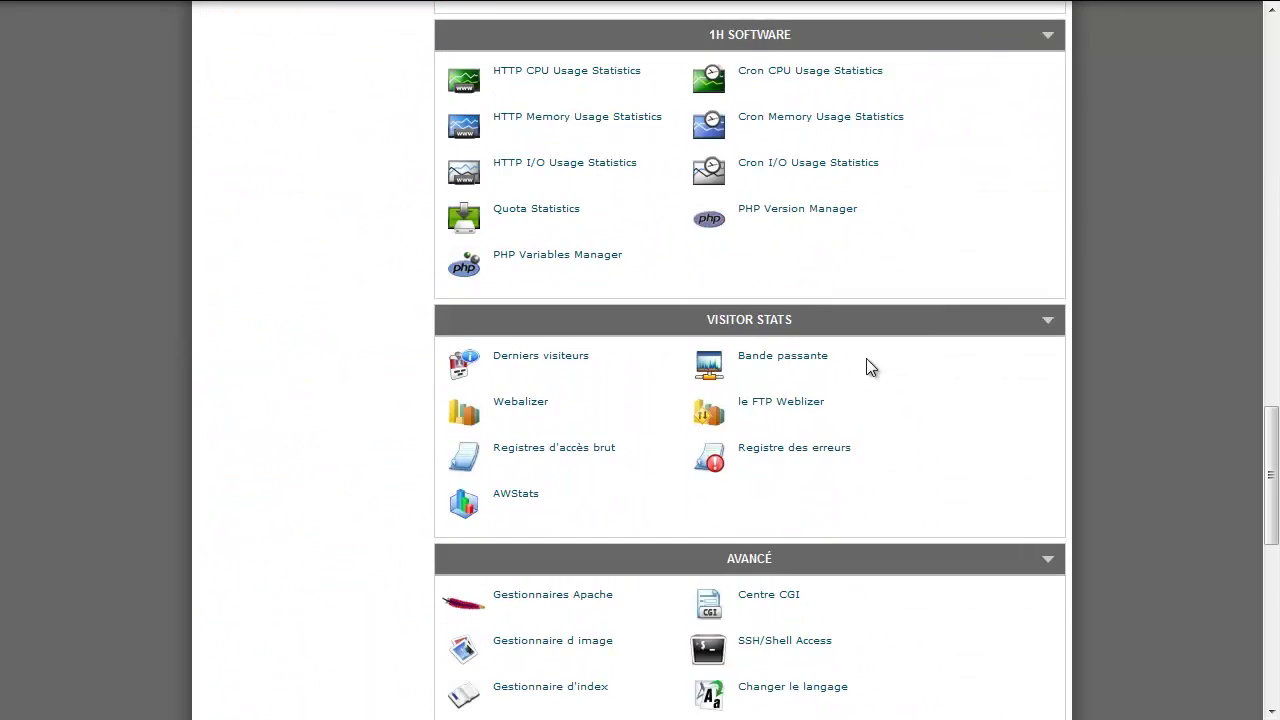
scroll(866, 368, down, 3)
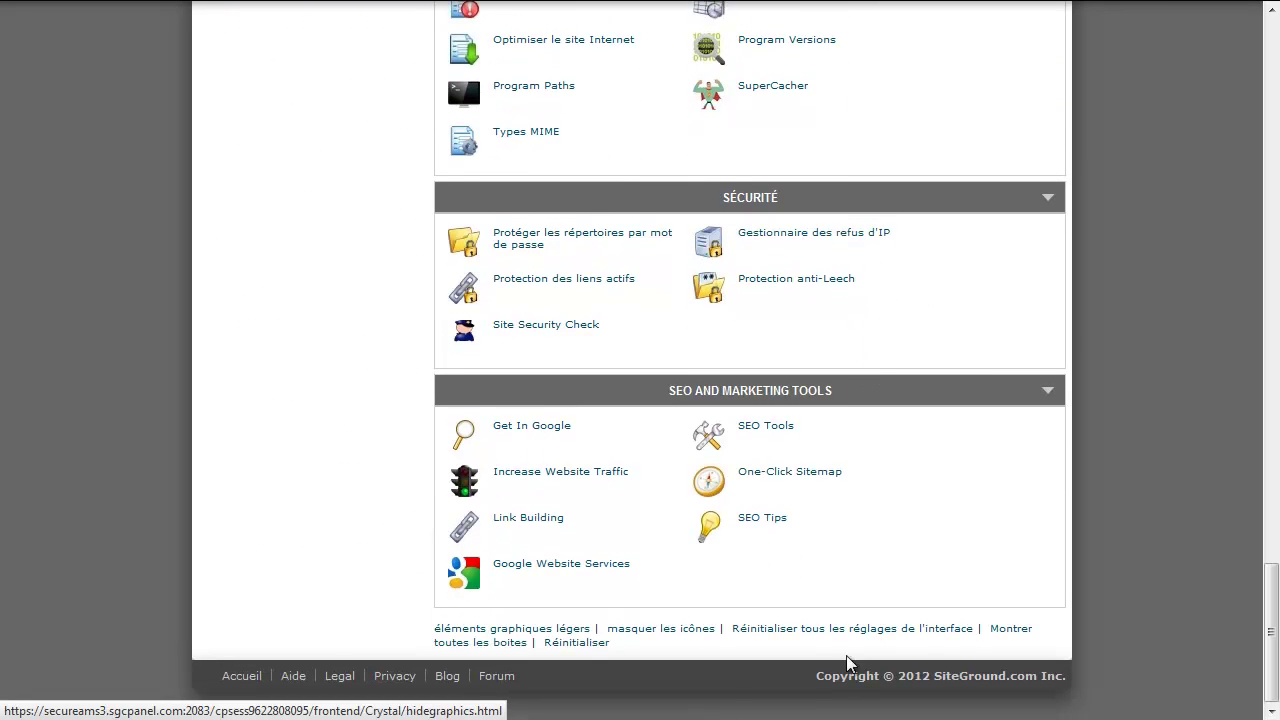
Go back to the Sitebuilding Software section of the cPanel home page and locate the Joomla installer
scroll(677, 532, up, 7)
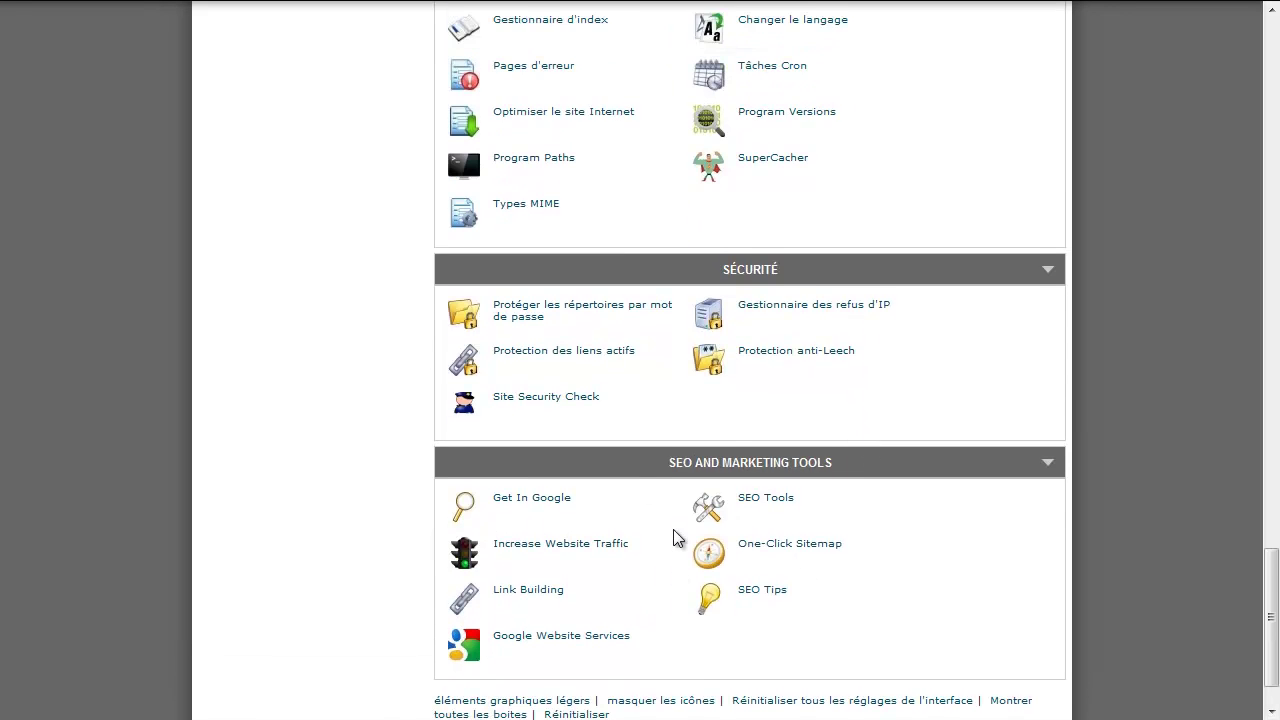
scroll(977, 271, up, 5)
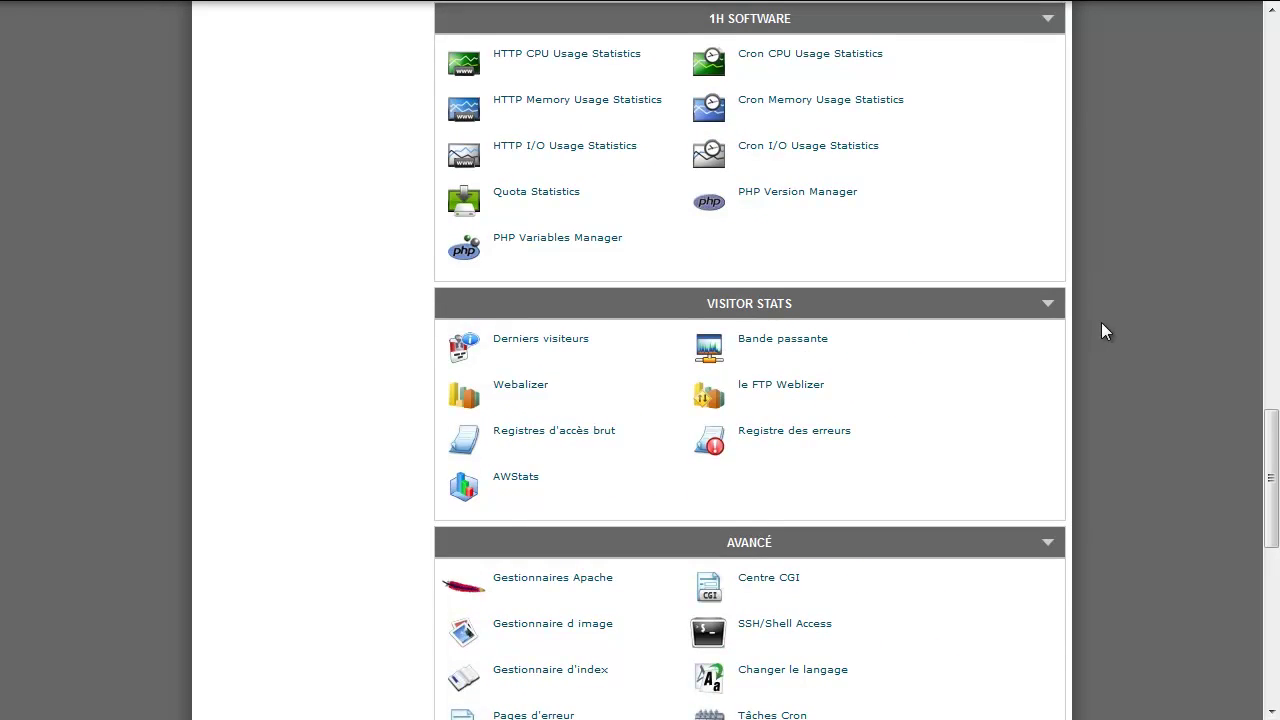
scroll(1101, 322, up, 10)
scroll(1101, 322, down, 1)
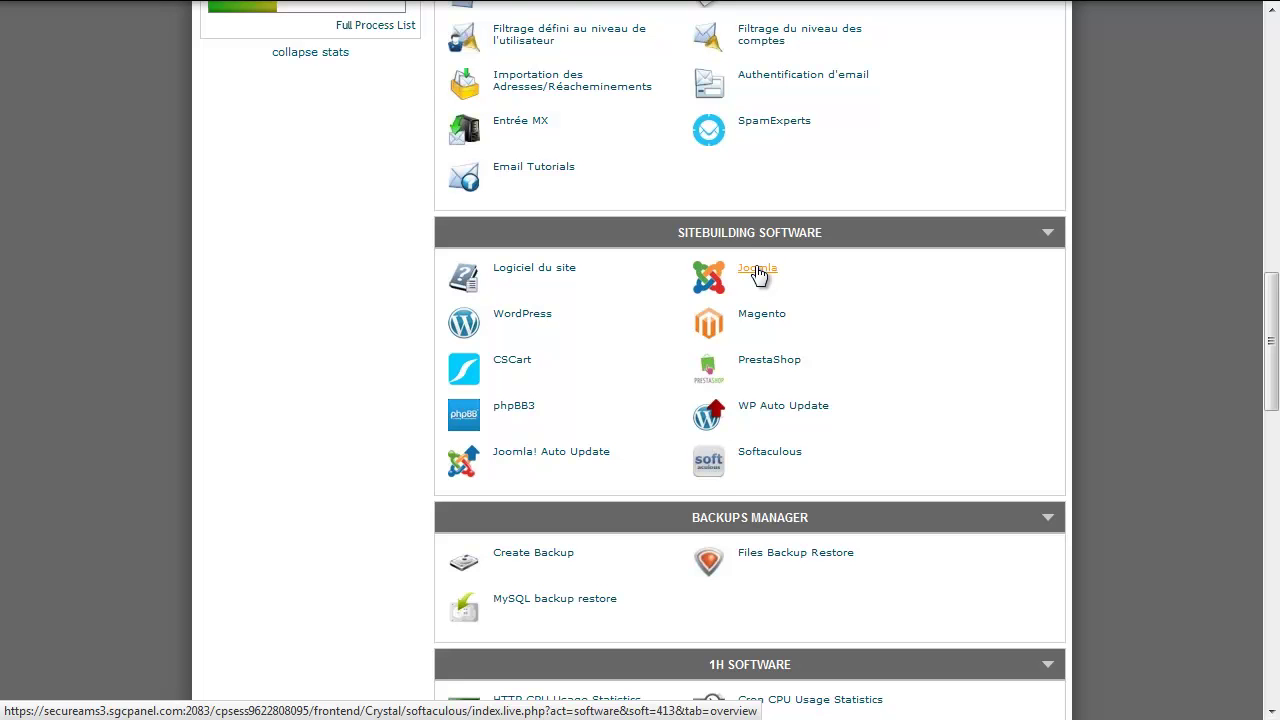
scroll(640, 260, up, 1)
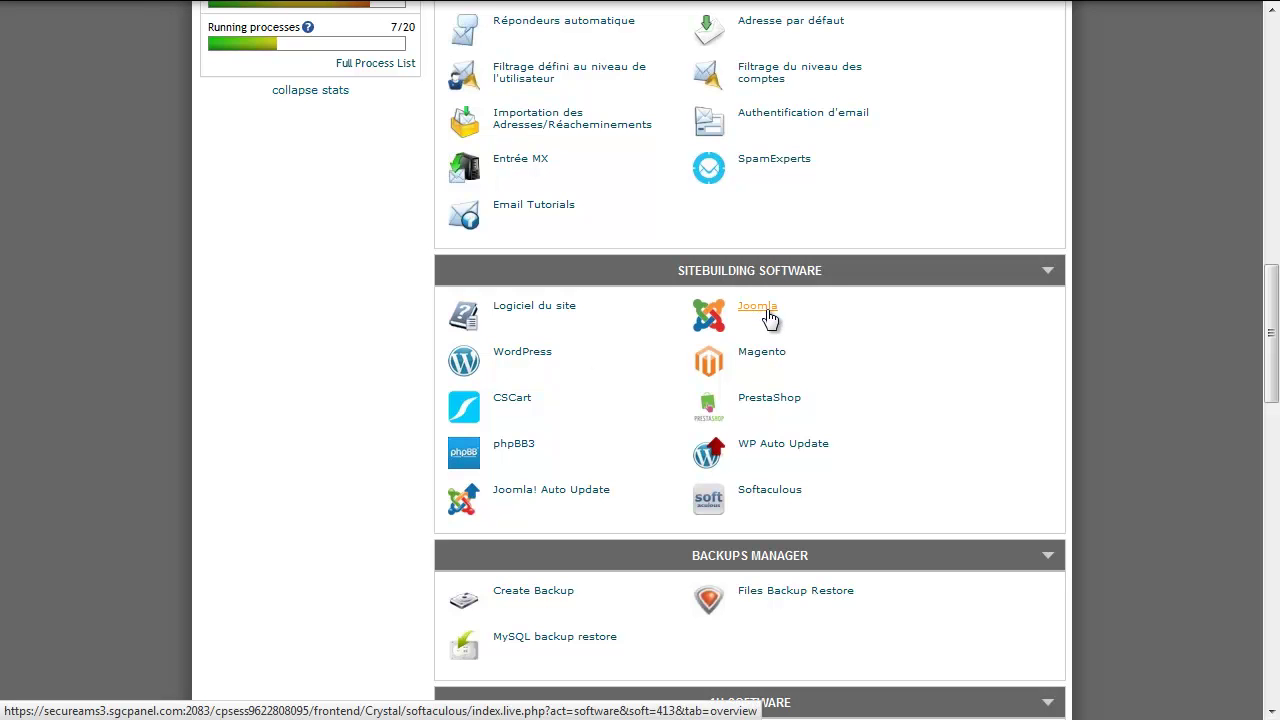
Open the SiteGround Support page and highlight the toll-free phone number in the Live Help box
scroll(768, 317, up, 10)
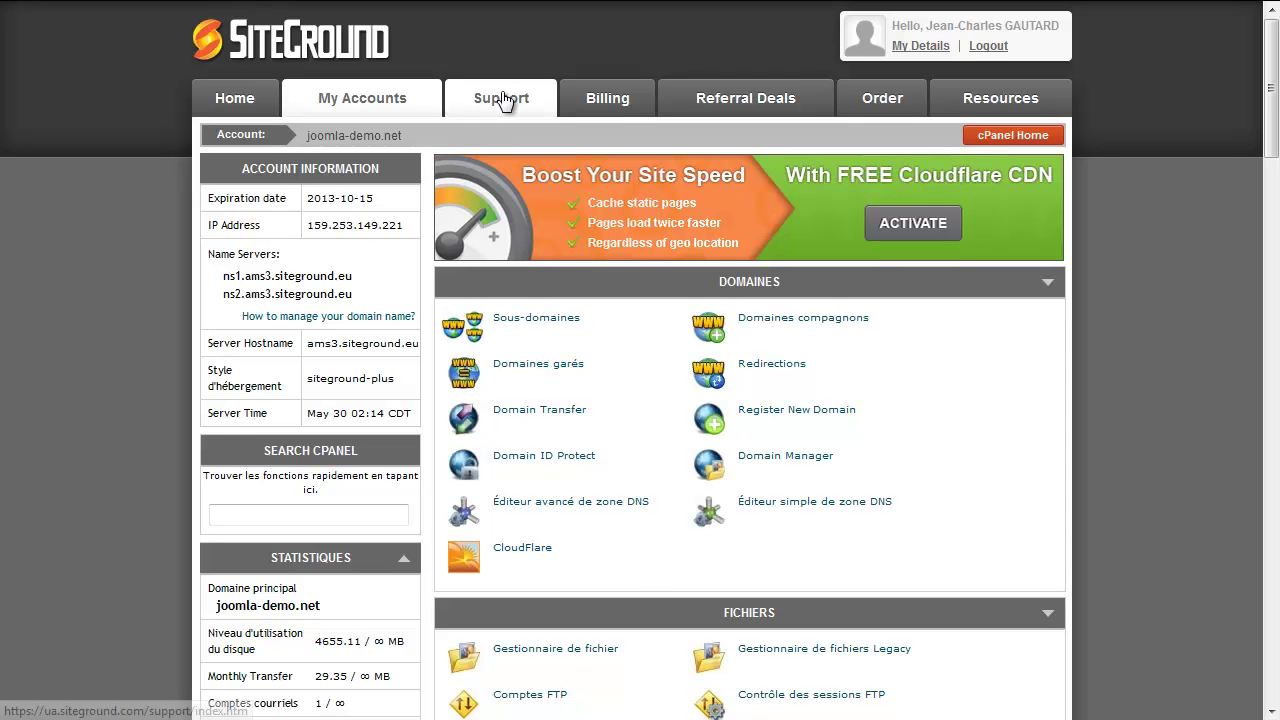
click(501, 98)
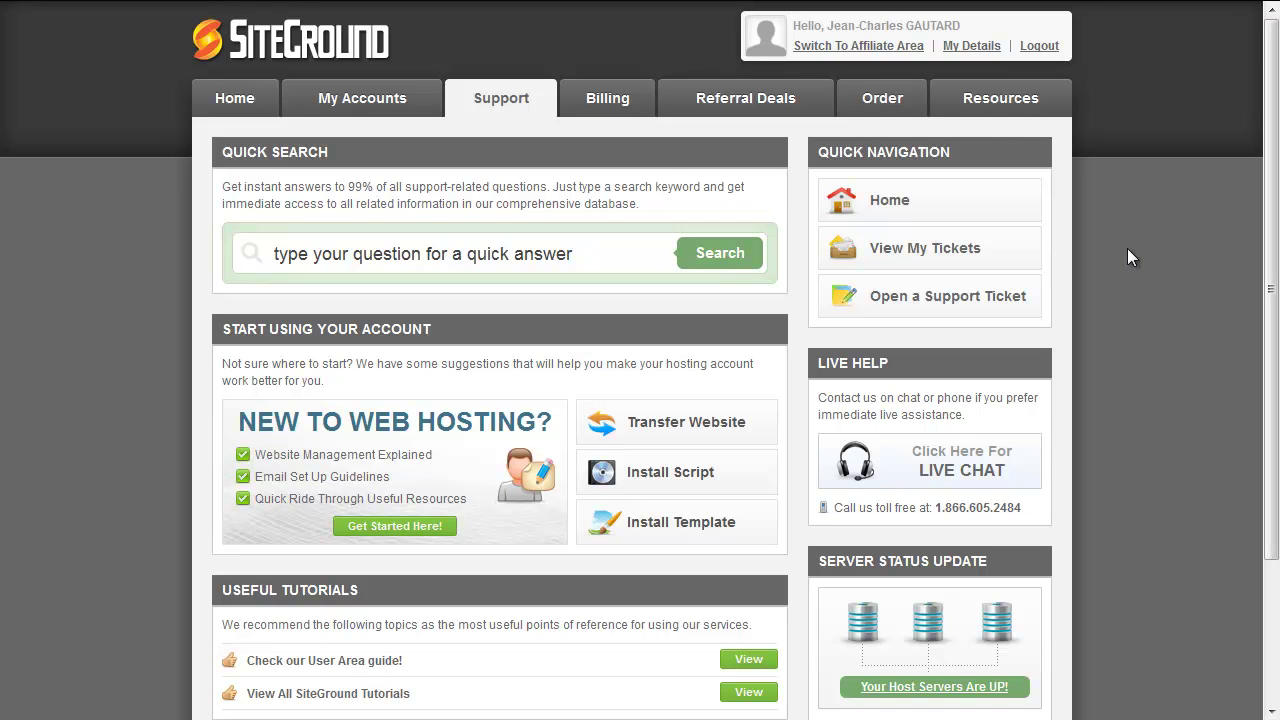
scroll(1127, 258, down, 1)
scroll(1096, 432, up, 1)
double_click(936, 510)
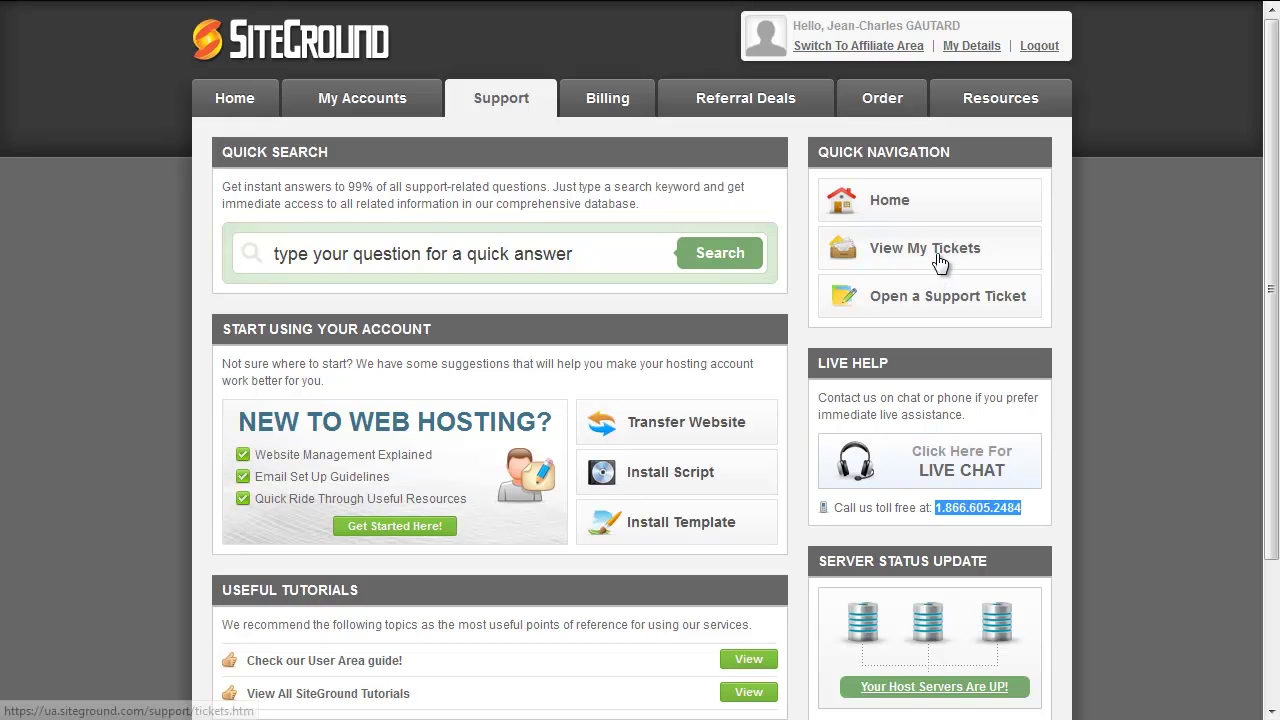
View the category choices for opening a support ticket, and the list of existing tickets
click(947, 303)
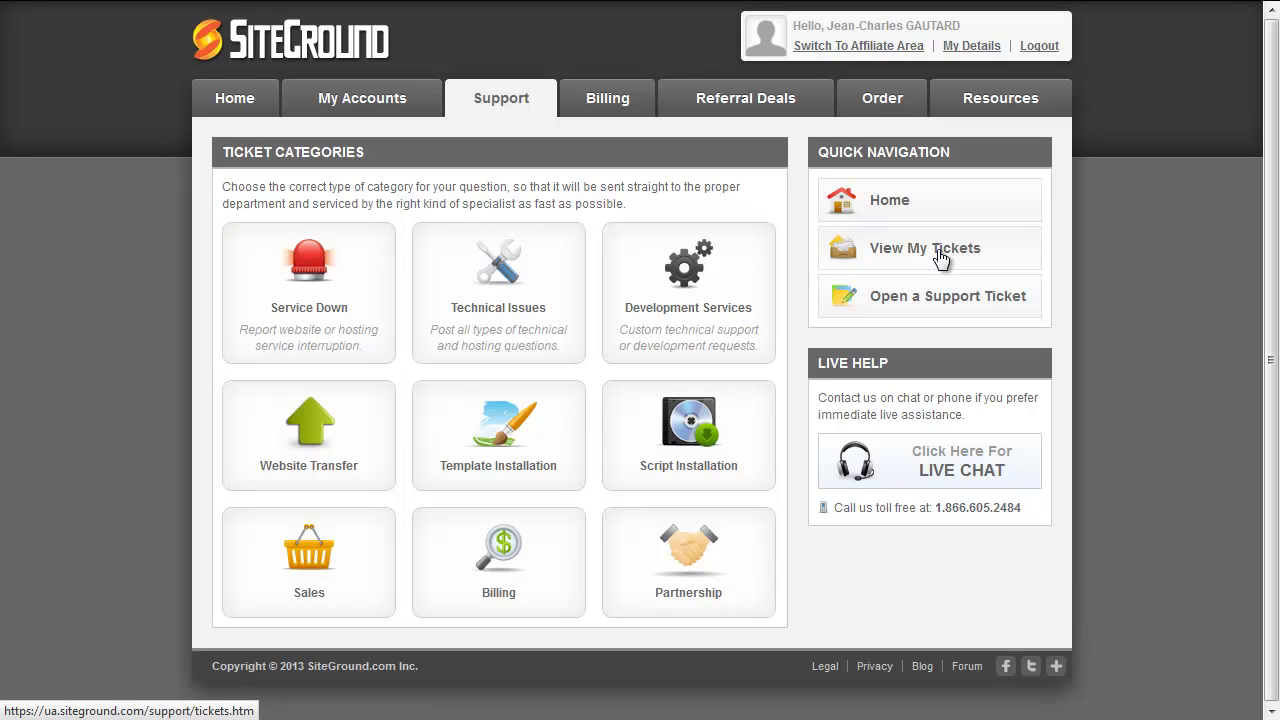
click(940, 258)
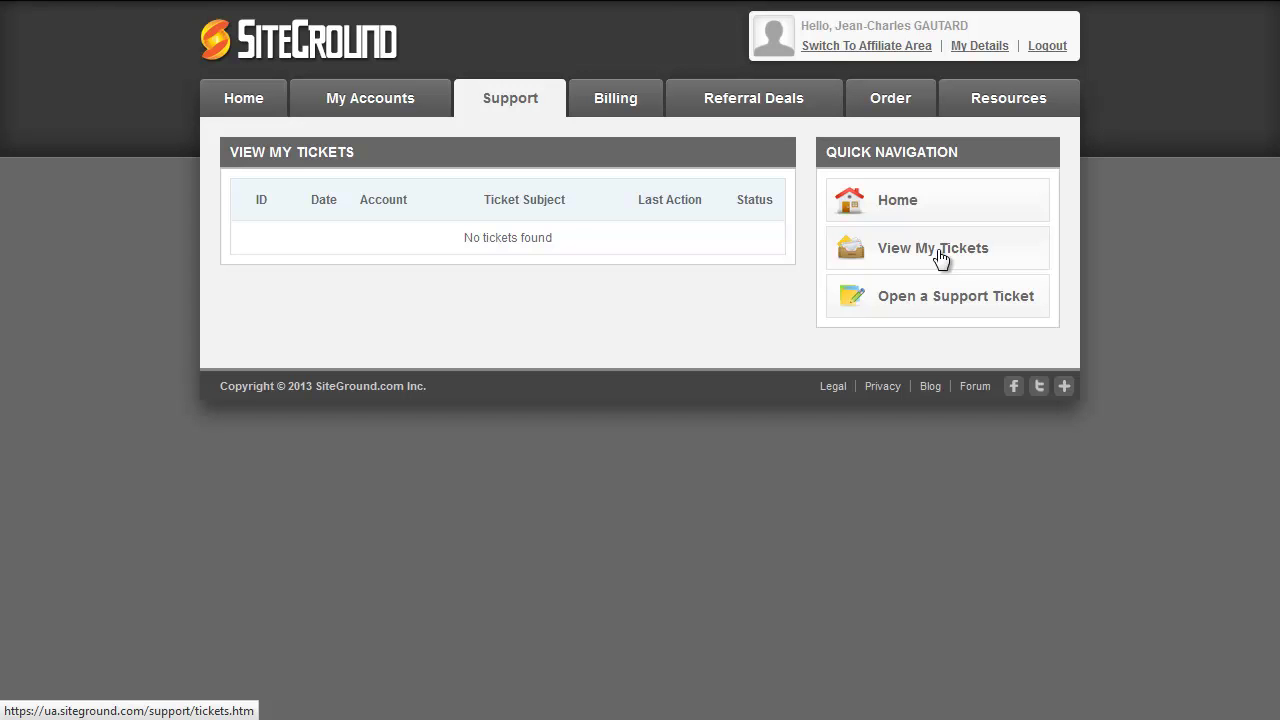
Leave the ticket list, return to the main Support page and open the live chat
click(898, 203)
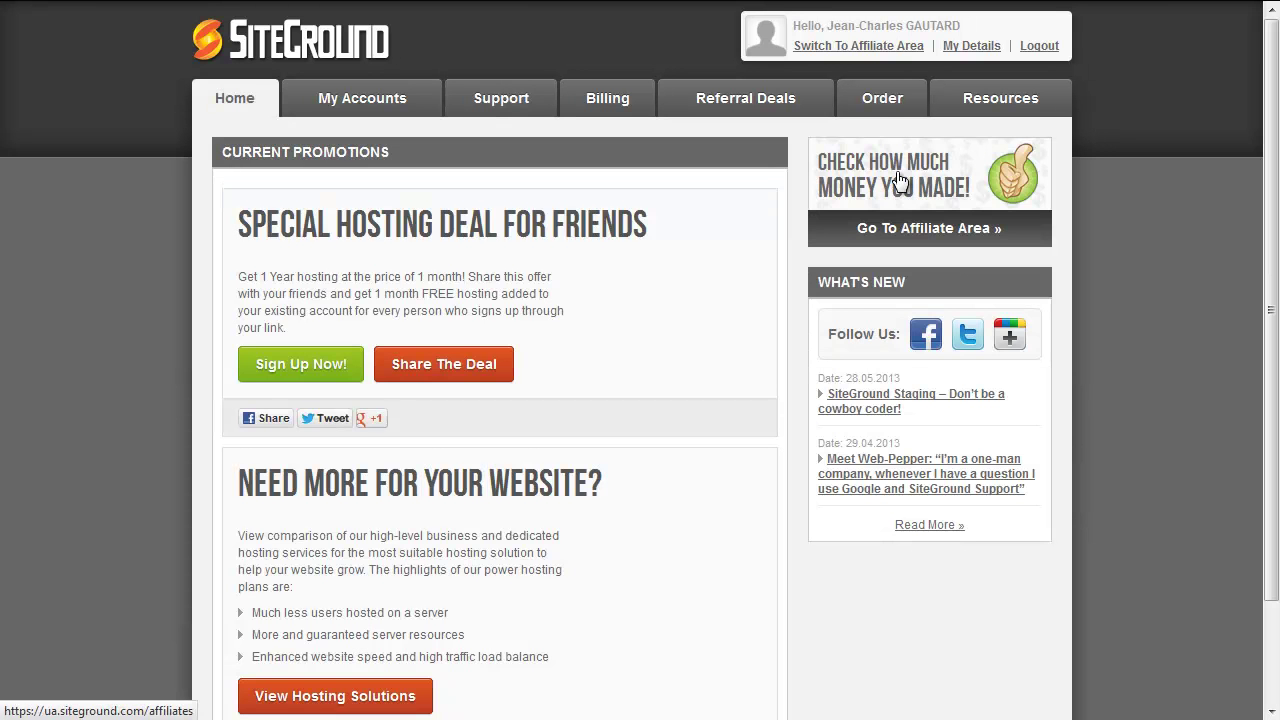
click(501, 99)
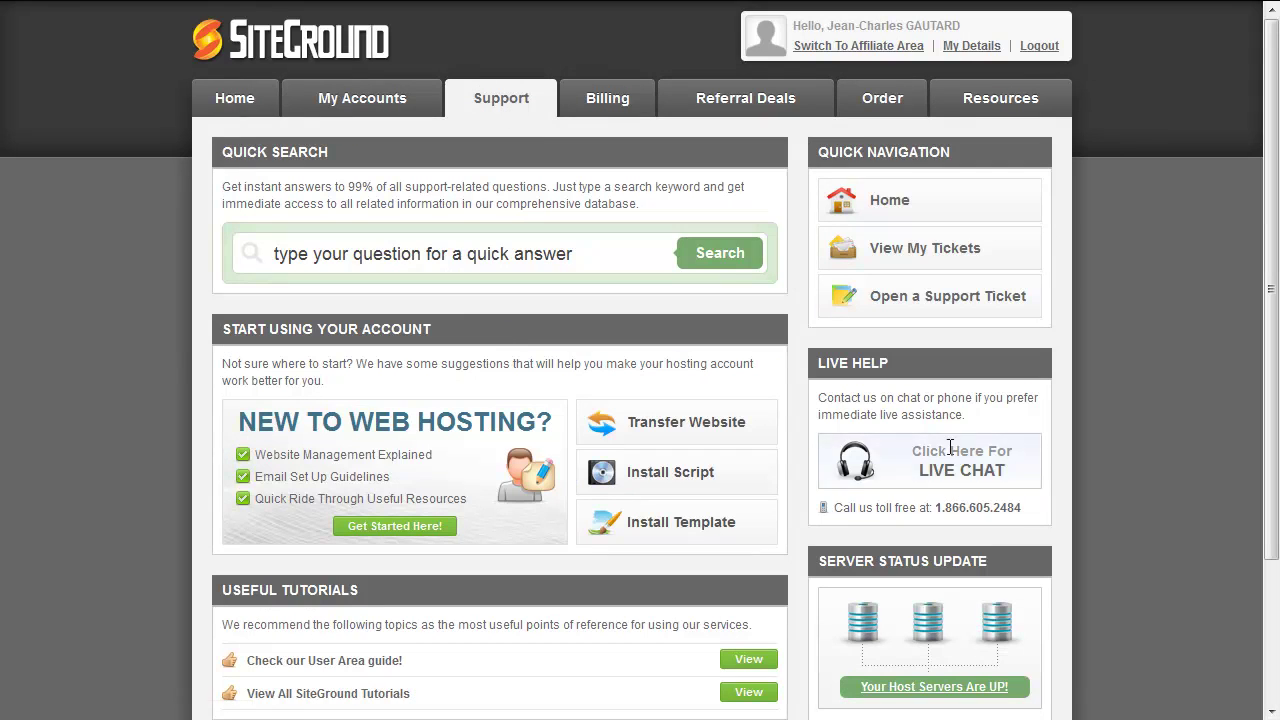
click(965, 455)
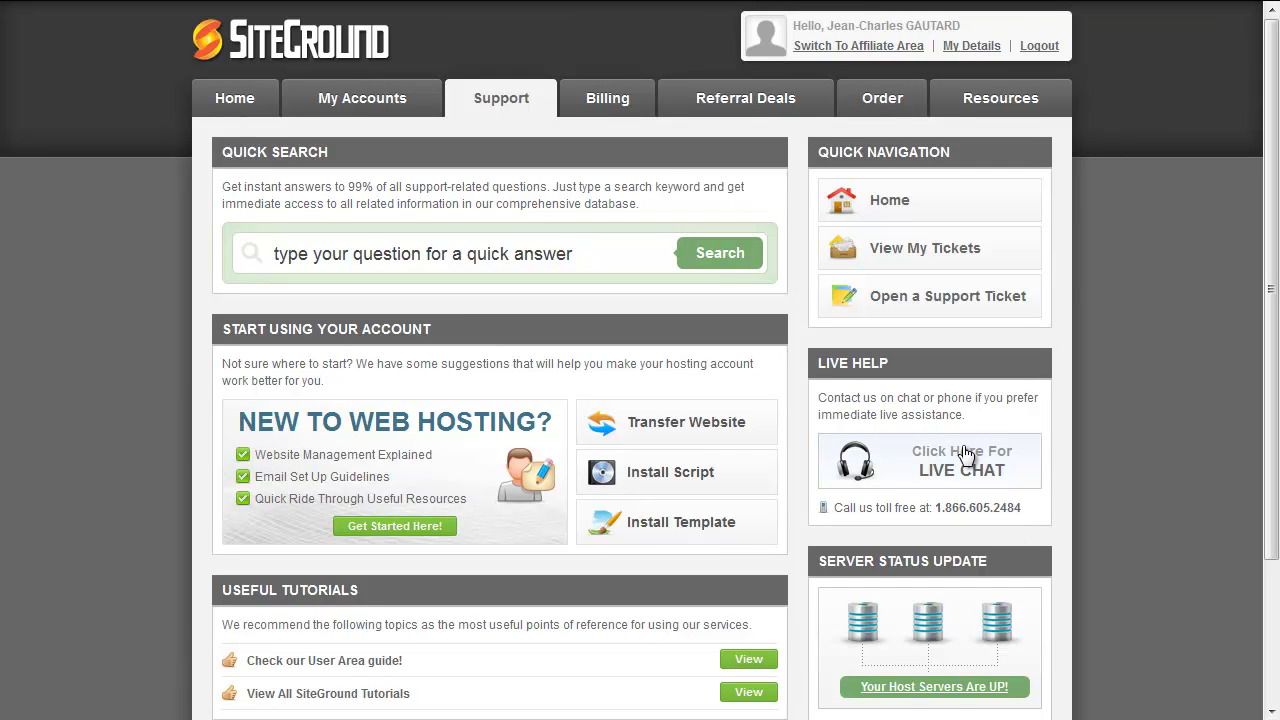